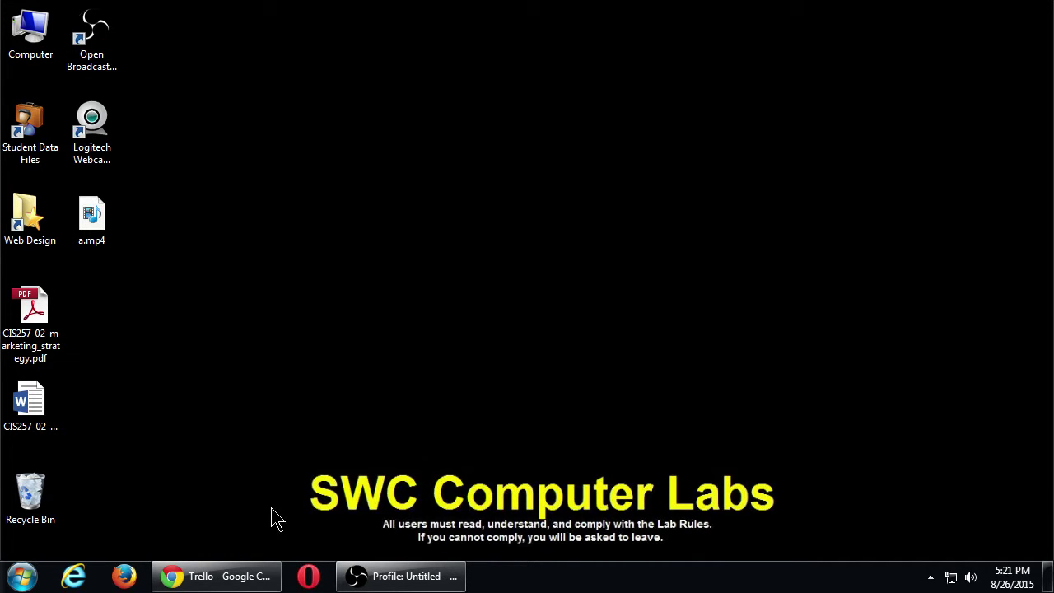
- Restore the Chrome window showing the Trello boards overview from the taskbar
{"action": "left_click", "coordinate": [232, 579]}
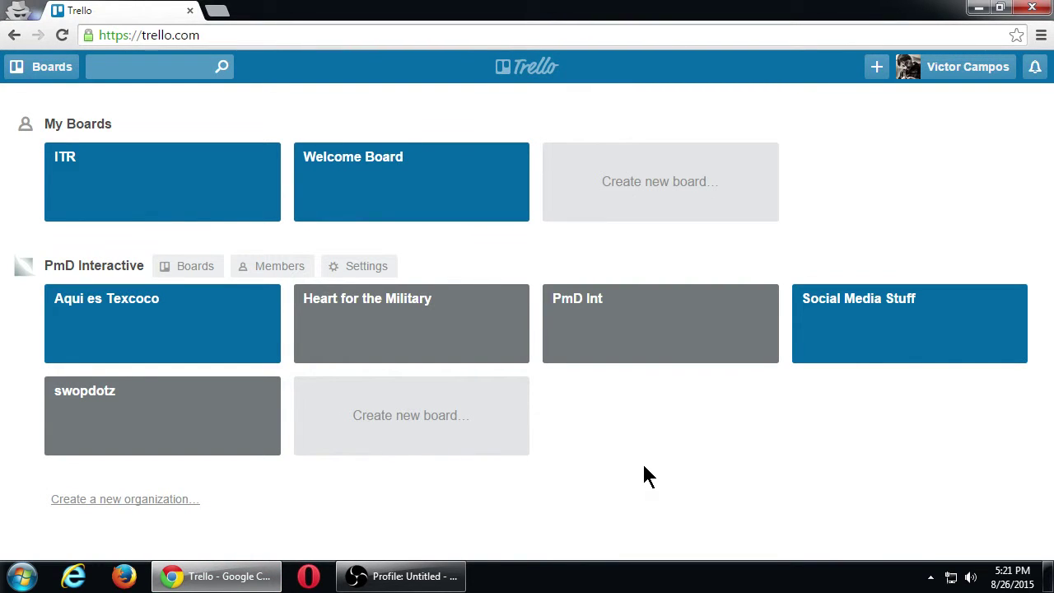
- Briefly zoom the screen with Magnifier, then open the Heart for the Military board
{"action": "key", "text": "super+plus"}
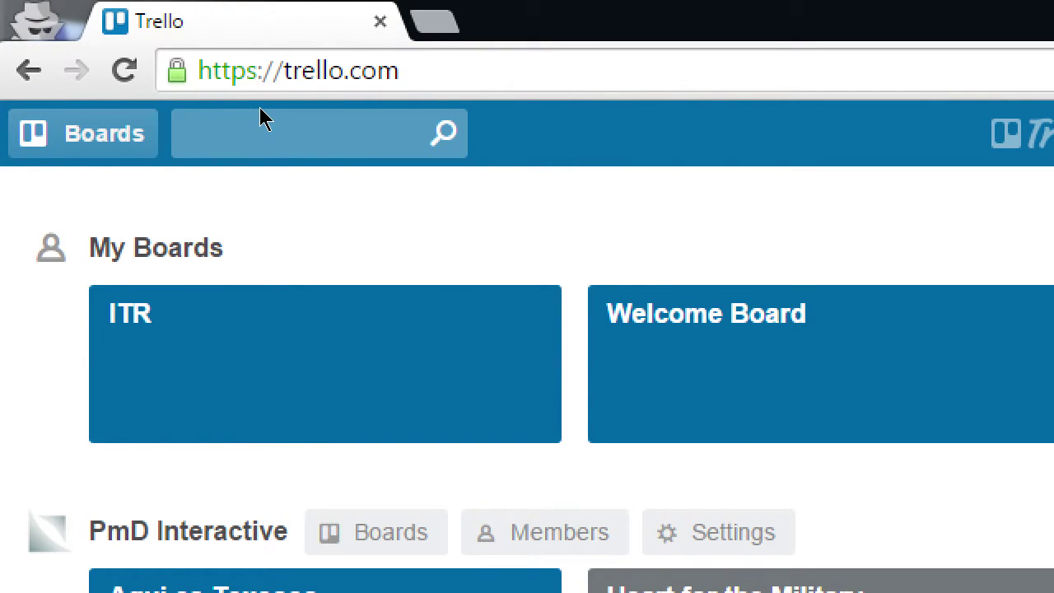
{"action": "key", "text": "super+minus"}
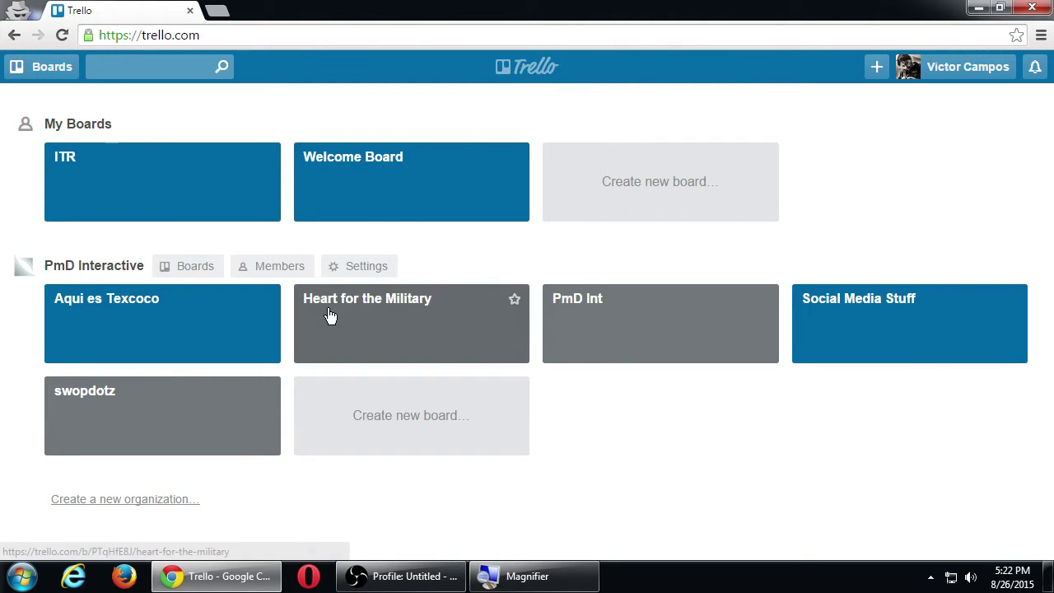
{"action": "left_click", "coordinate": [394, 314]}
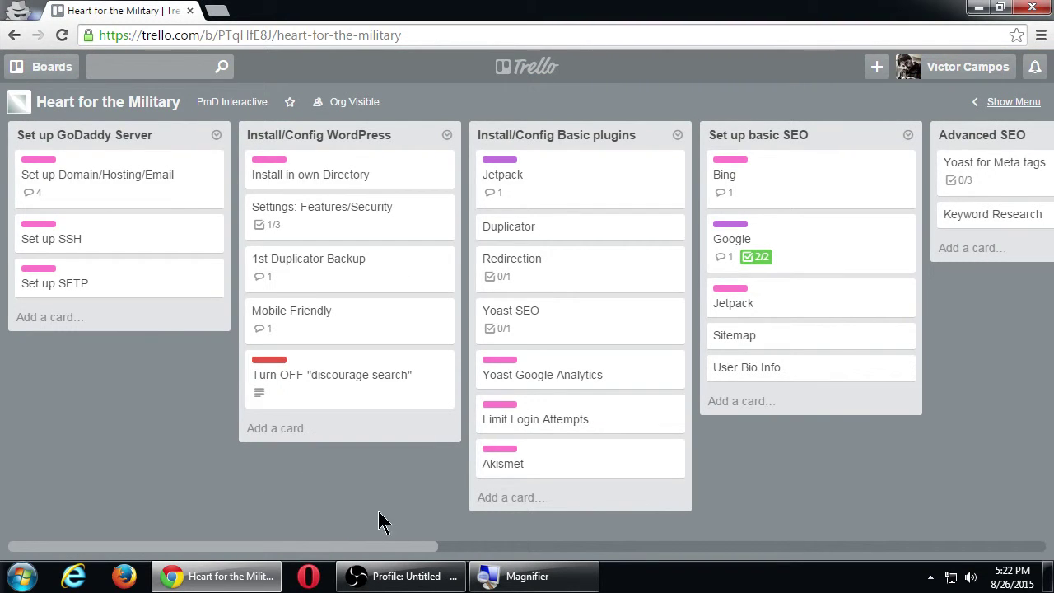
- Scroll across the board's lists to Theme, Images and Social Media Setup, then open the Boards drawer
{"action": "left_click_drag", "start_coordinate": [430, 546], "coordinate": [429, 568]}
{"action": "key", "text": "super+plus"}
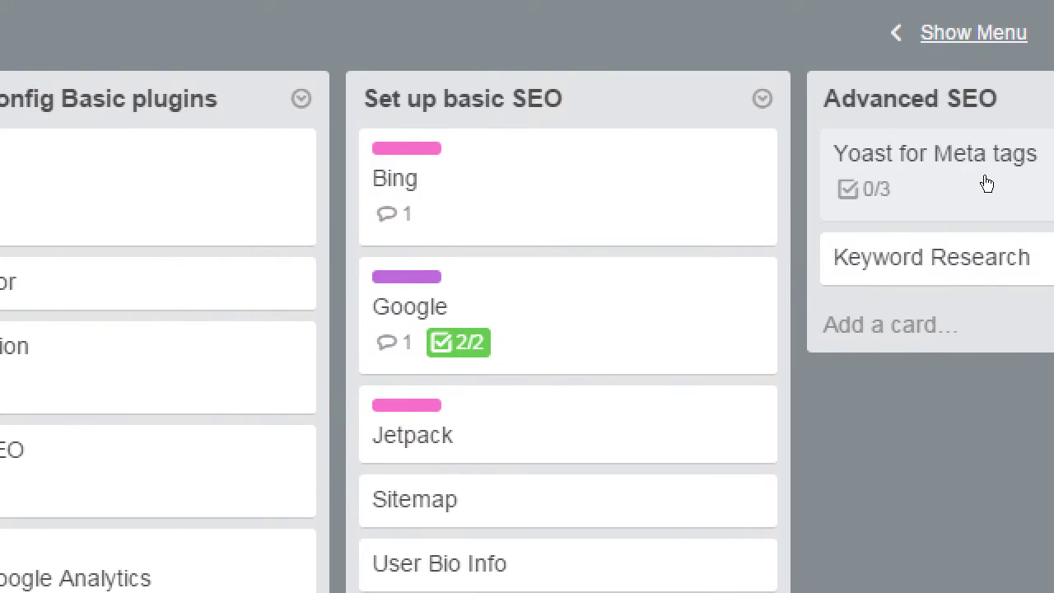
{"action": "key", "text": "super+Escape"}
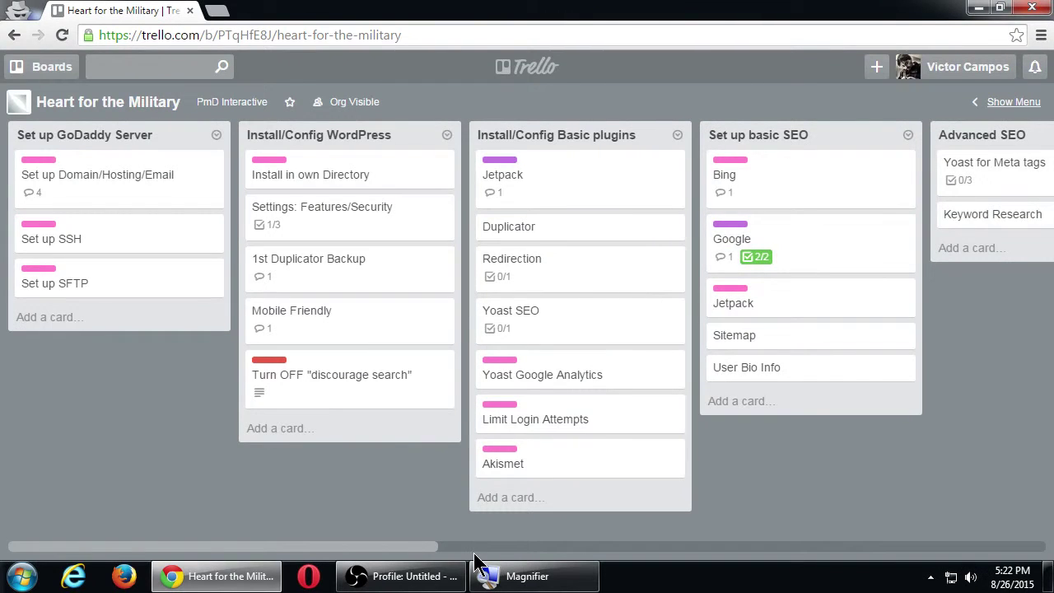
{"action": "left_click", "coordinate": [489, 547]}
{"action": "left_click_drag", "start_coordinate": [489, 549], "coordinate": [90, 542]}
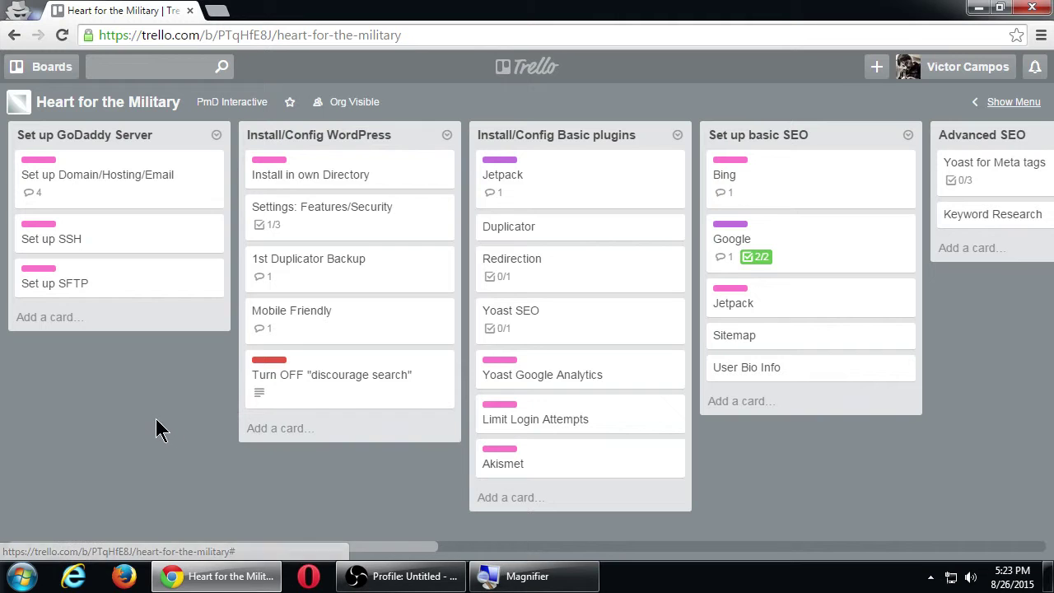
{"action": "left_click", "coordinate": [744, 545]}
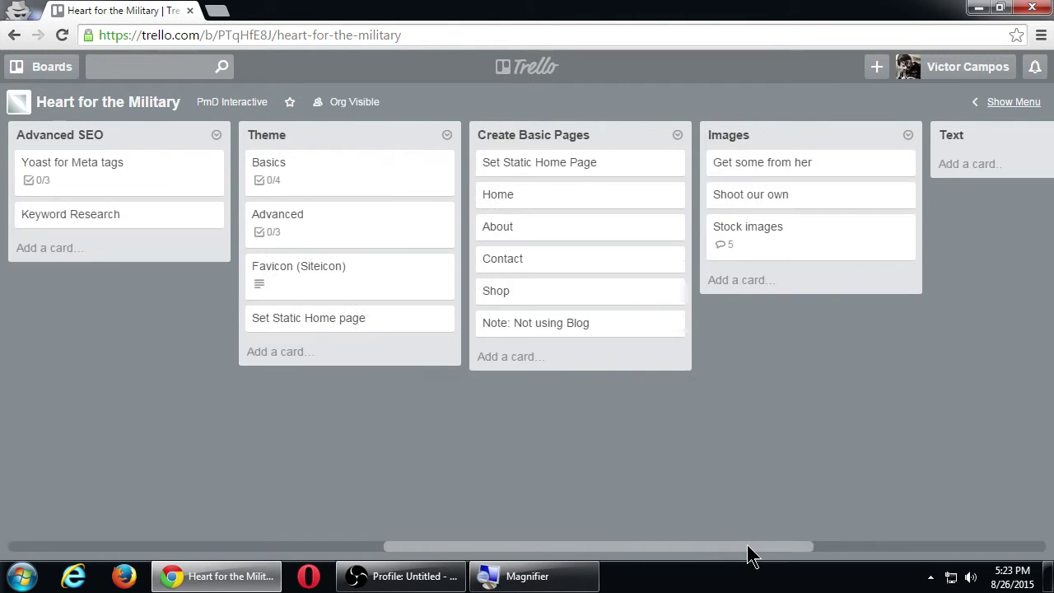
{"action": "left_click_drag", "start_coordinate": [744, 545], "coordinate": [291, 510]}
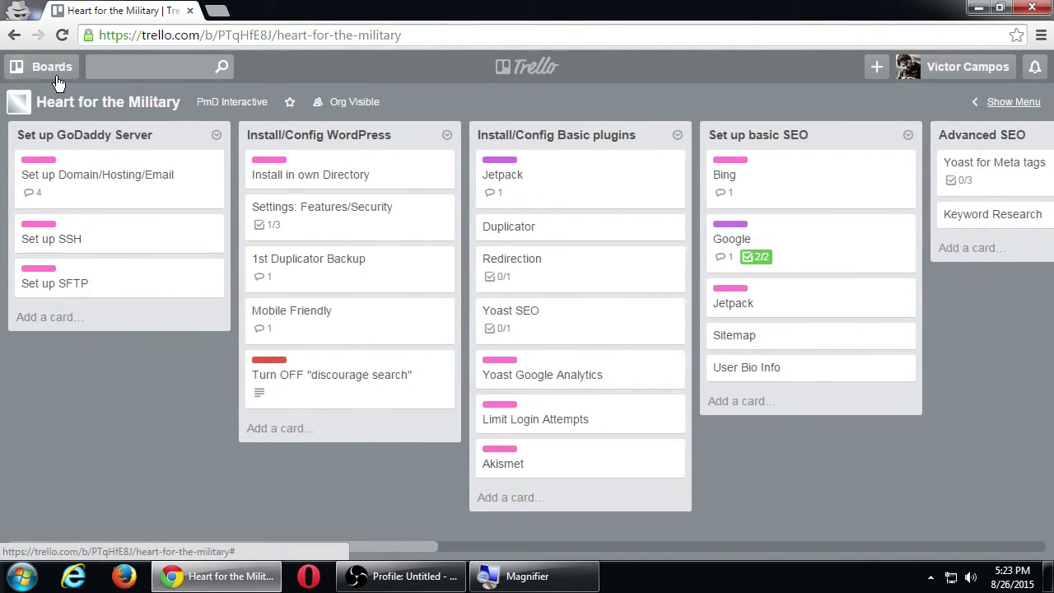
{"action": "left_click", "coordinate": [43, 66]}
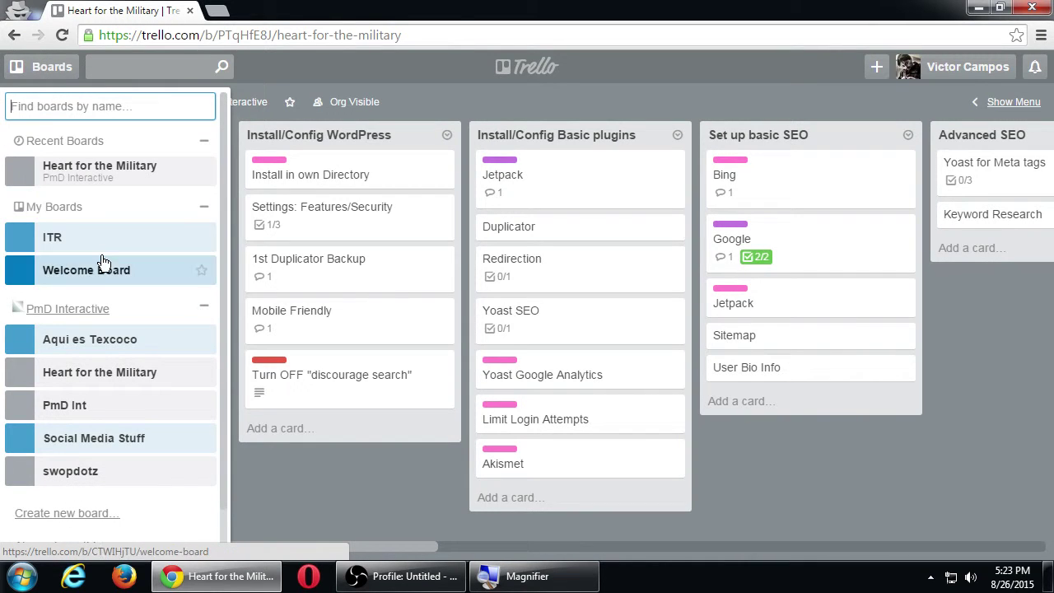
- Open the swopdotz board and its Edit Biography card in the Google+ Setup list
{"action": "left_click", "coordinate": [81, 467]}
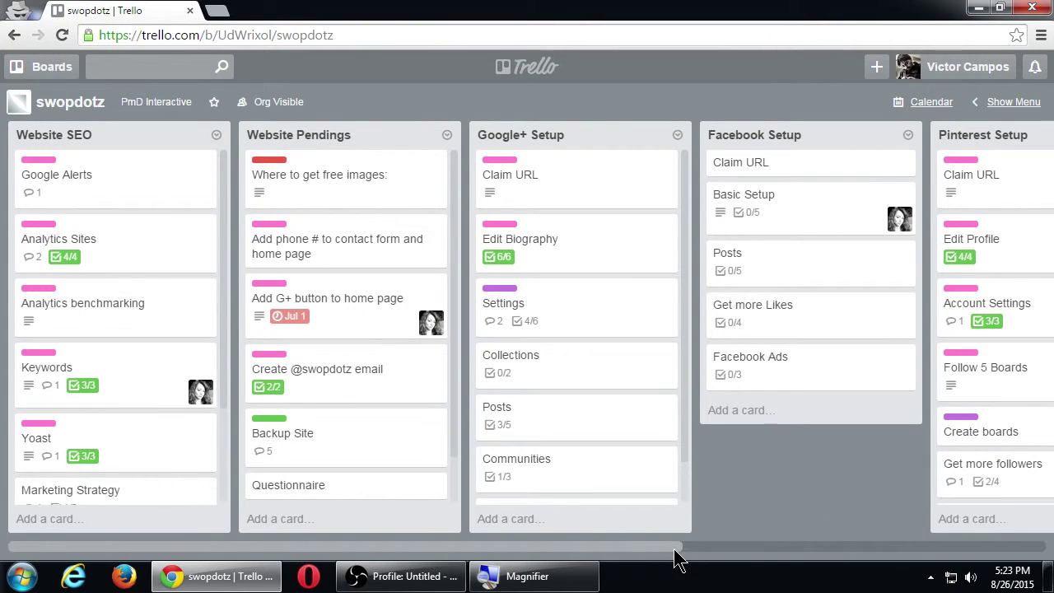
{"action": "left_click_drag", "start_coordinate": [676, 547], "coordinate": [961, 522]}
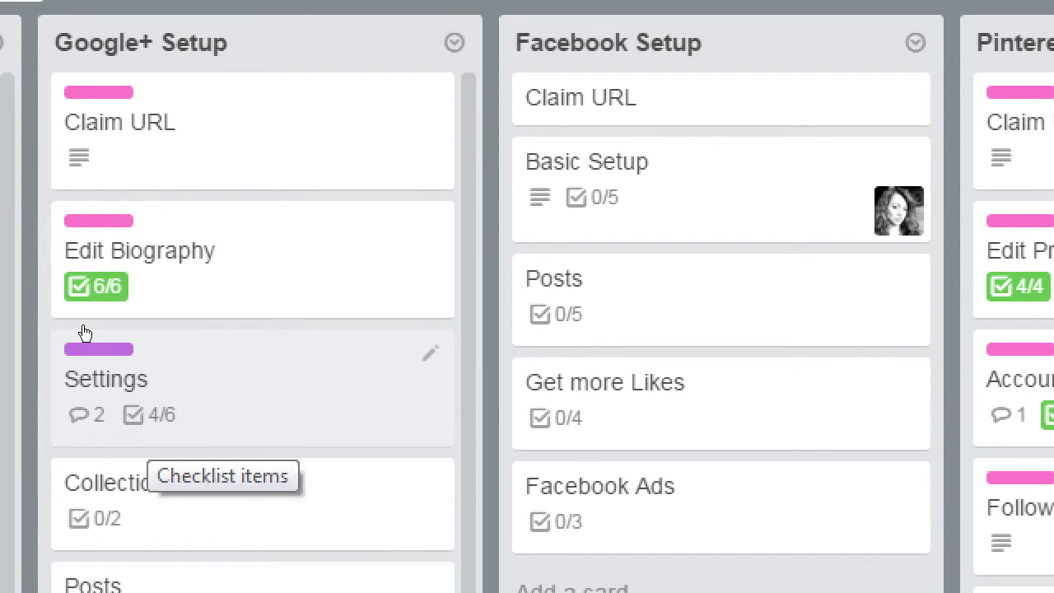
{"action": "left_click", "coordinate": [138, 251]}
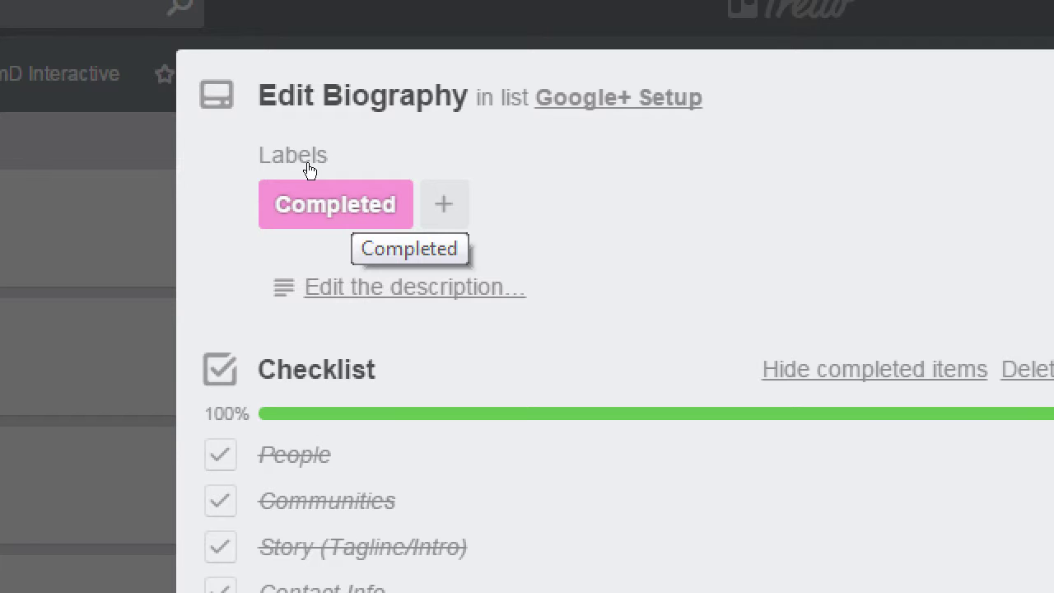
- Check the card's available labels, dismiss them, and close the Edit Biography card
{"action": "key", "text": "l"}
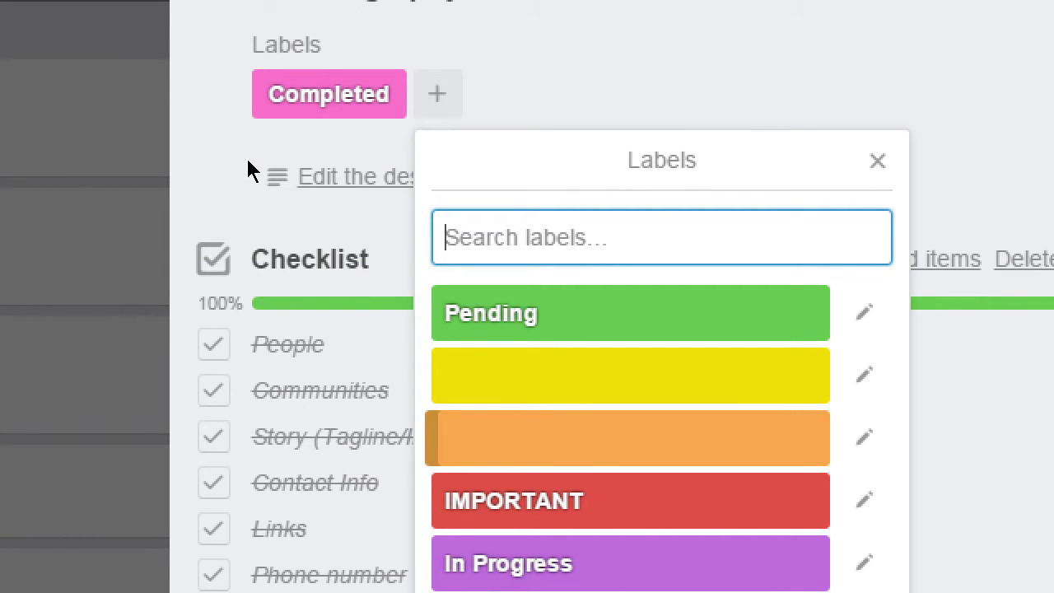
{"action": "left_click", "coordinate": [251, 171]}
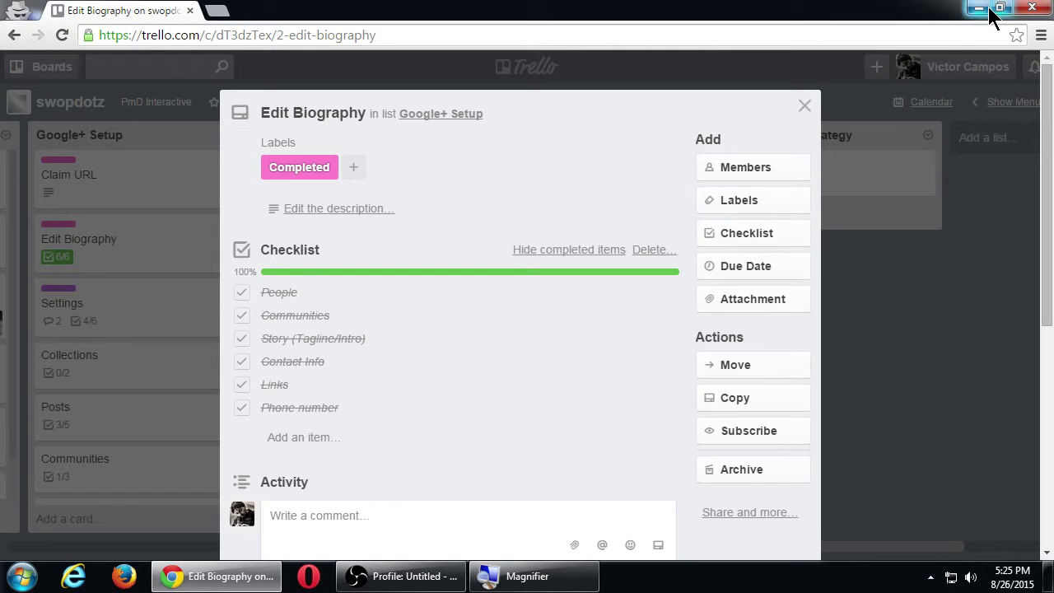
{"action": "left_click", "coordinate": [805, 105]}
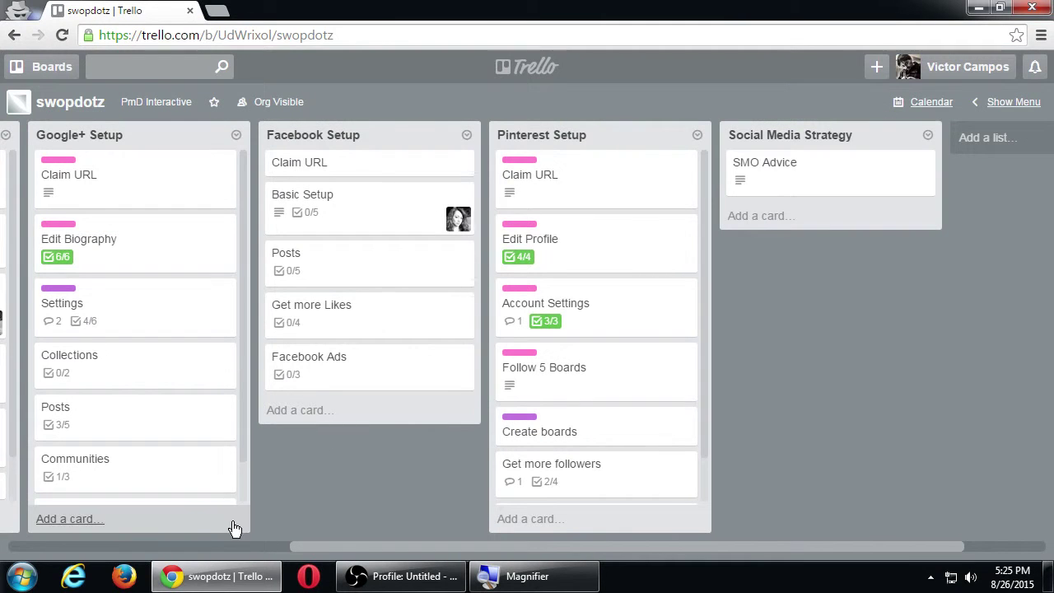
{"action": "left_click", "coordinate": [228, 545]}
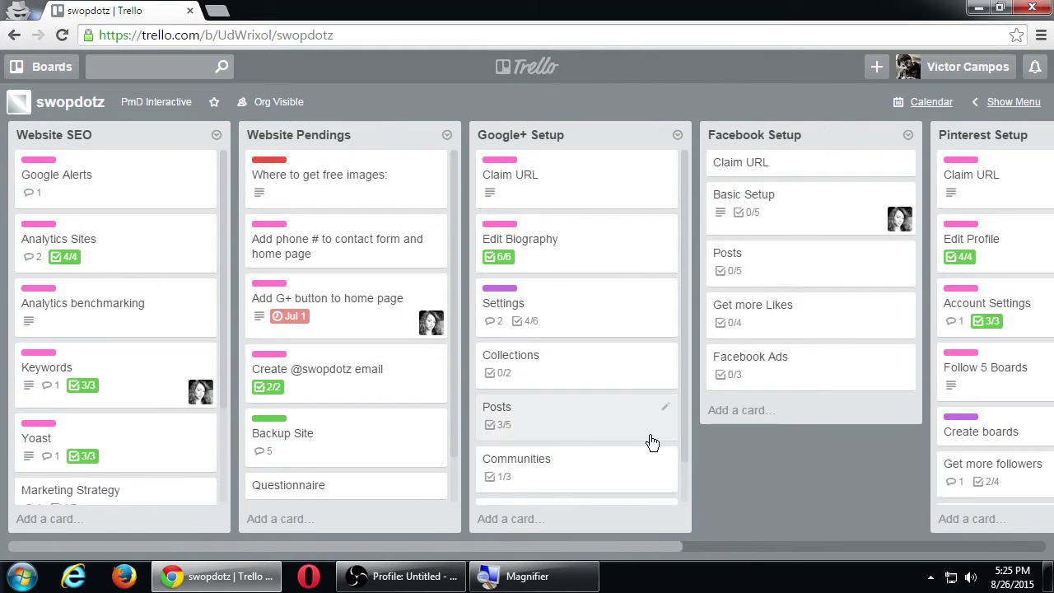
{"action": "left_click_drag", "start_coordinate": [677, 547], "coordinate": [1009, 540]}
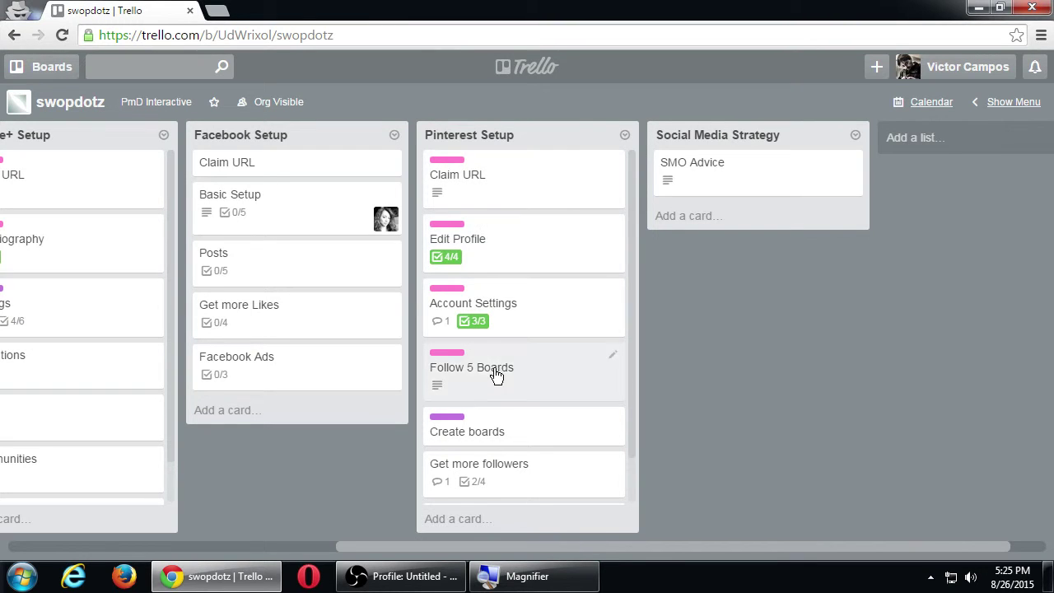
{"action": "left_click", "coordinate": [489, 432]}
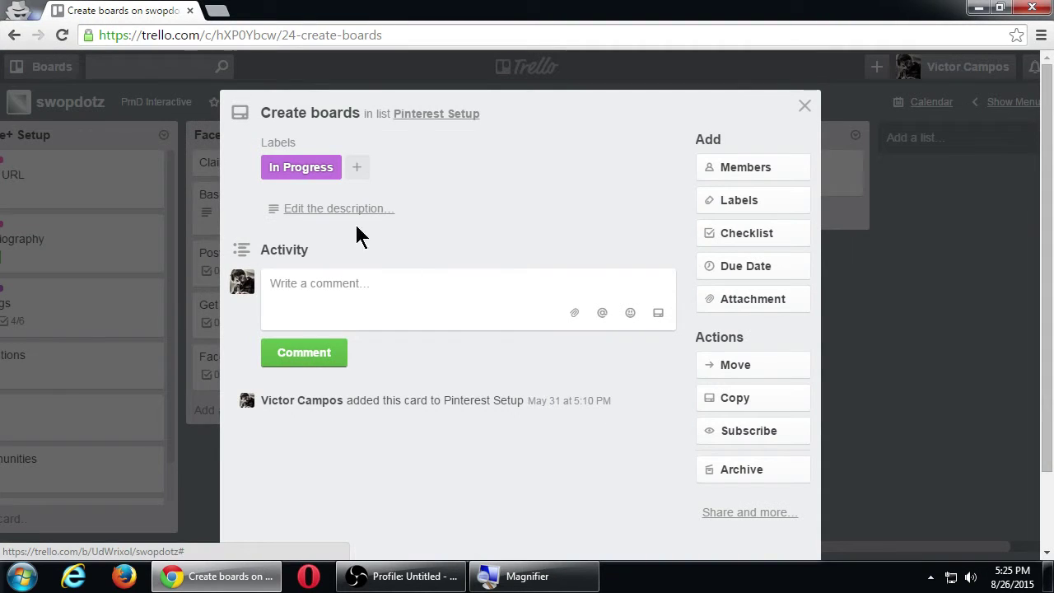
{"action": "left_click", "coordinate": [804, 108]}
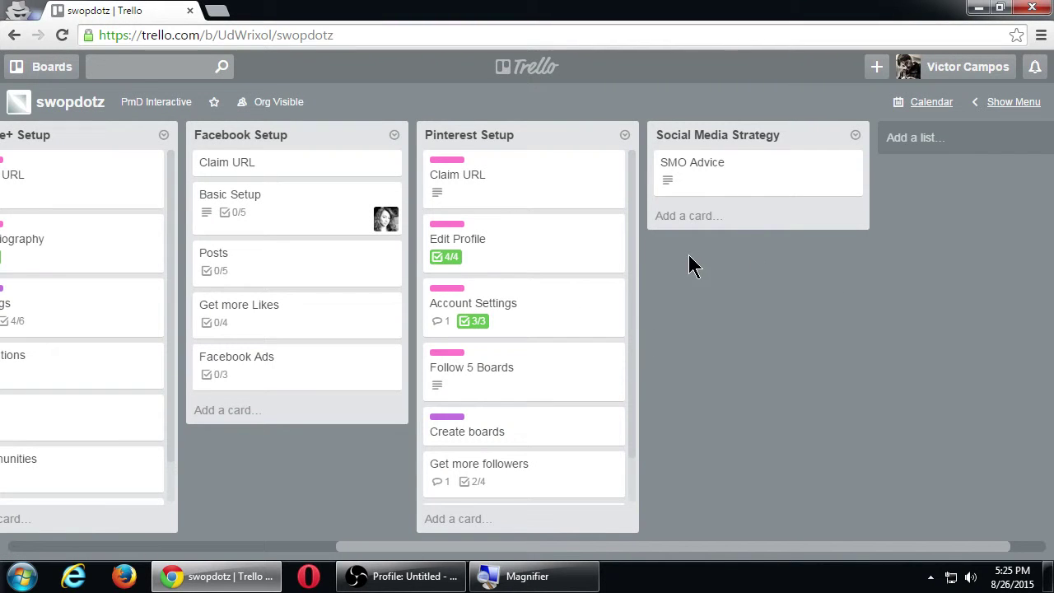
{"action": "left_click", "coordinate": [695, 180]}
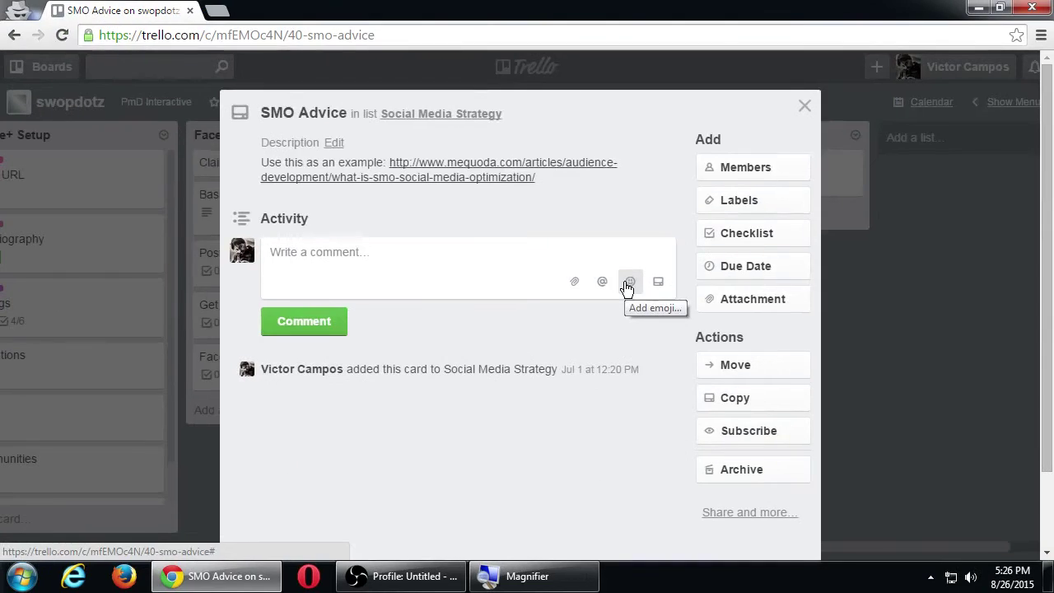
{"action": "left_click", "coordinate": [1053, 390]}
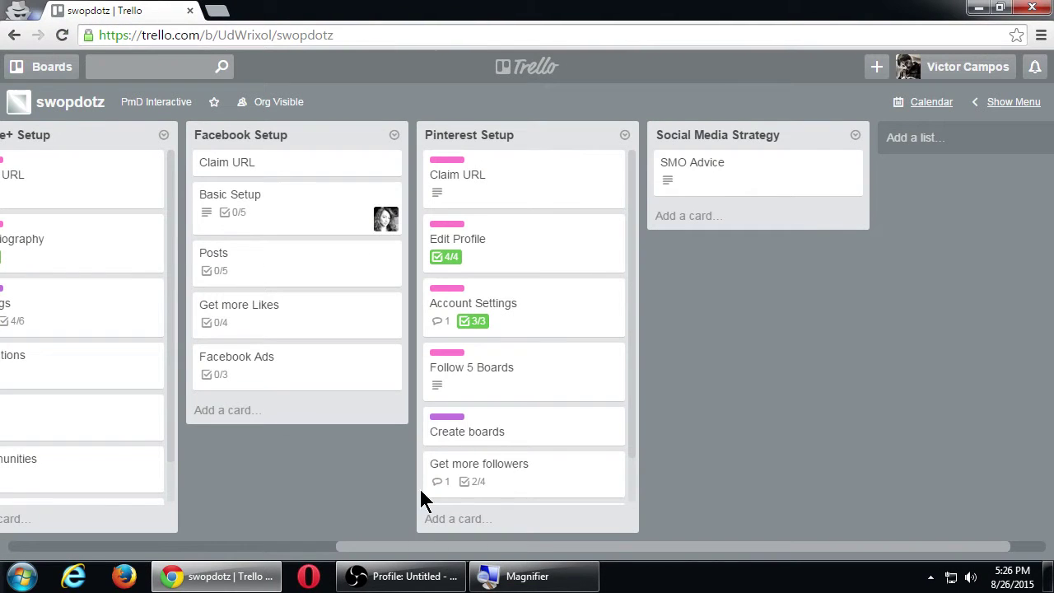
{"action": "left_click", "coordinate": [319, 548]}
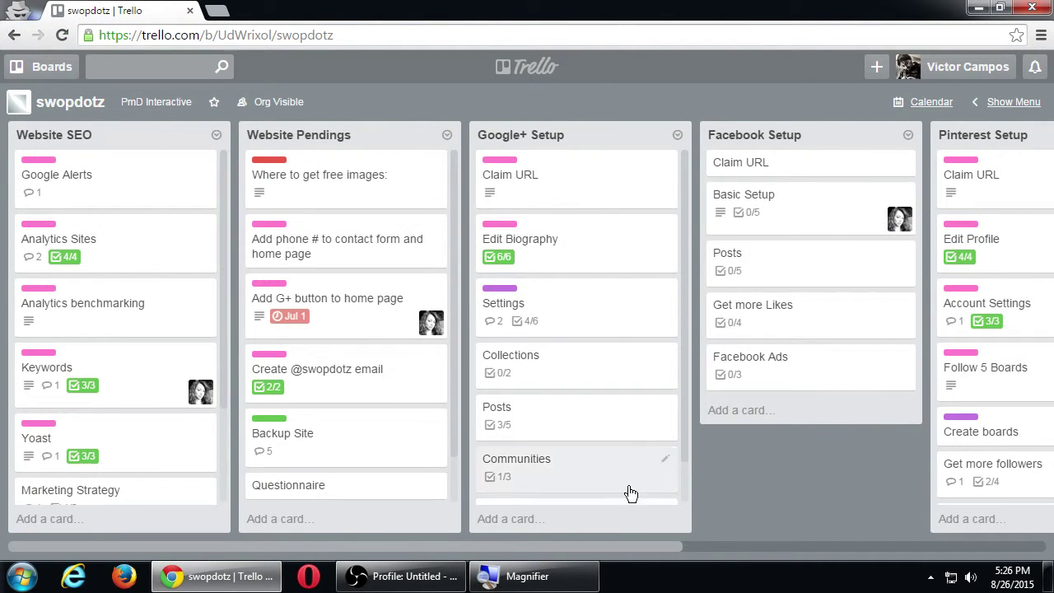
{"action": "left_click", "coordinate": [767, 548]}
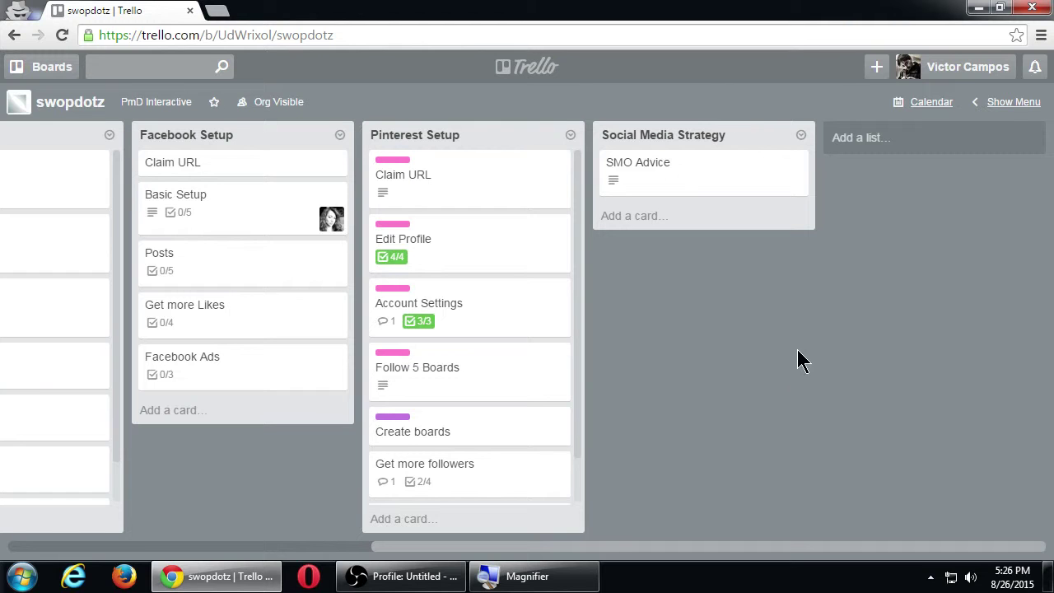
- Look through the swopdotz side menu, close it, and return to the Boards home page
{"action": "left_click", "coordinate": [1023, 102]}
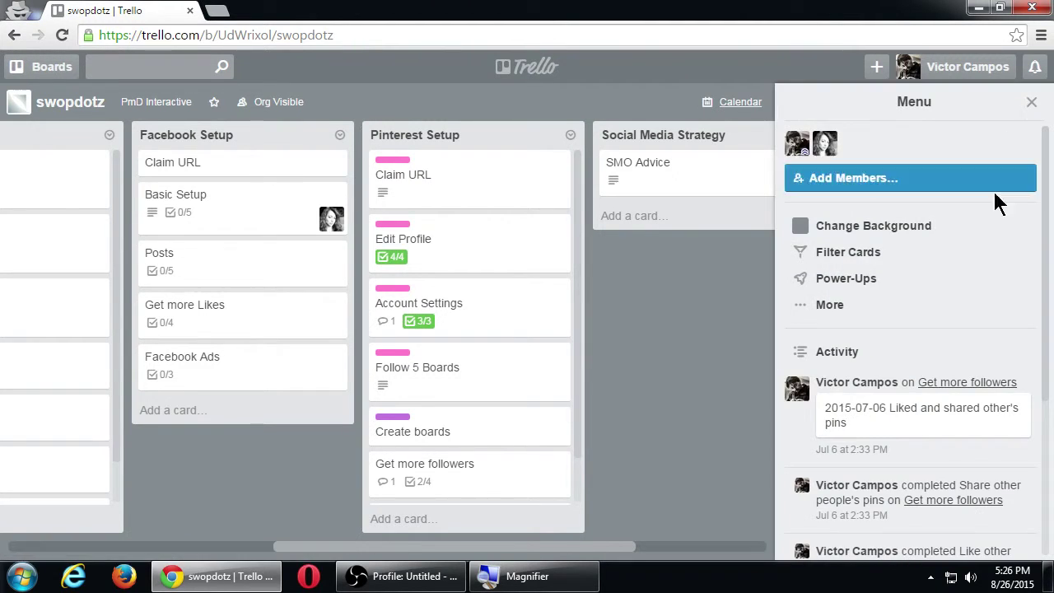
{"action": "scroll", "coordinate": [858, 400], "scroll_direction": "down", "scroll_amount": 3}
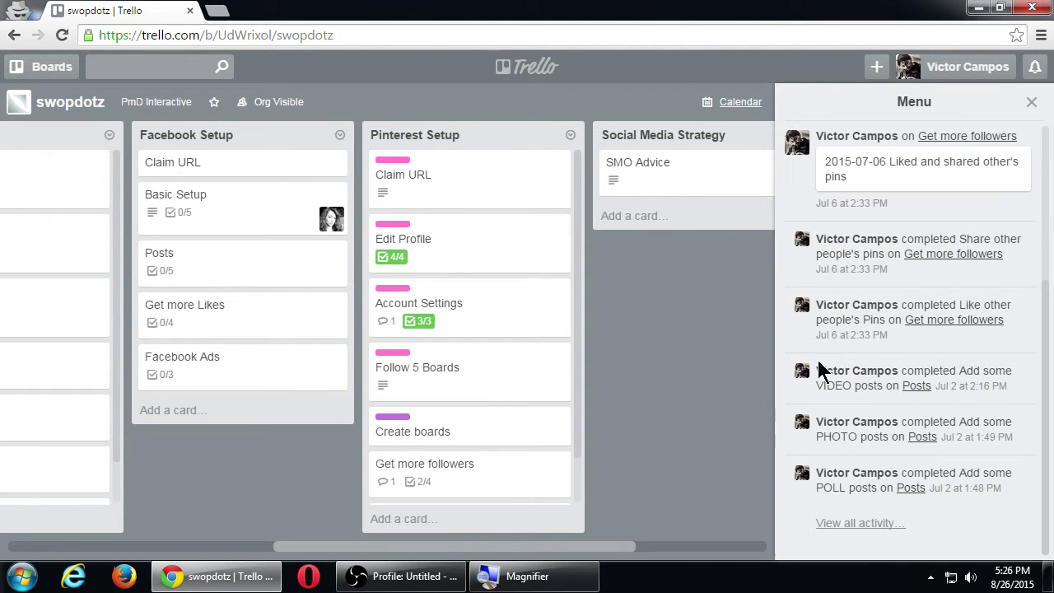
{"action": "scroll", "coordinate": [823, 444], "scroll_direction": "up", "scroll_amount": 3}
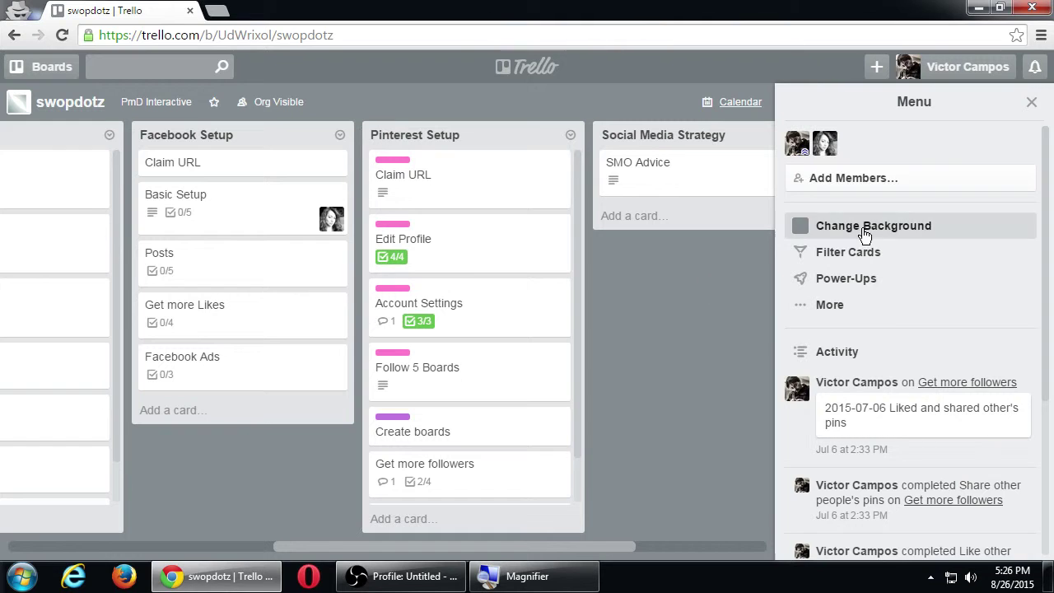
{"action": "left_click", "coordinate": [1029, 102]}
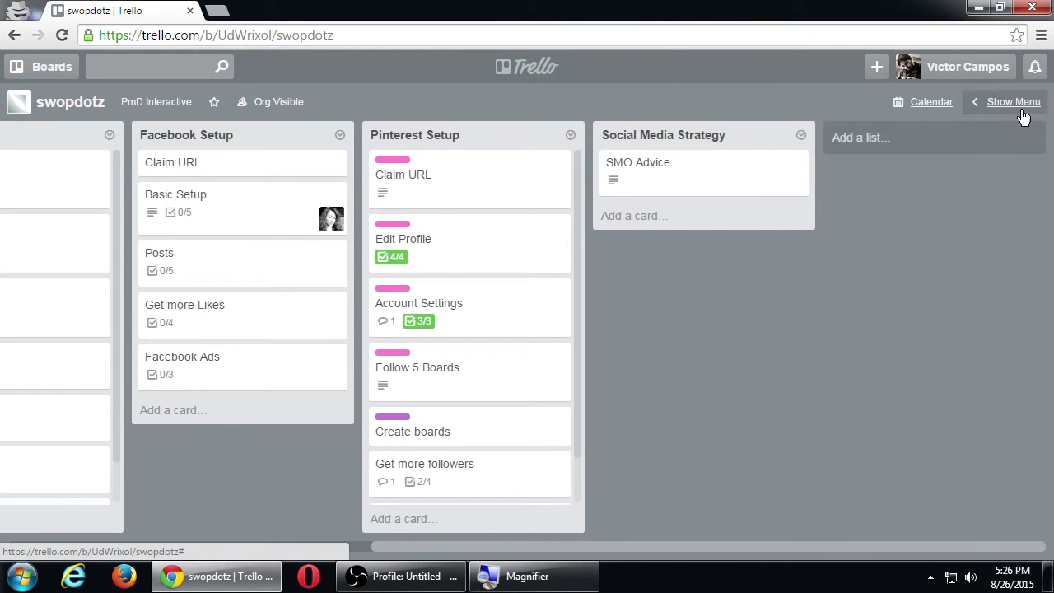
{"action": "left_click", "coordinate": [322, 547]}
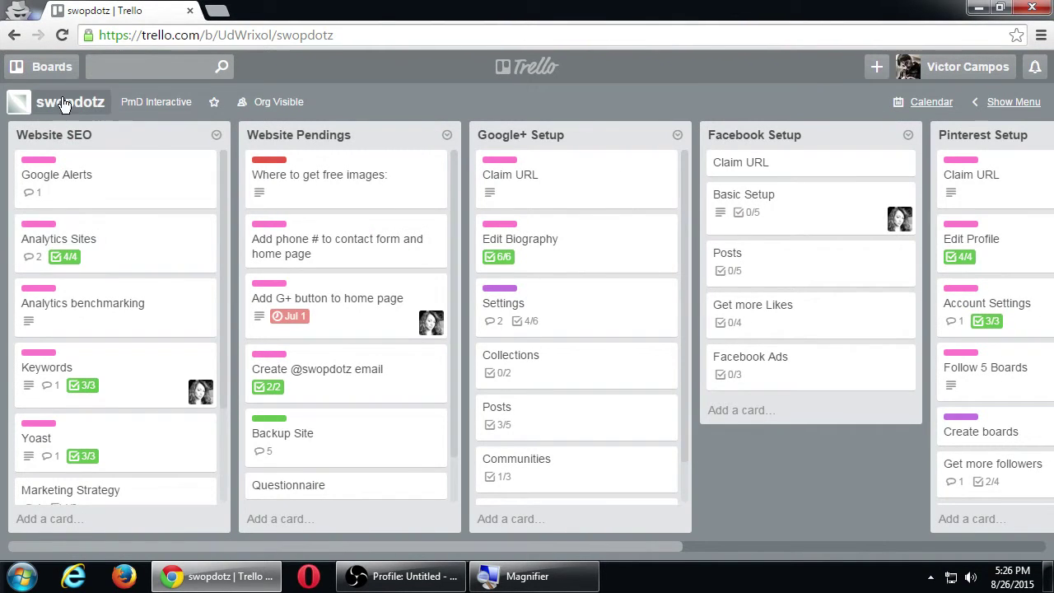
{"action": "left_click", "coordinate": [523, 71]}
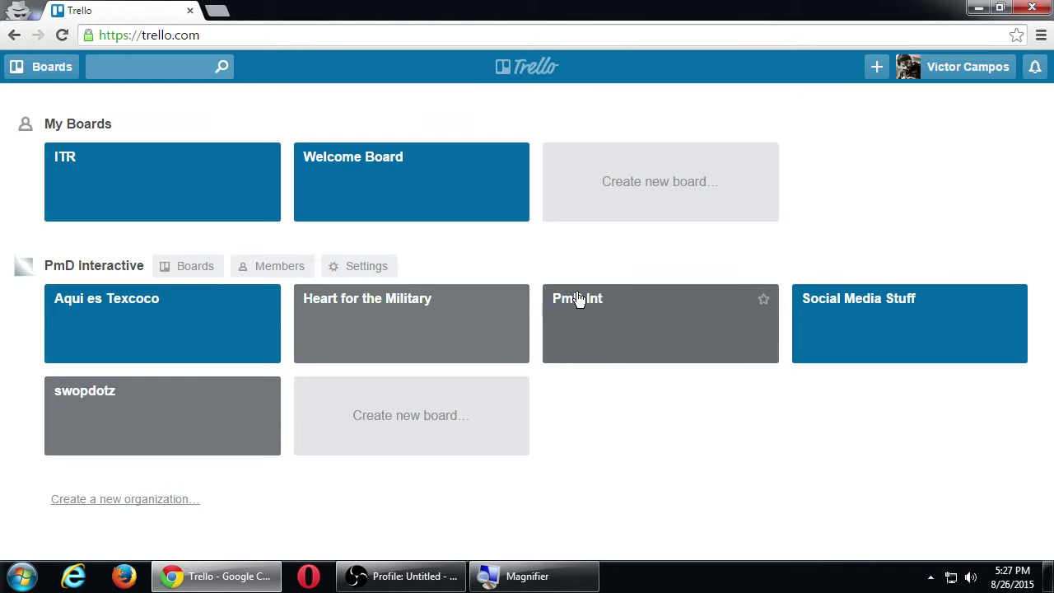
{"action": "left_click", "coordinate": [172, 206]}
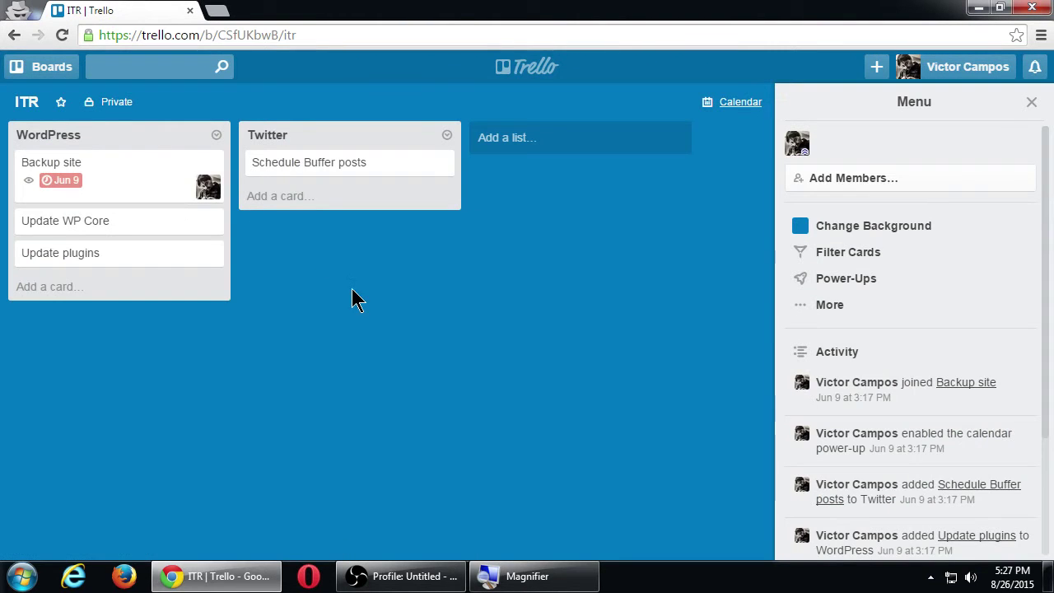
{"action": "left_click", "coordinate": [1029, 104]}
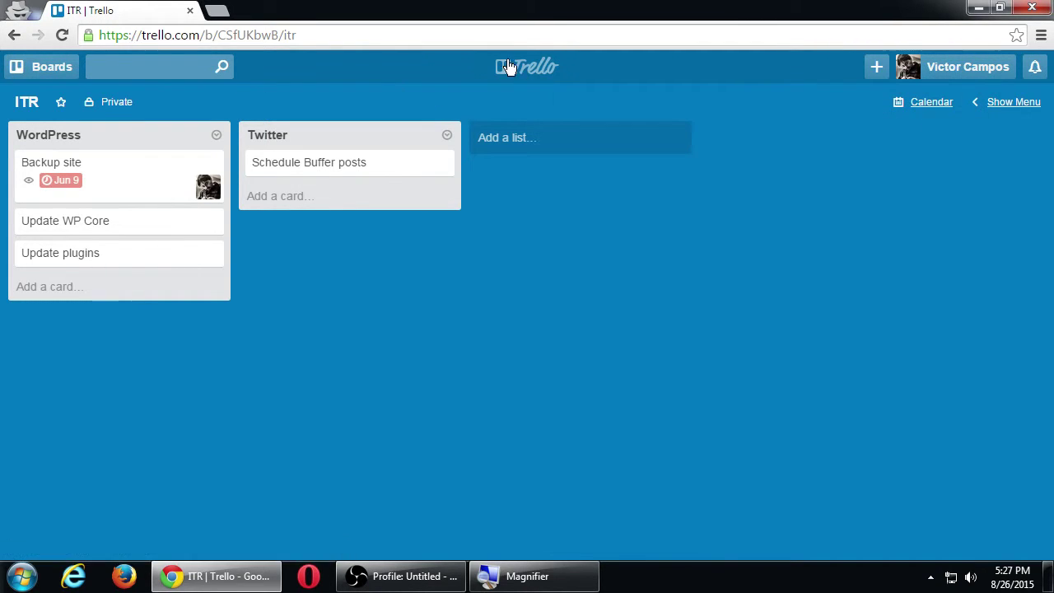
{"action": "left_click", "coordinate": [508, 67]}
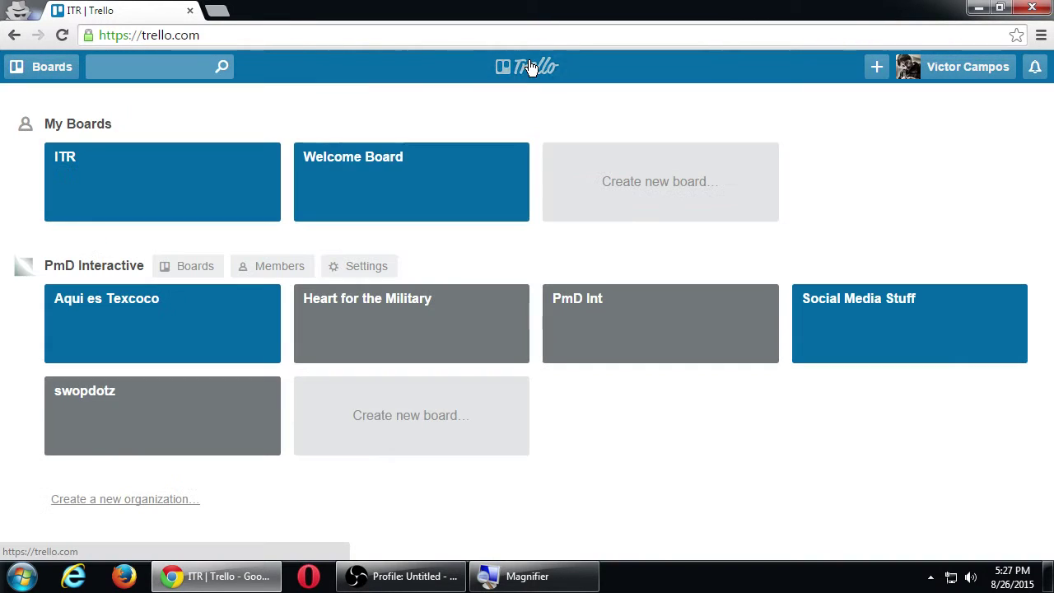
{"action": "left_click", "coordinate": [172, 329]}
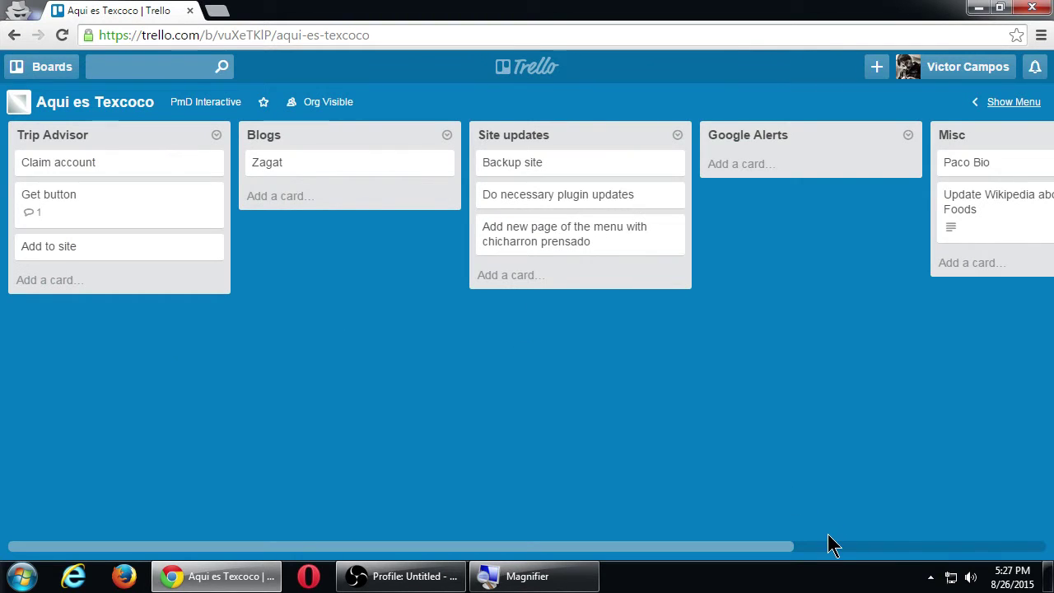
{"action": "left_click", "coordinate": [828, 545]}
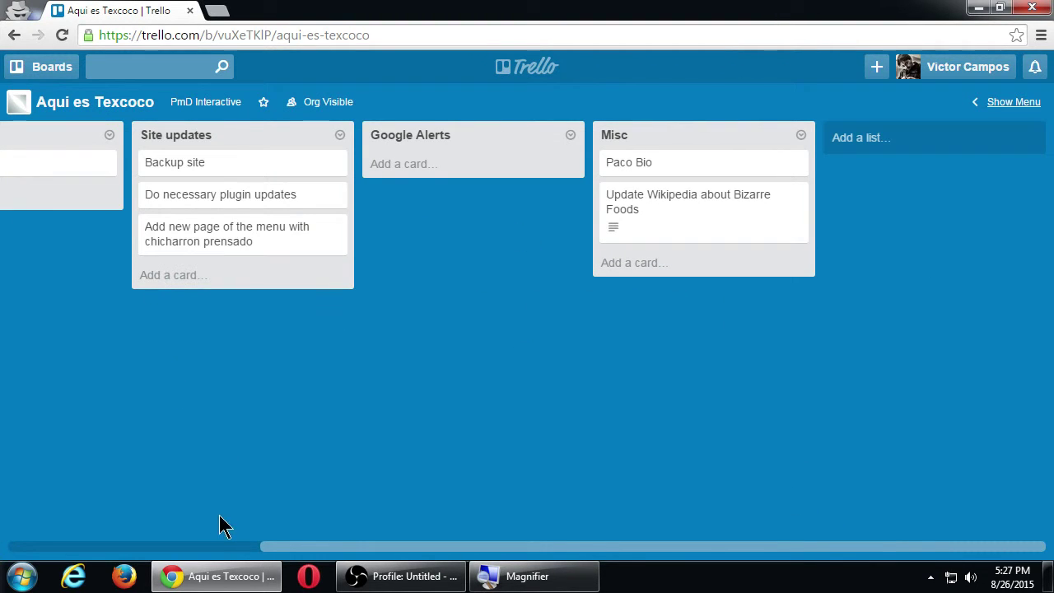
{"action": "left_click", "coordinate": [257, 547]}
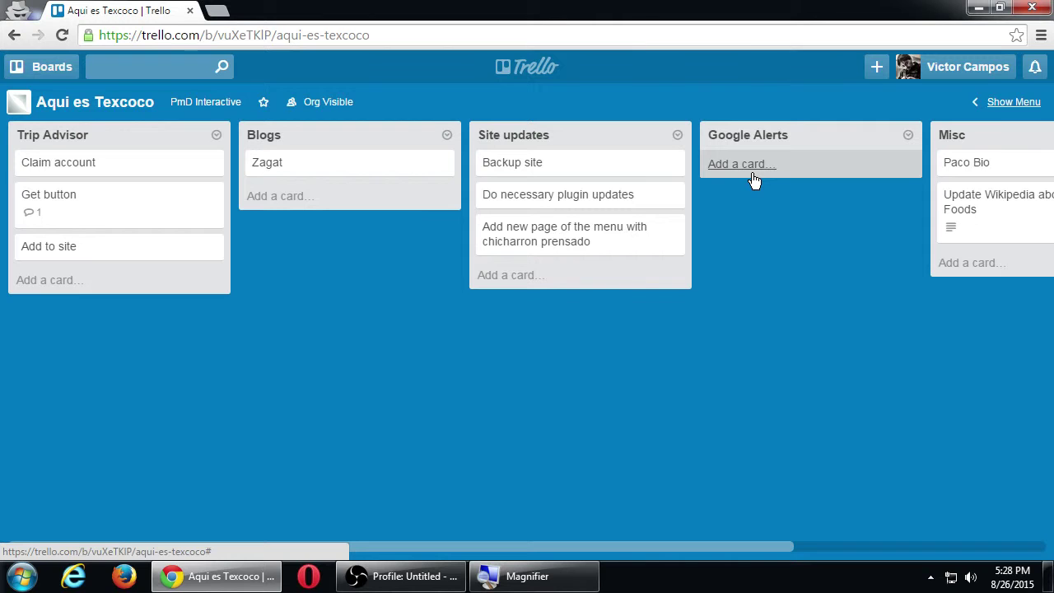
{"action": "left_click", "coordinate": [542, 74]}
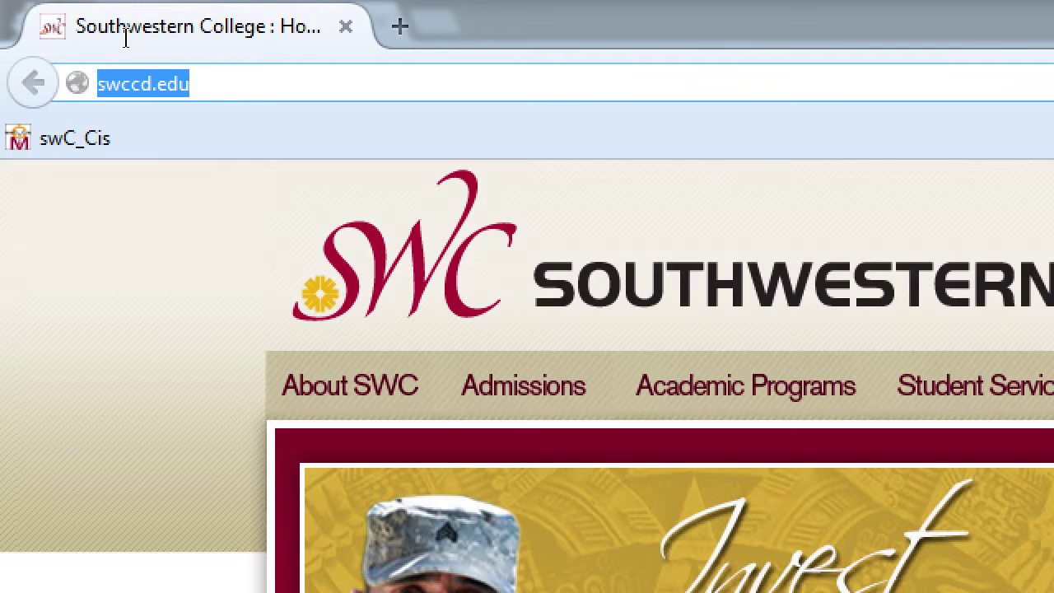
- Load trello.com in Firefox and scroll through the landing page's sample board and features
{"action": "type", "text": "trello"}
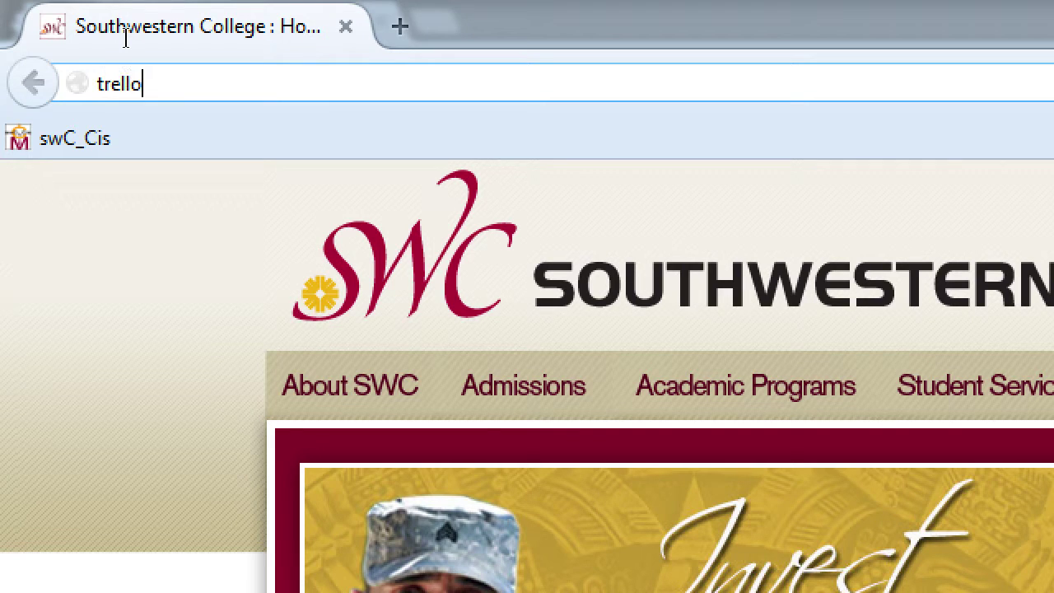
{"action": "type", "text": ".com"}
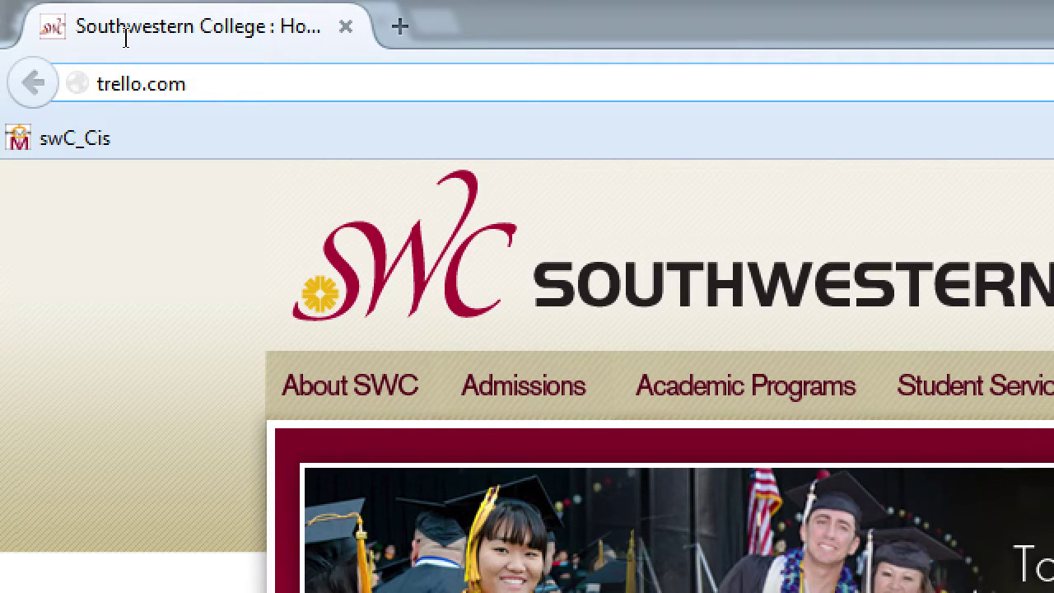
{"action": "key", "text": "Return"}
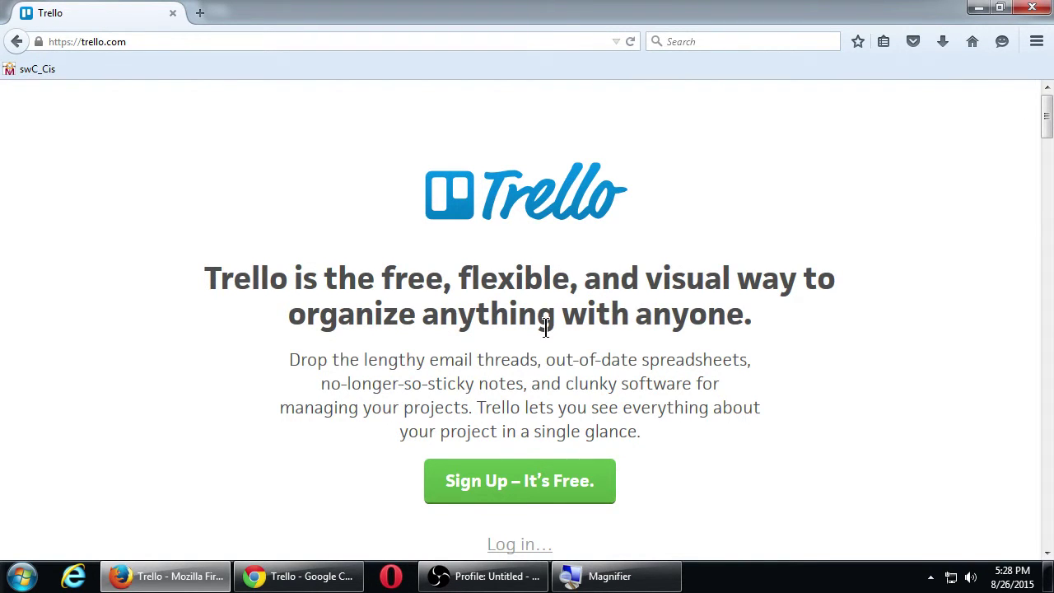
{"action": "scroll", "coordinate": [395, 341], "scroll_direction": "down", "scroll_amount": 10}
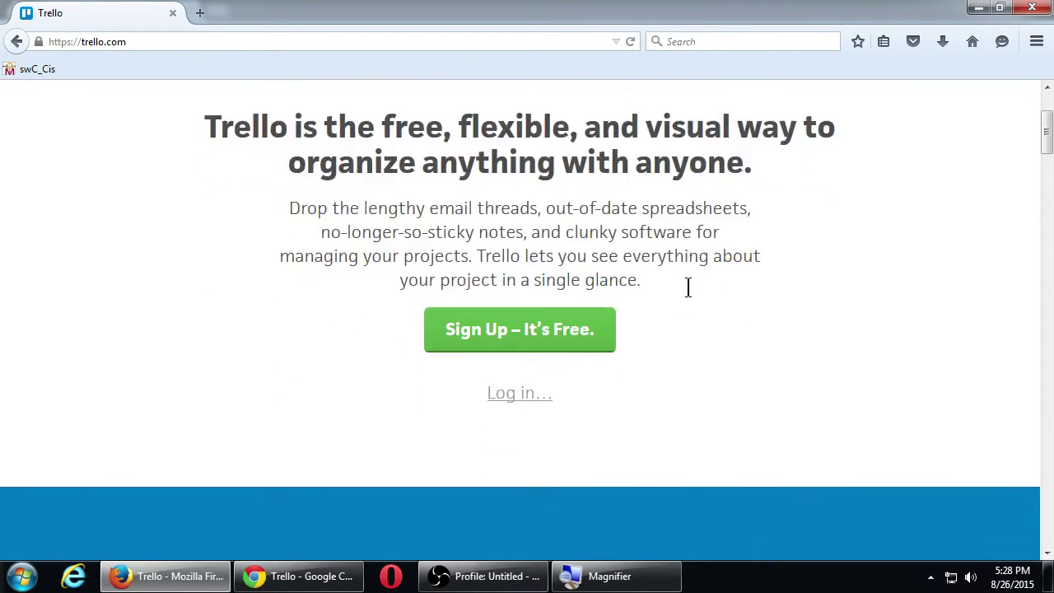
{"action": "scroll", "coordinate": [688, 286], "scroll_direction": "down", "scroll_amount": 4}
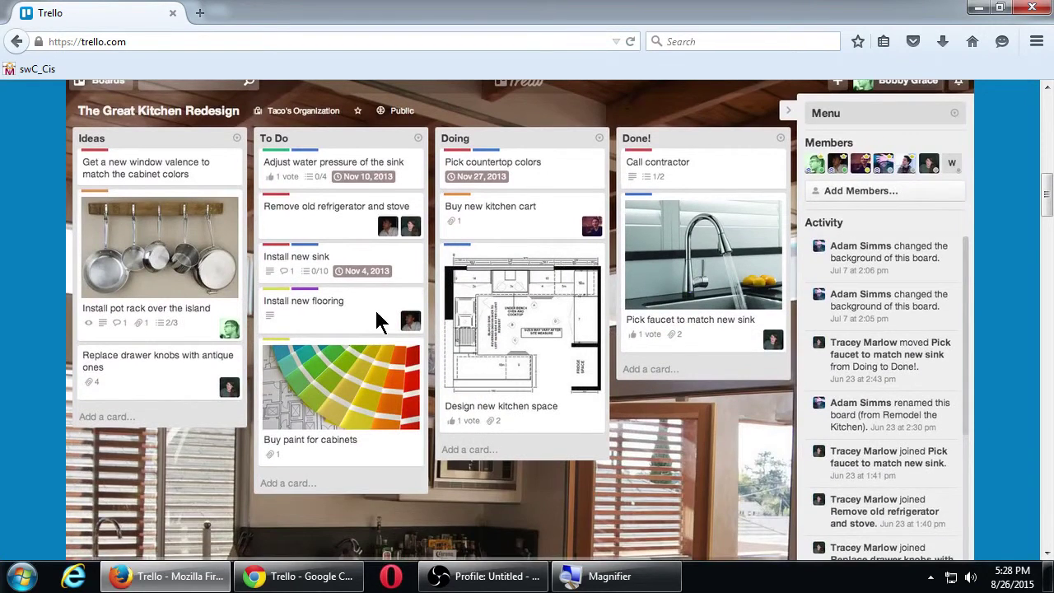
{"action": "scroll", "coordinate": [376, 313], "scroll_direction": "up", "scroll_amount": 4}
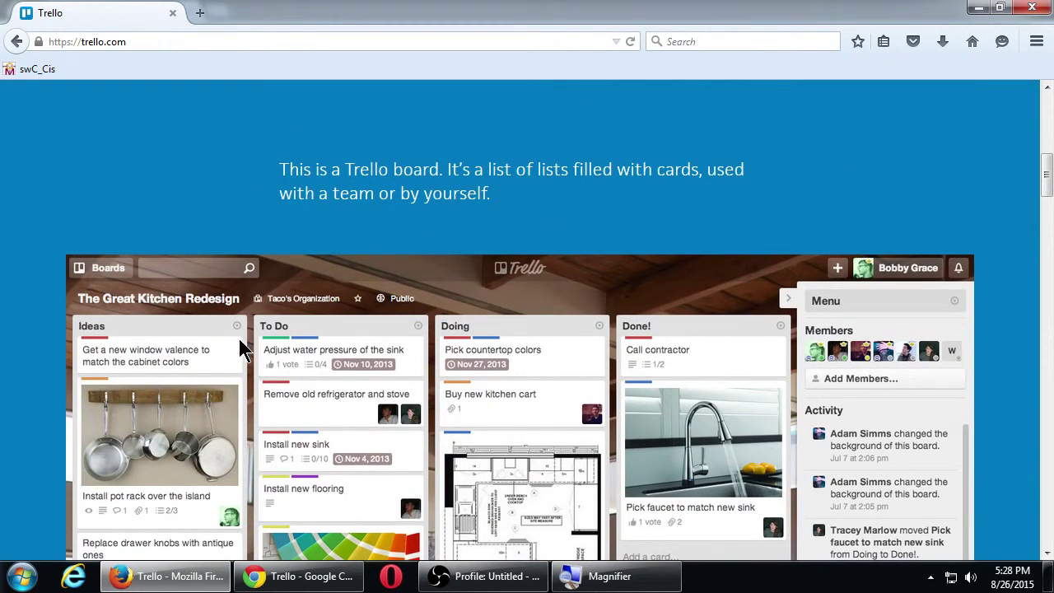
{"action": "scroll", "coordinate": [57, 338], "scroll_direction": "down", "scroll_amount": 2}
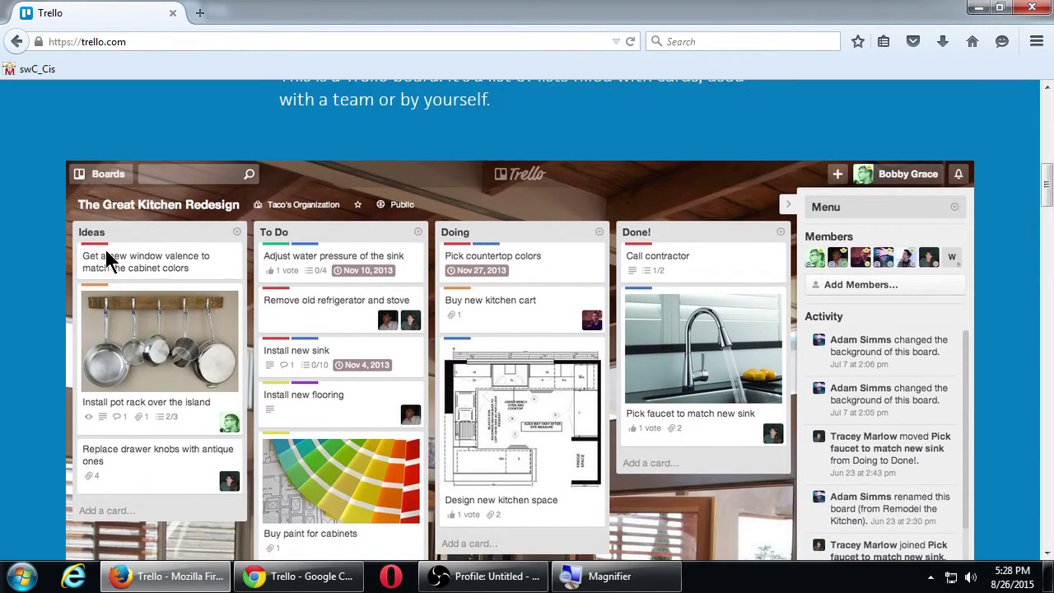
{"action": "scroll", "coordinate": [778, 305], "scroll_direction": "down", "scroll_amount": 16}
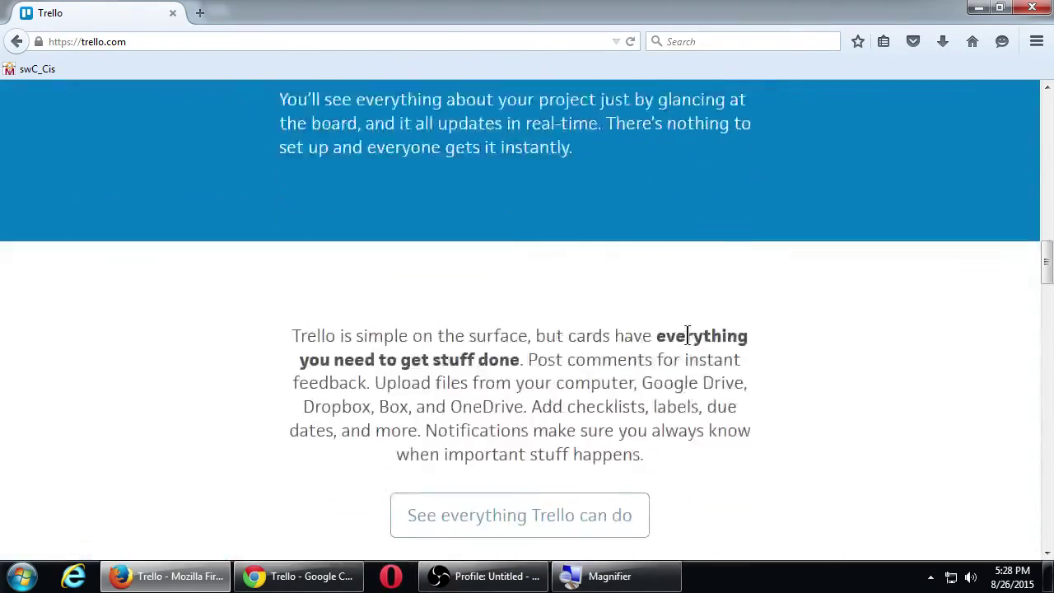
{"action": "scroll", "coordinate": [687, 334], "scroll_direction": "down", "scroll_amount": 18}
{"action": "scroll", "coordinate": [689, 341], "scroll_direction": "up", "scroll_amount": 9}
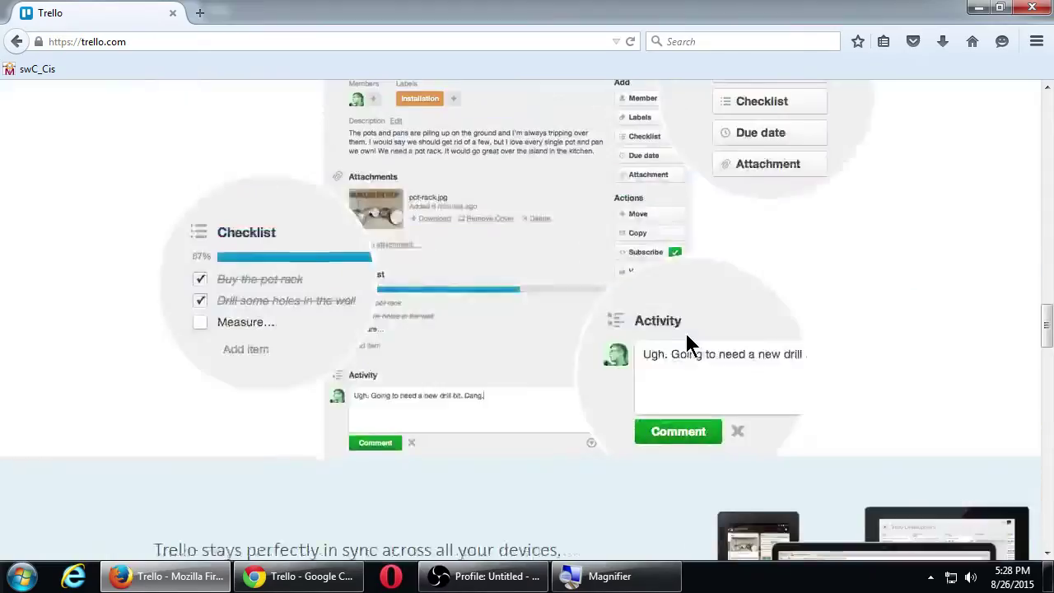
{"action": "scroll", "coordinate": [685, 341], "scroll_direction": "up", "scroll_amount": 20}
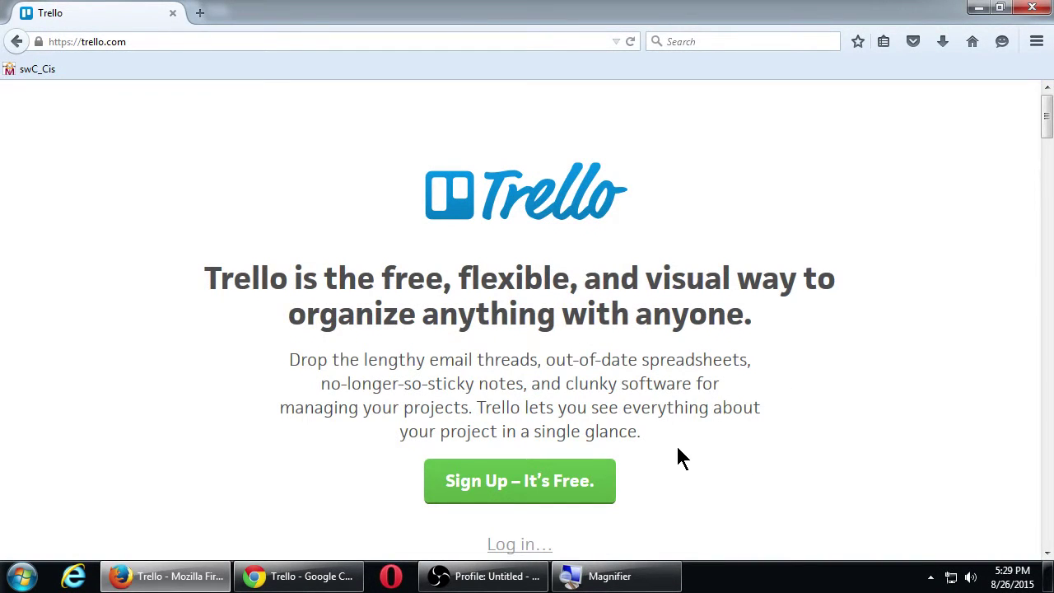
- Open the 'Sign Up – It's Free' form and scroll through its Name, Email and Password fields
{"action": "left_click", "coordinate": [529, 481]}
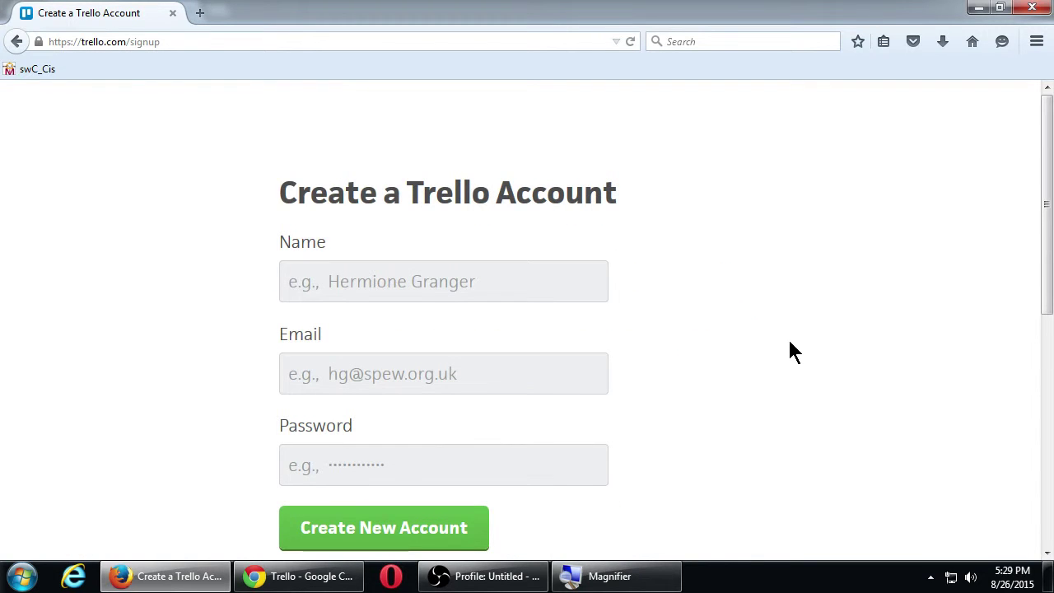
{"action": "scroll", "coordinate": [787, 348], "scroll_direction": "down", "scroll_amount": 2}
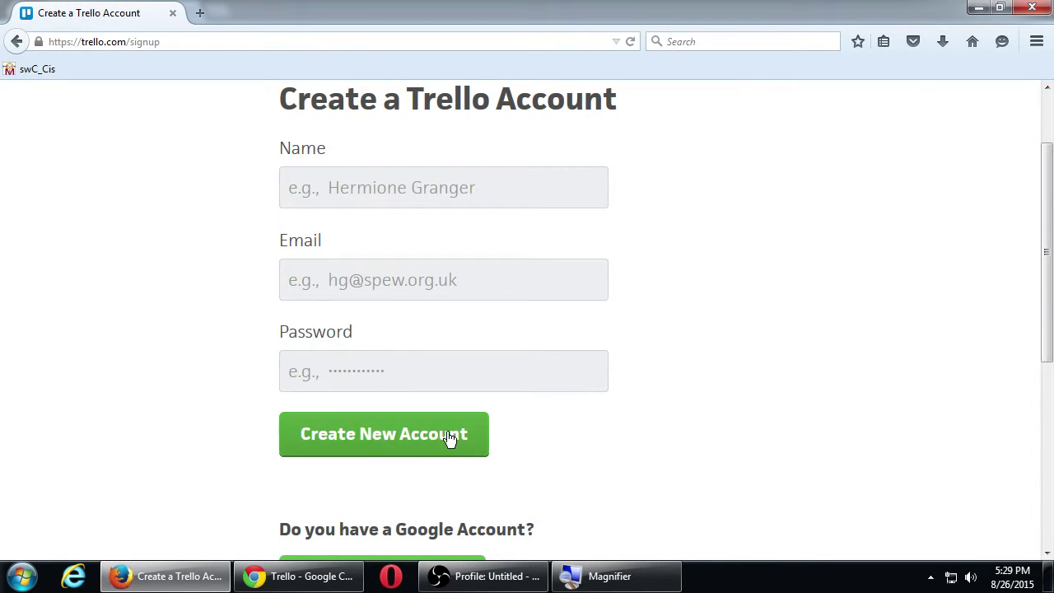
{"action": "scroll", "coordinate": [755, 437], "scroll_direction": "down", "scroll_amount": 4}
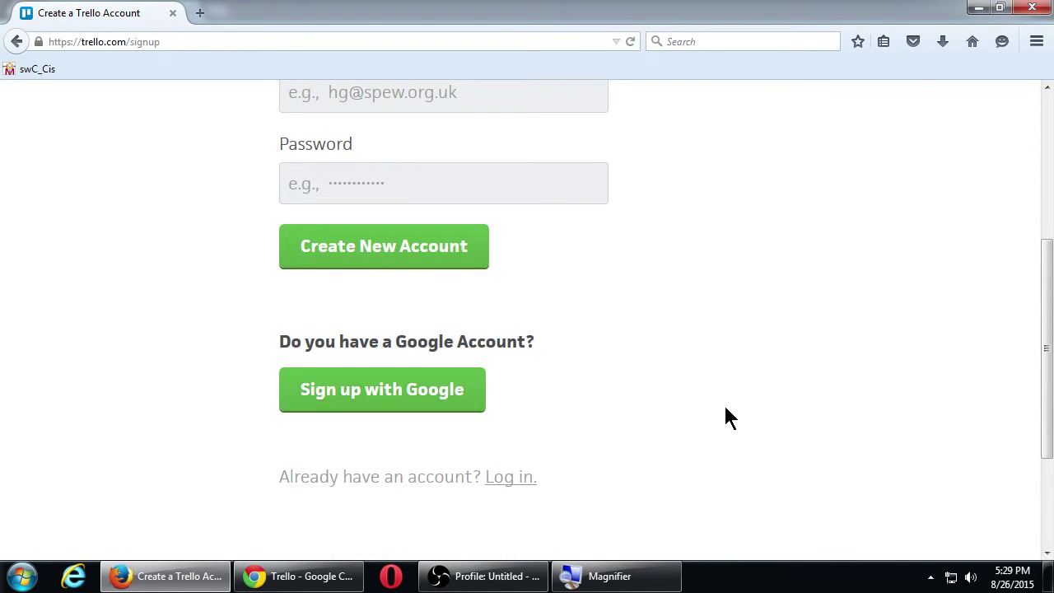
{"action": "scroll", "coordinate": [724, 419], "scroll_direction": "up", "scroll_amount": 6}
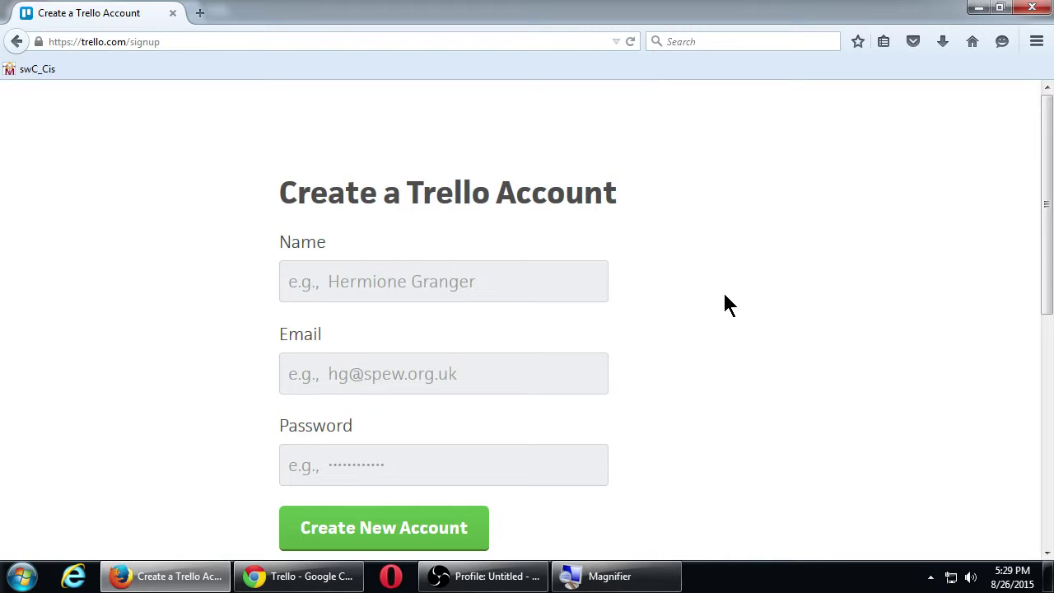
- Enter the new account's full name, e-mail address and password, and submit the signup
{"action": "left_click", "coordinate": [541, 292]}
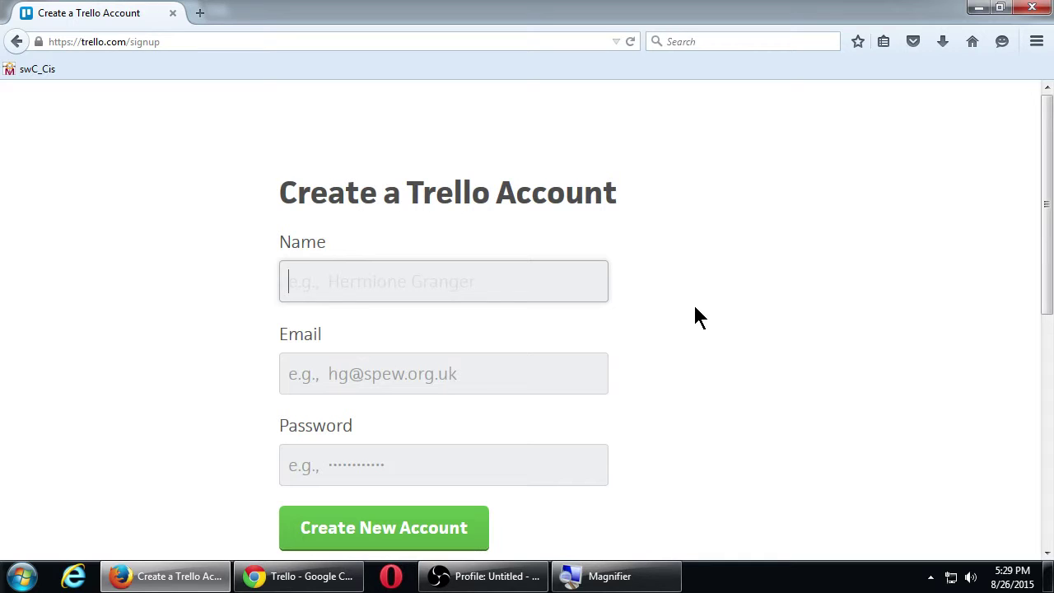
{"action": "type", "text": "vict"}
{"action": "key", "text": "BackSpace"}
{"action": "key", "text": "BackSpace"}
{"action": "key", "text": "BackSpace"}
{"action": "key", "text": "BackSpace"}
{"action": "key", "text": "Tab"}
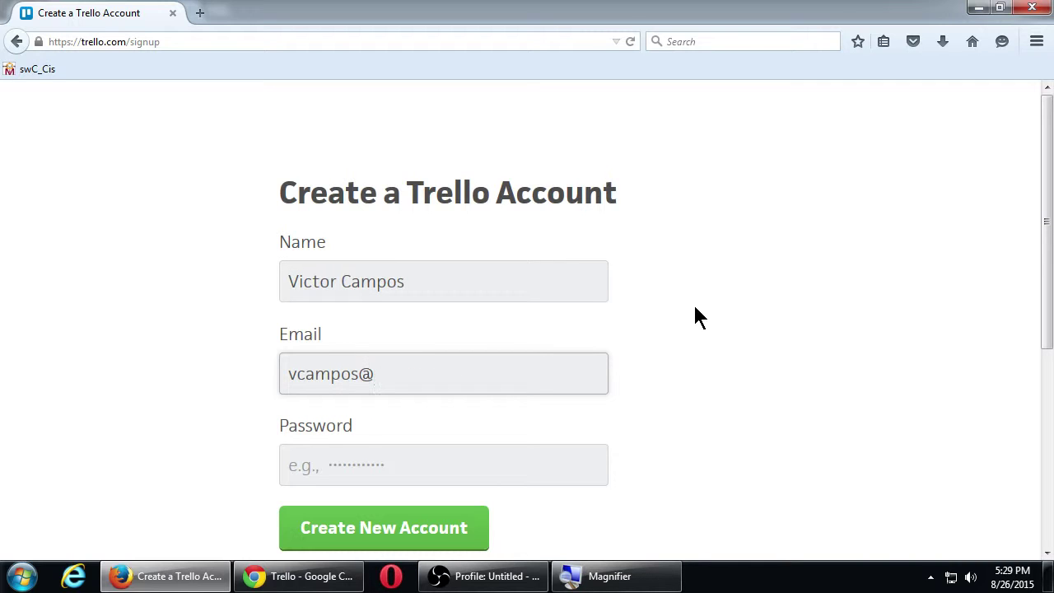
{"action": "key", "text": "Tab"}
{"action": "type", "text": "•••••••••••••"}
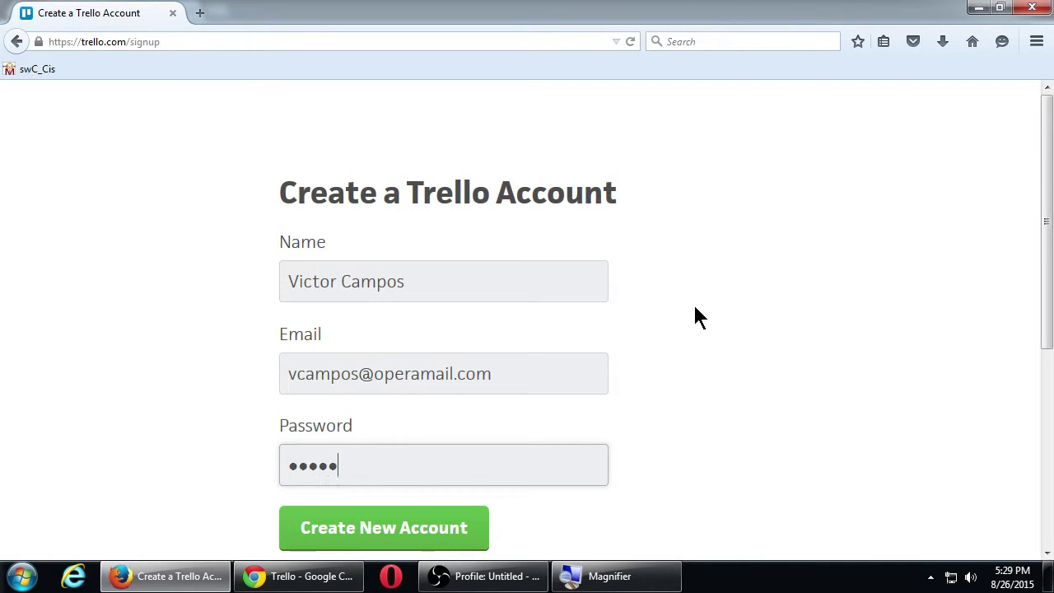
{"action": "type", "text": "•"}
{"action": "key", "text": "Return"}
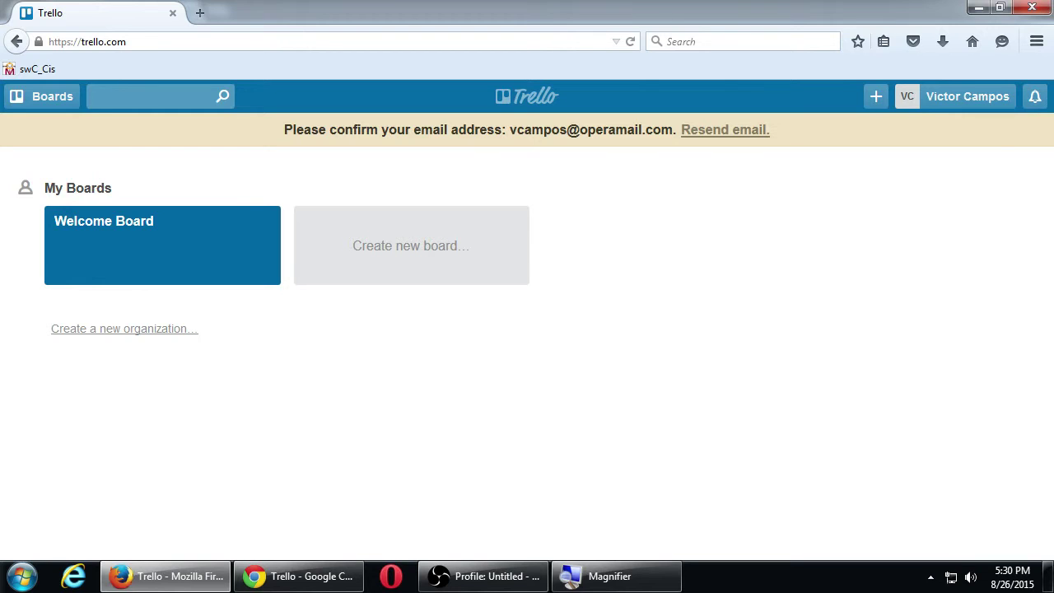
- Check the account menu and notifications, close both, and clear an accidental text selection
{"action": "left_click", "coordinate": [957, 100]}
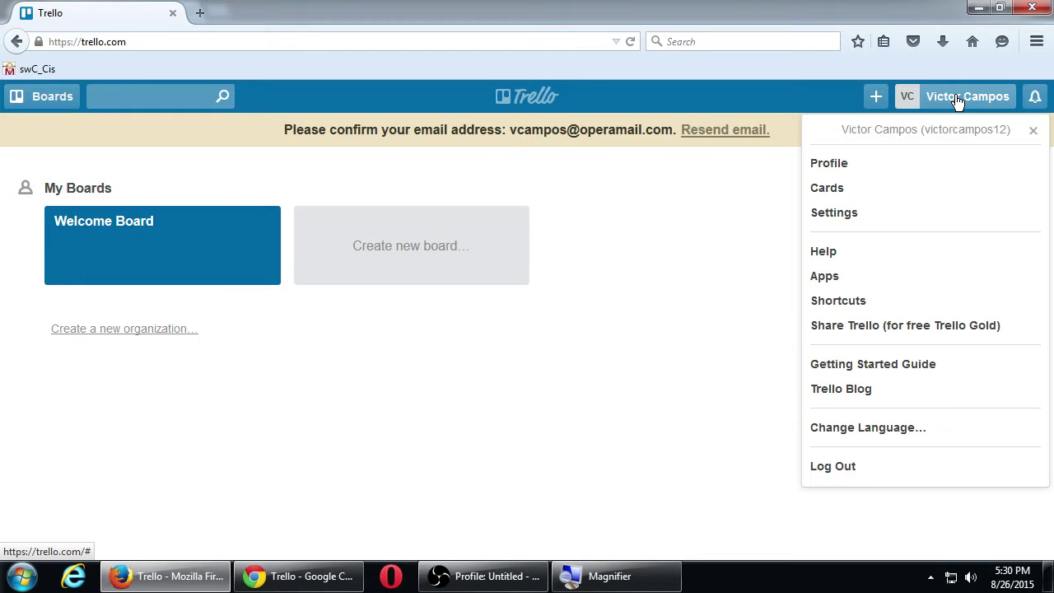
{"action": "left_click", "coordinate": [717, 213]}
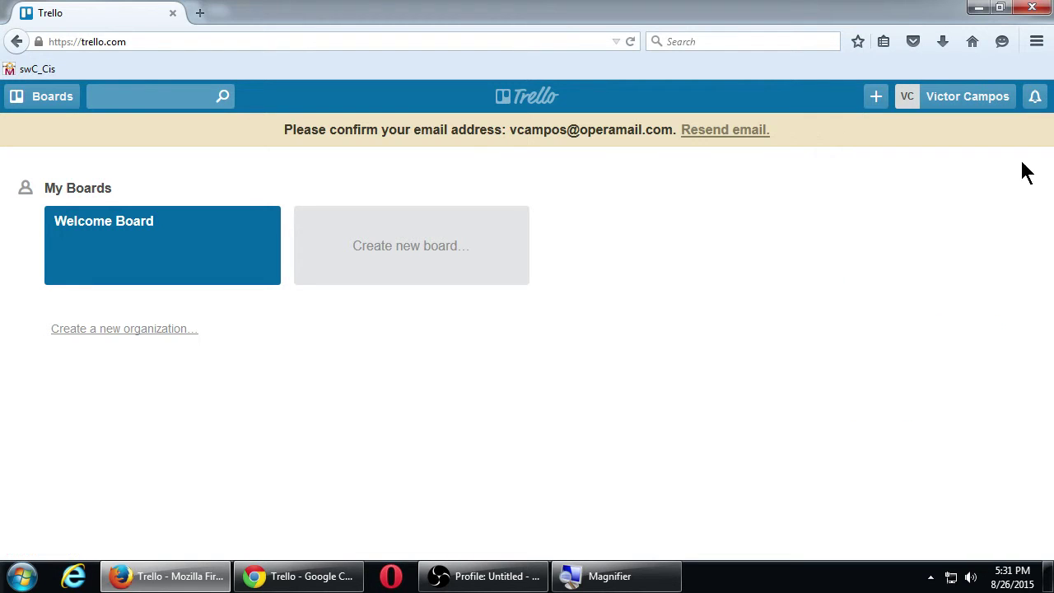
{"action": "left_click", "coordinate": [1035, 97]}
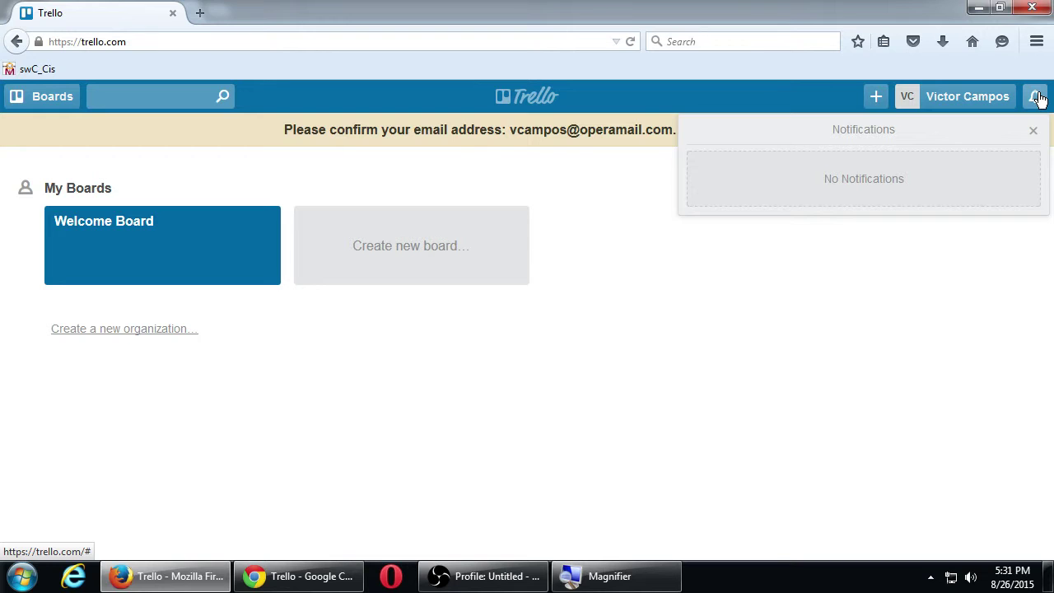
{"action": "left_click", "coordinate": [715, 358]}
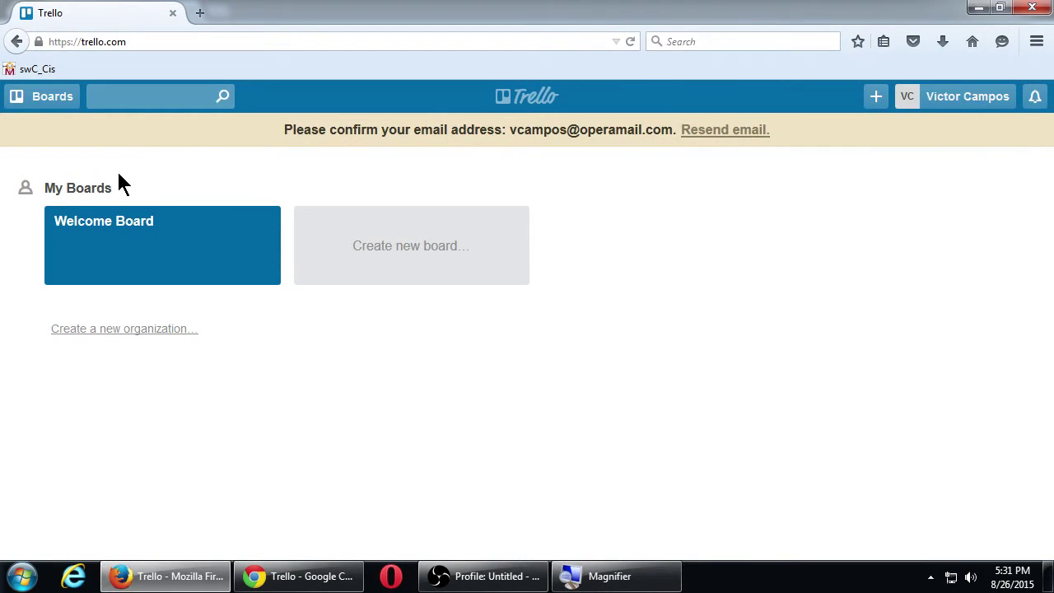
{"action": "left_click_drag", "start_coordinate": [77, 187], "coordinate": [87, 185]}
{"action": "left_click", "coordinate": [86, 184]}
{"action": "left_click", "coordinate": [296, 576]}
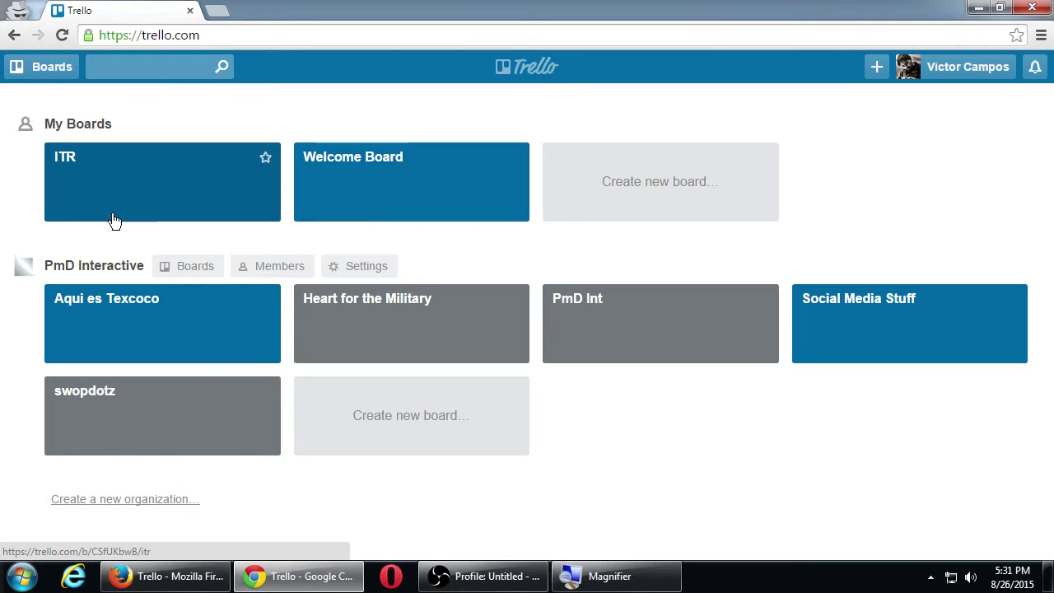
{"action": "left_click", "coordinate": [165, 576]}
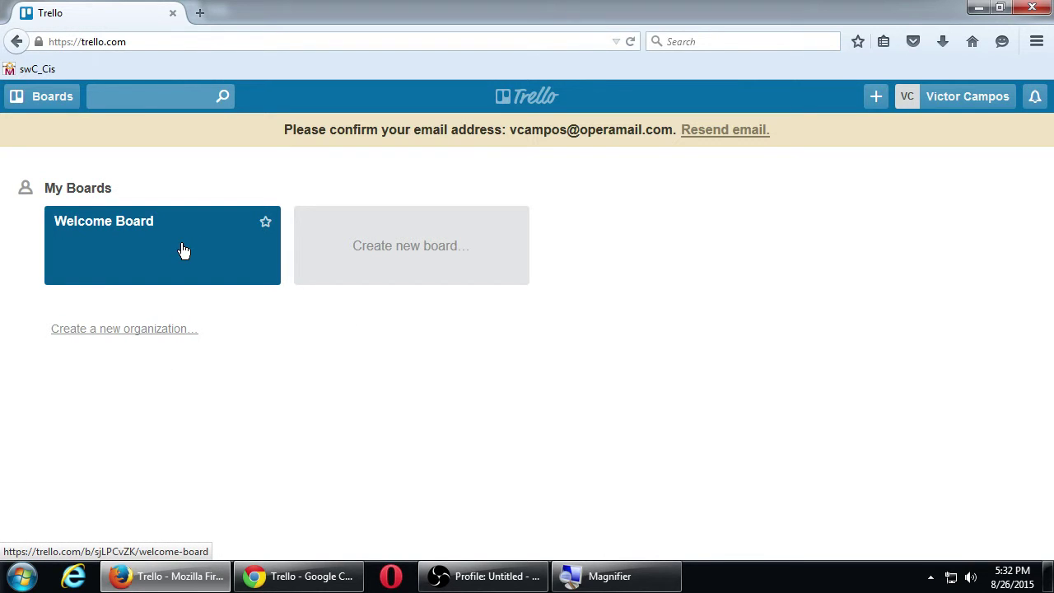
- Open the Welcome Board and begin renaming it, then cancel the rename
{"action": "left_click", "coordinate": [114, 258]}
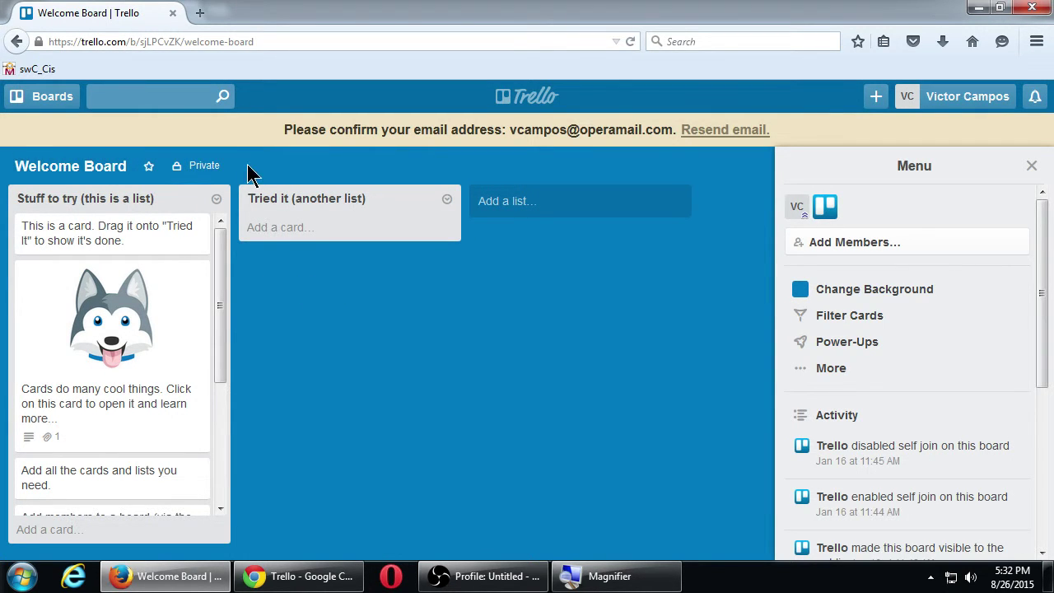
{"action": "left_click", "coordinate": [98, 168]}
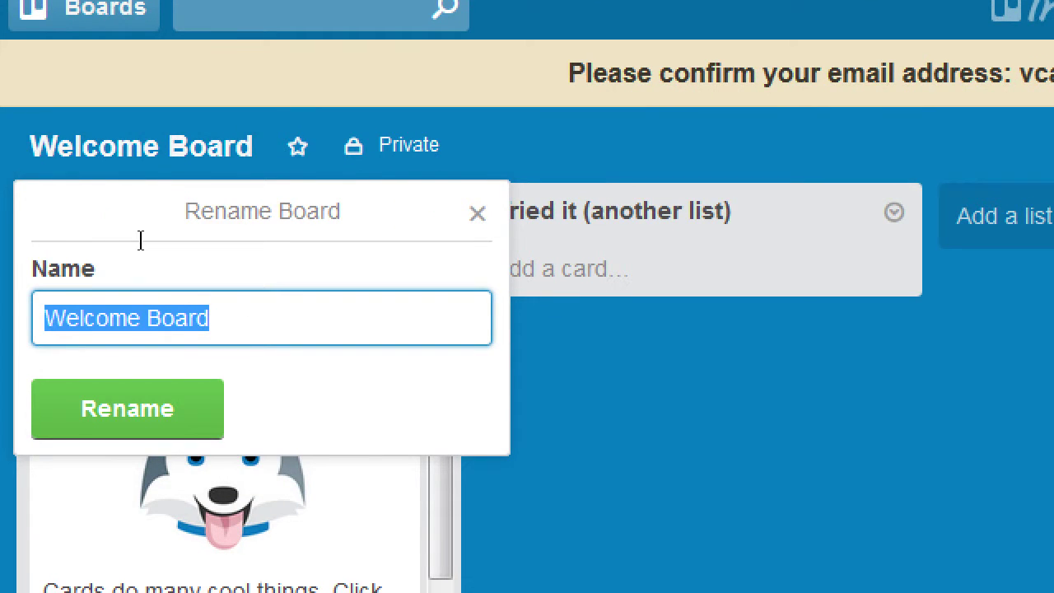
{"action": "type", "text": "My first"}
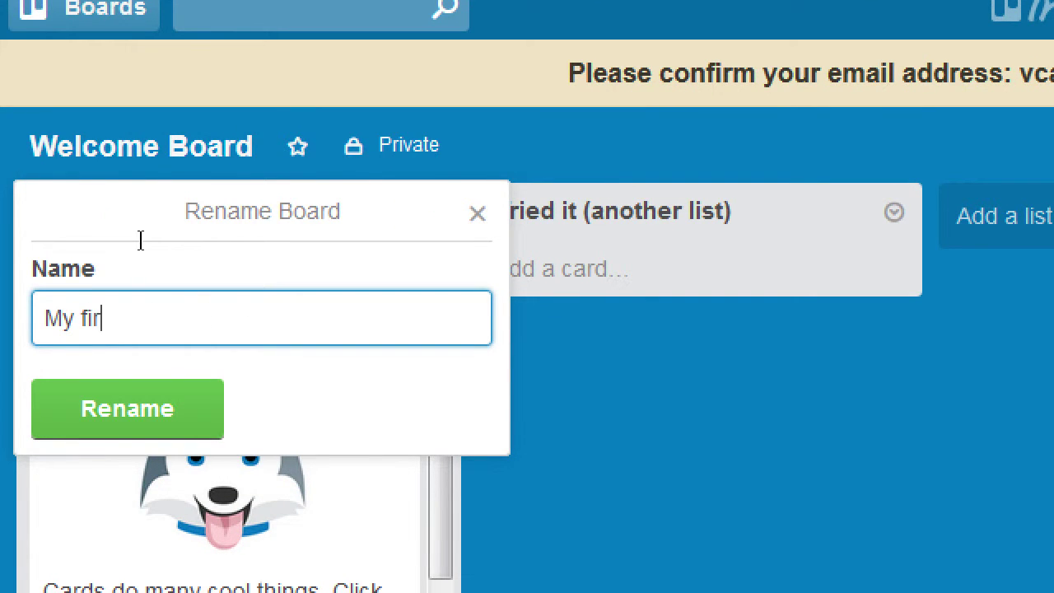
{"action": "key", "text": "BackSpace"}
{"action": "key", "text": "BackSpace"}
{"action": "key", "text": "BackSpace"}
{"action": "key", "text": "BackSpace"}
{"action": "key", "text": "BackSpace"}
{"action": "type", "text": "First Board"}
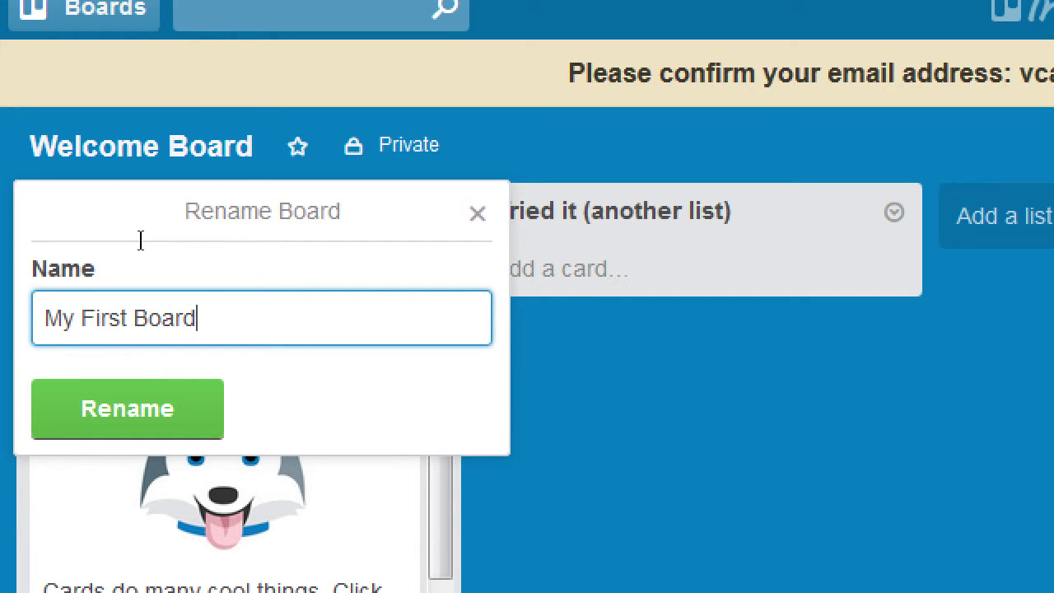
{"action": "key", "text": "Escape"}
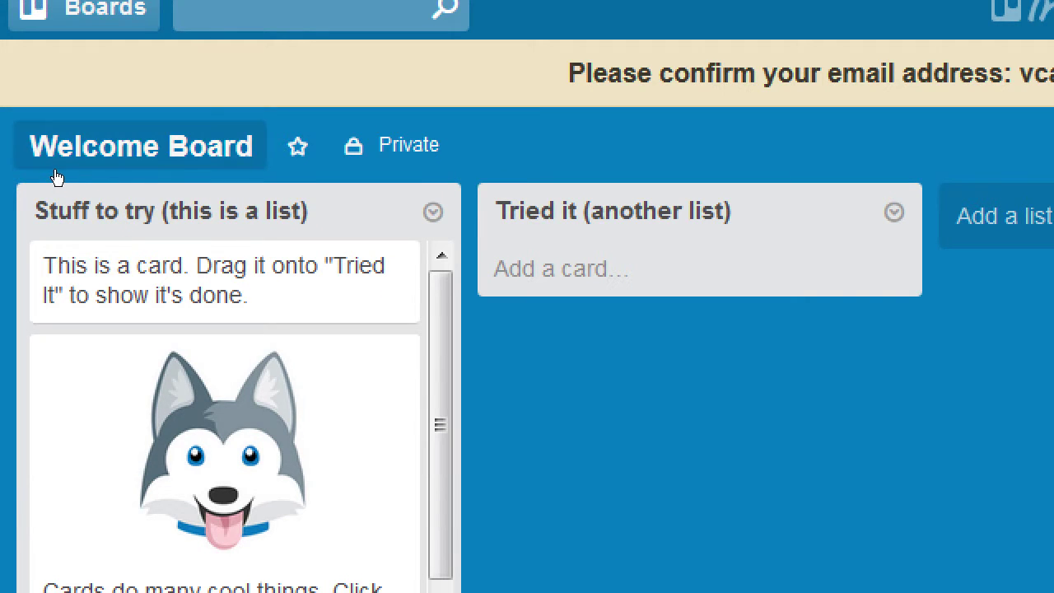
- Rename the board to 'My First Board'
{"action": "left_click", "coordinate": [64, 166]}
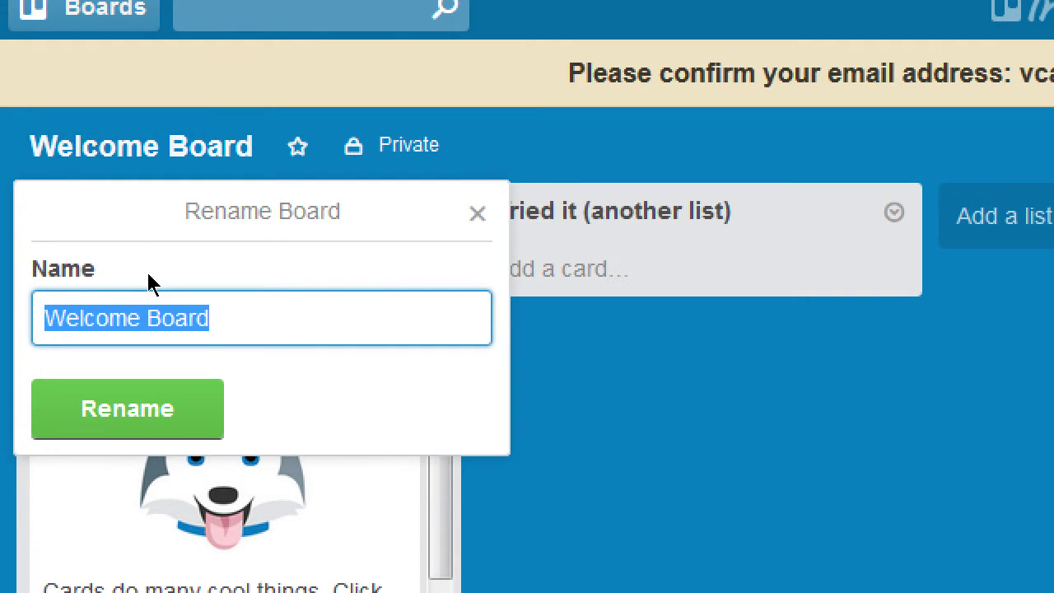
{"action": "type", "text": "My fir"}
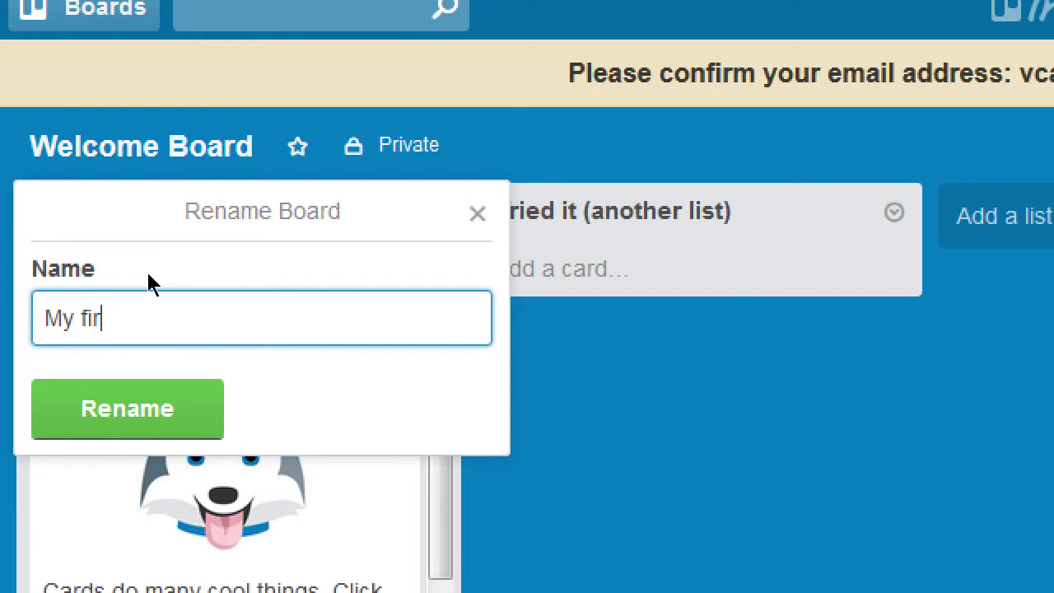
{"action": "key", "text": "BackSpace"}
{"action": "key", "text": "BackSpace"}
{"action": "key", "text": "BackSpace"}
{"action": "type", "text": "First Boar"}
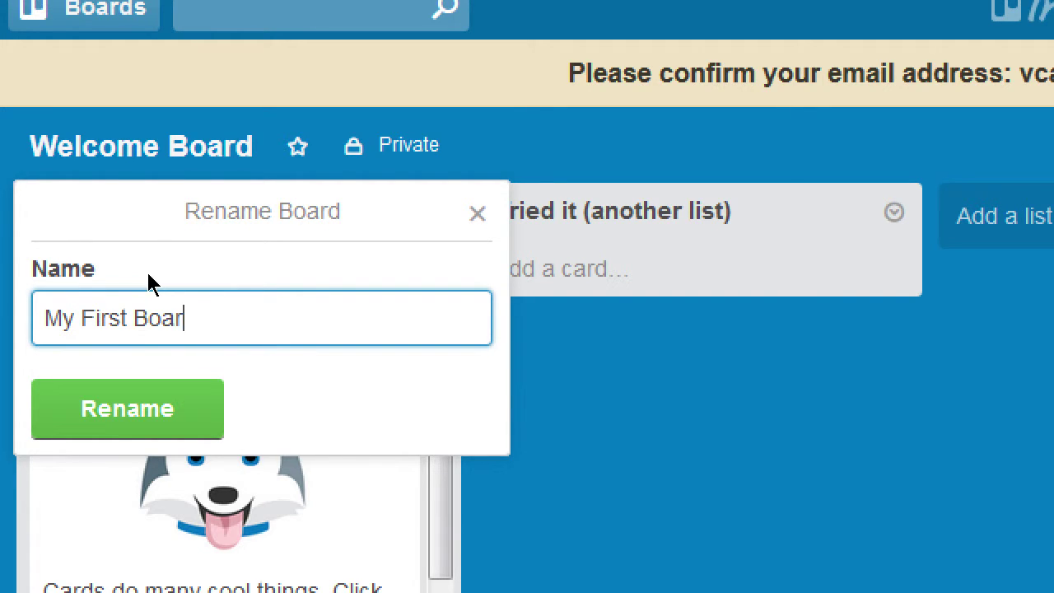
{"action": "type", "text": "d"}
{"action": "key", "text": "Return"}
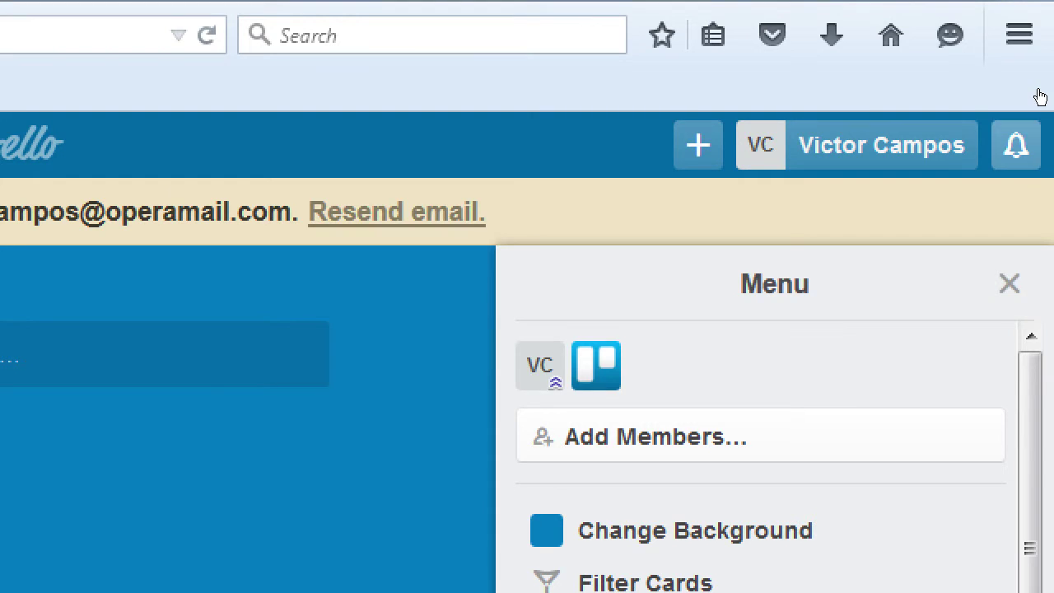
{"action": "left_click", "coordinate": [1037, 96]}
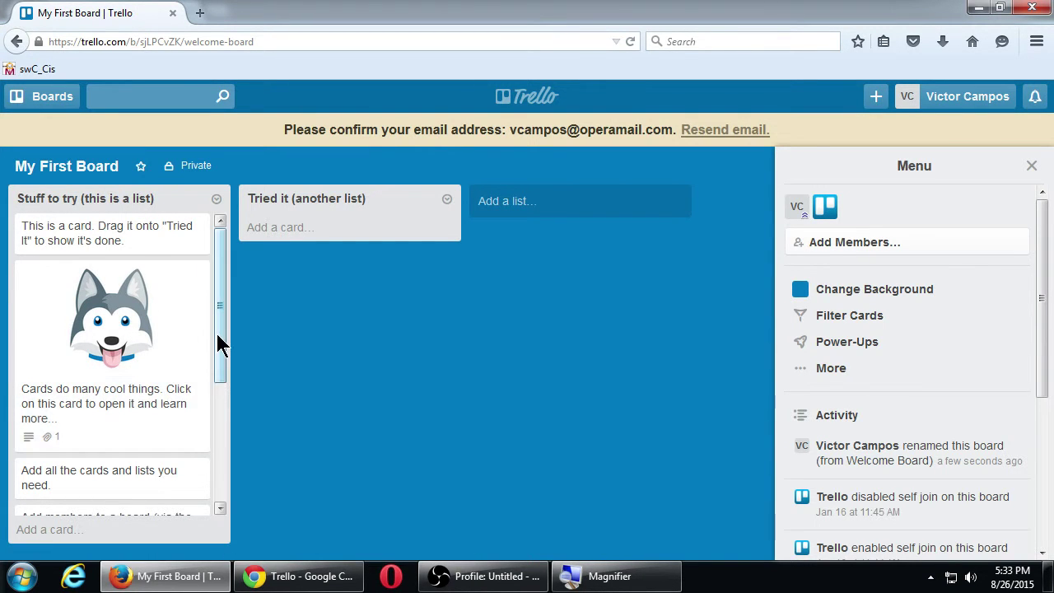
{"action": "left_click_drag", "start_coordinate": [219, 346], "coordinate": [212, 283]}
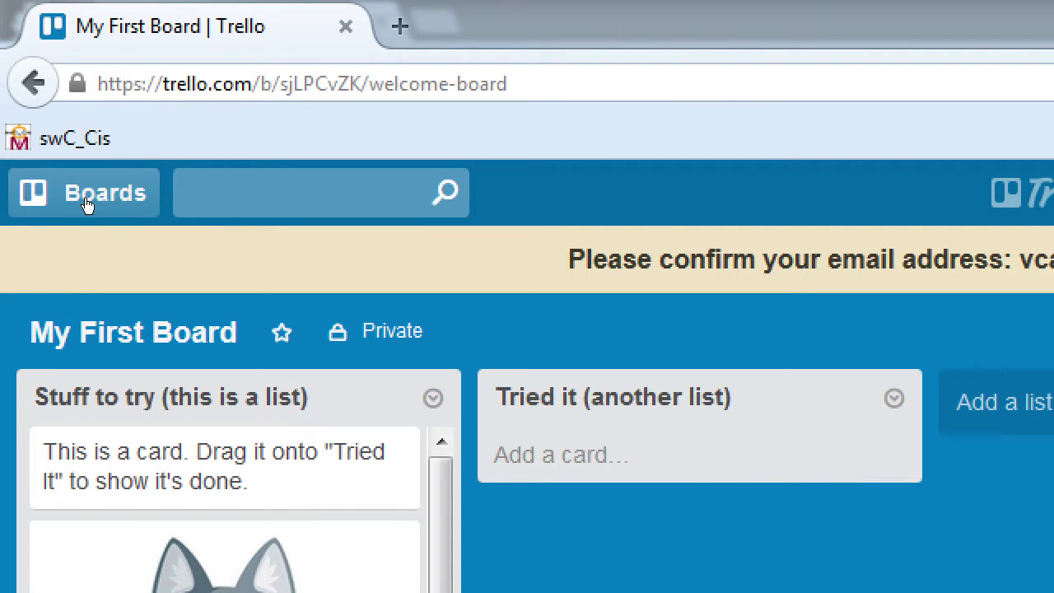
- Rename the first list to 'To-Do List'
{"action": "left_click", "coordinate": [433, 398]}
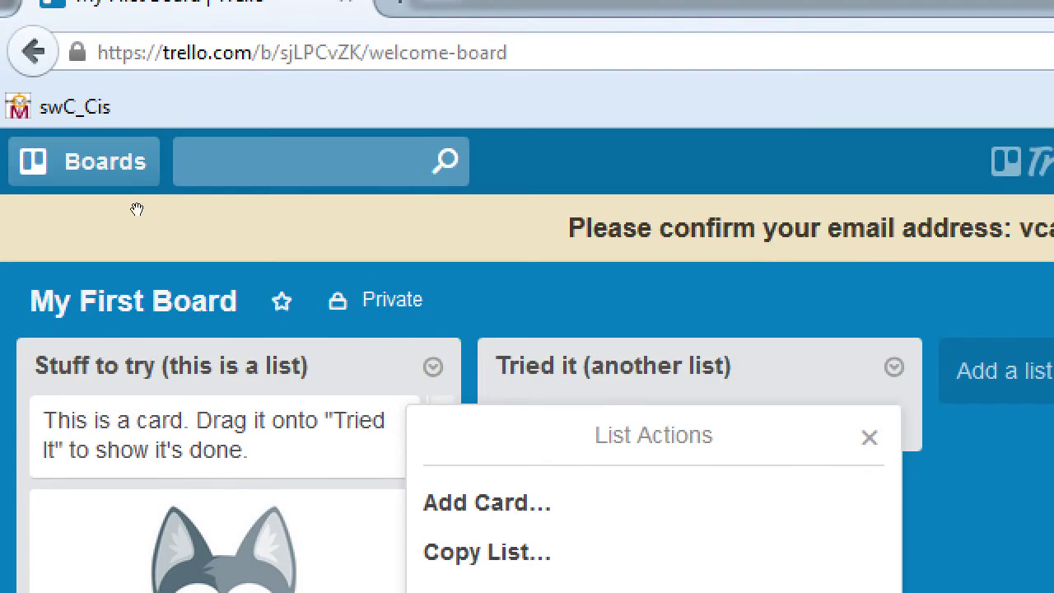
{"action": "left_click", "coordinate": [137, 210]}
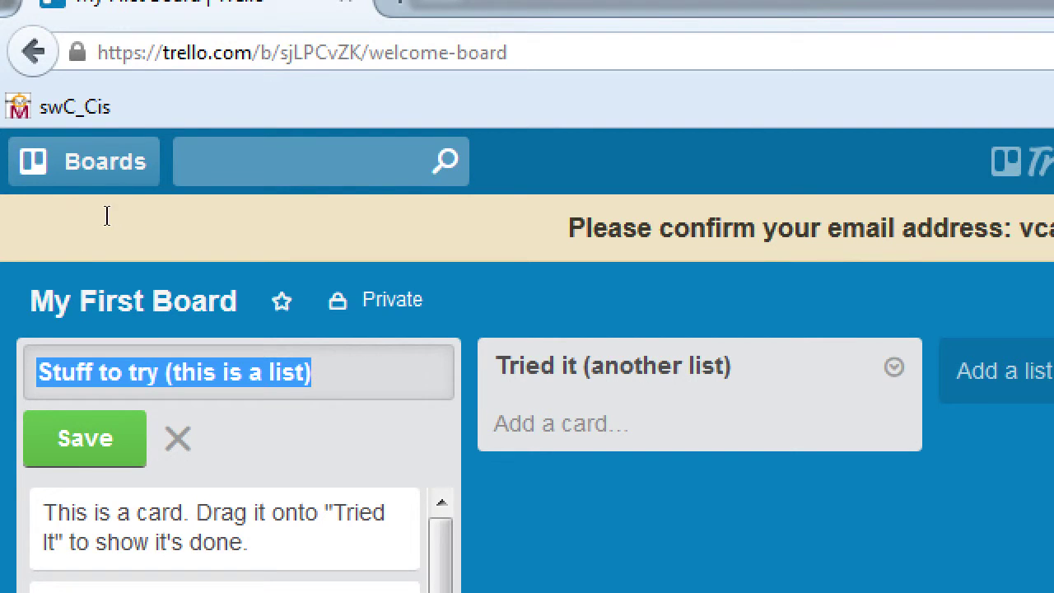
{"action": "left_click", "coordinate": [141, 224]}
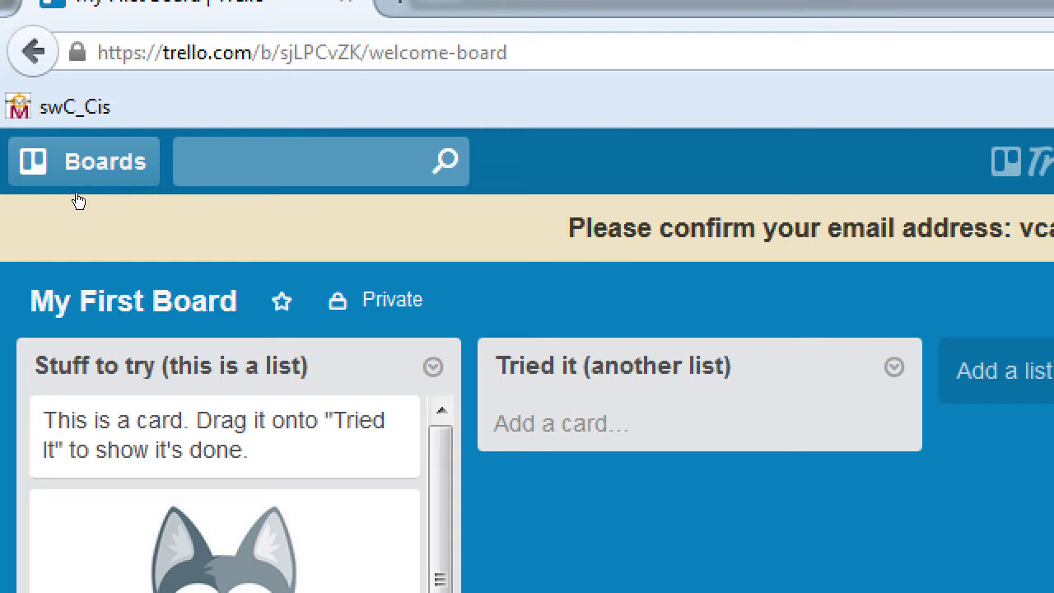
{"action": "left_click", "coordinate": [41, 202]}
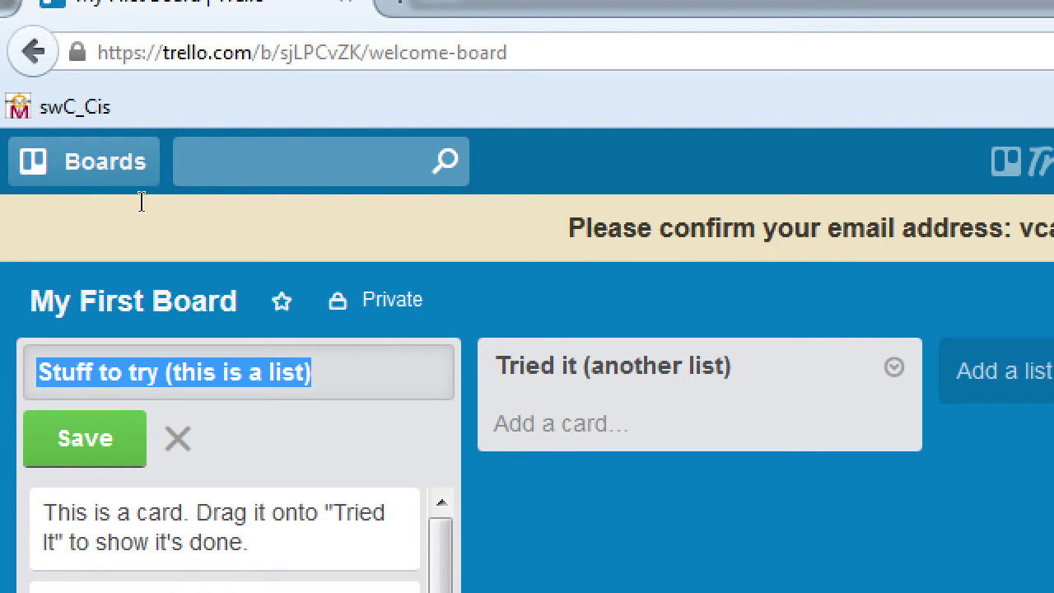
{"action": "type", "text": "To-Do L"}
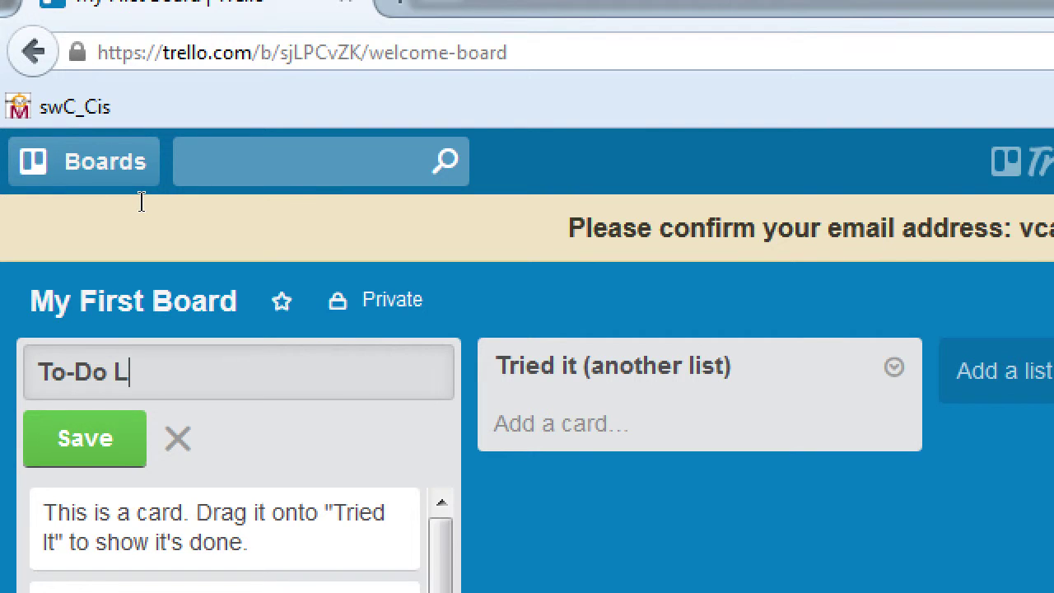
{"action": "type", "text": "ist"}
{"action": "key", "text": "Return"}
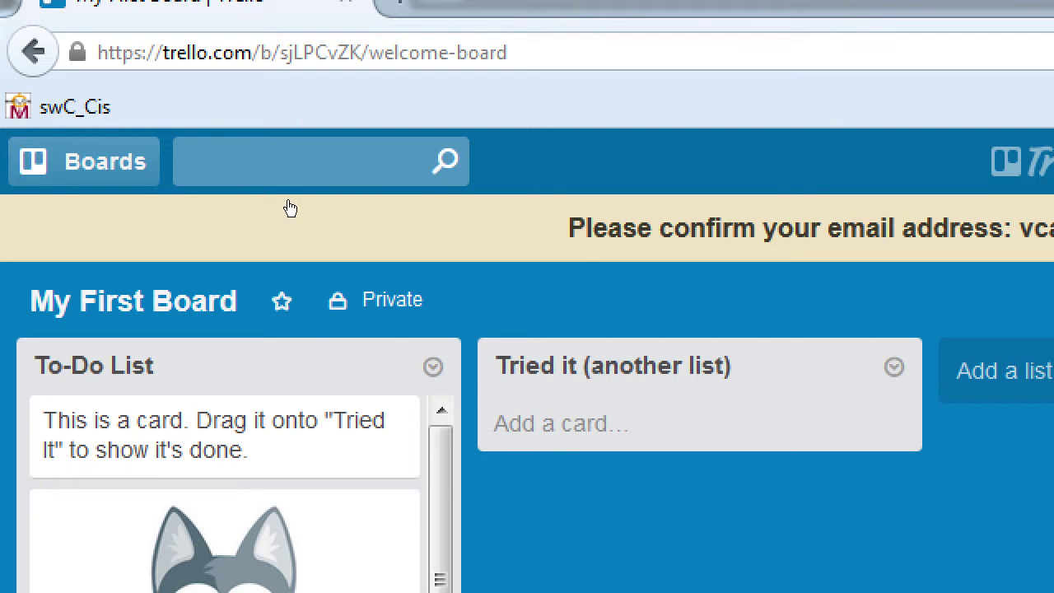
- Rename the second list to 'DONE'
{"action": "key", "text": "Tab"}
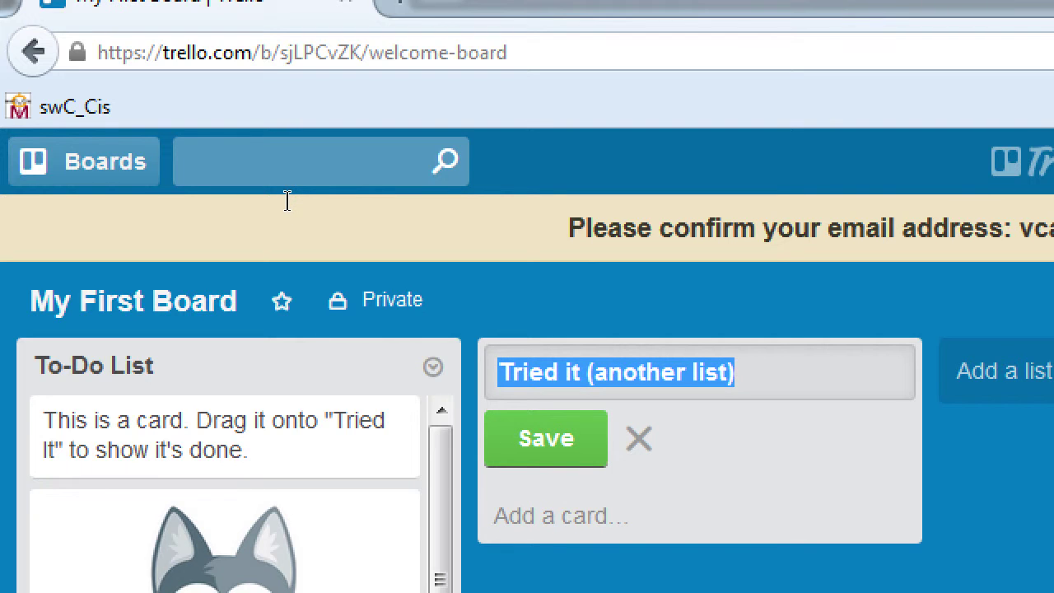
{"action": "type", "text": "DONE"}
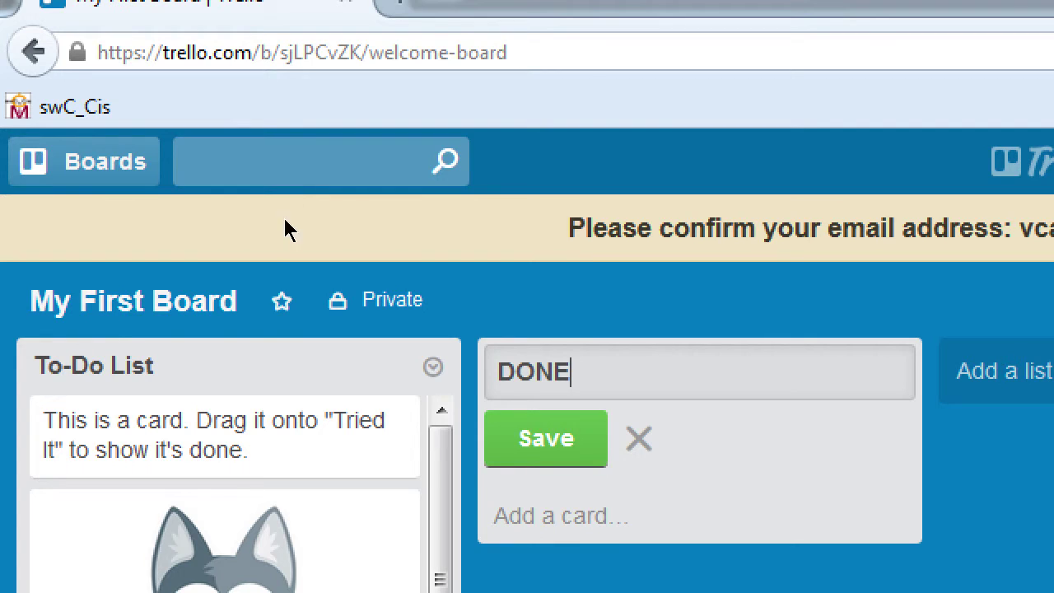
{"action": "key", "text": "Return"}
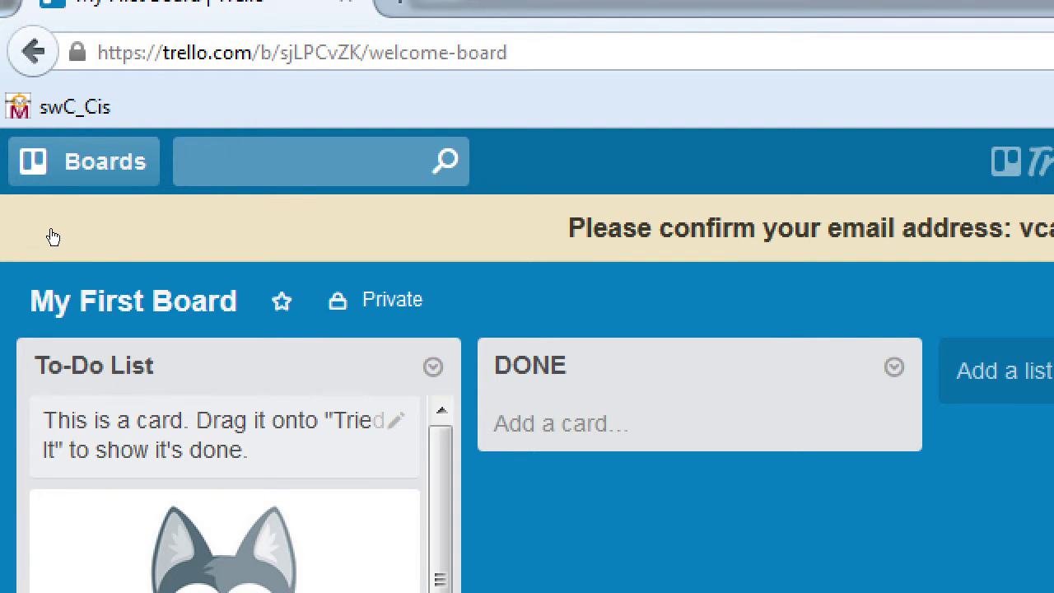
- Drag the 'This is a card' card from To-Do List into the DONE list
{"action": "left_click_drag", "start_coordinate": [59, 237], "coordinate": [129, 229]}
{"action": "left_click_drag", "start_coordinate": [217, 230], "coordinate": [289, 228]}
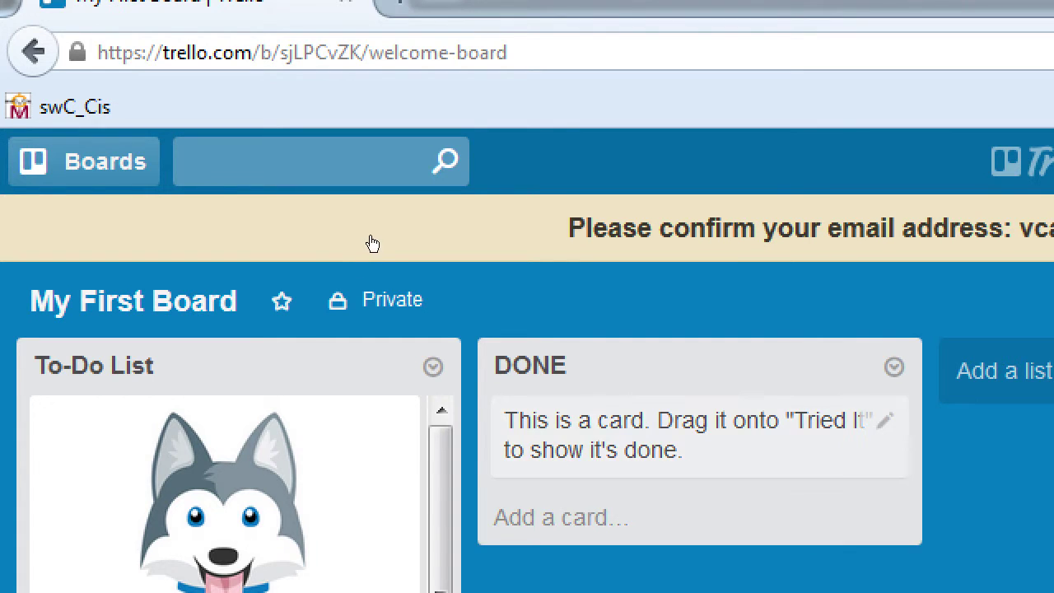
{"action": "left_click_drag", "start_coordinate": [369, 239], "coordinate": [158, 260]}
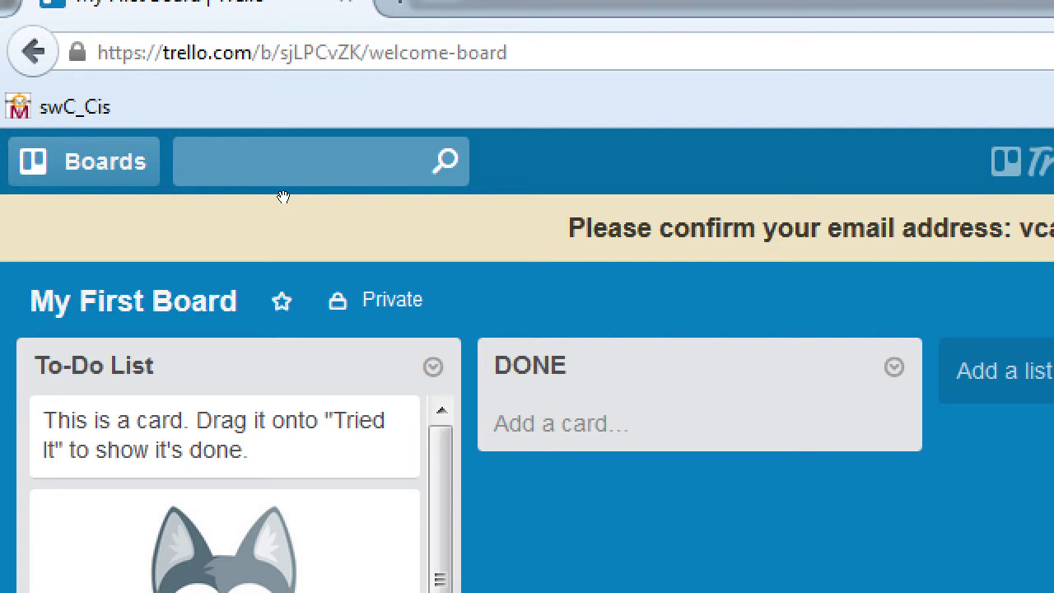
{"action": "left_click_drag", "start_coordinate": [63, 235], "coordinate": [302, 228]}
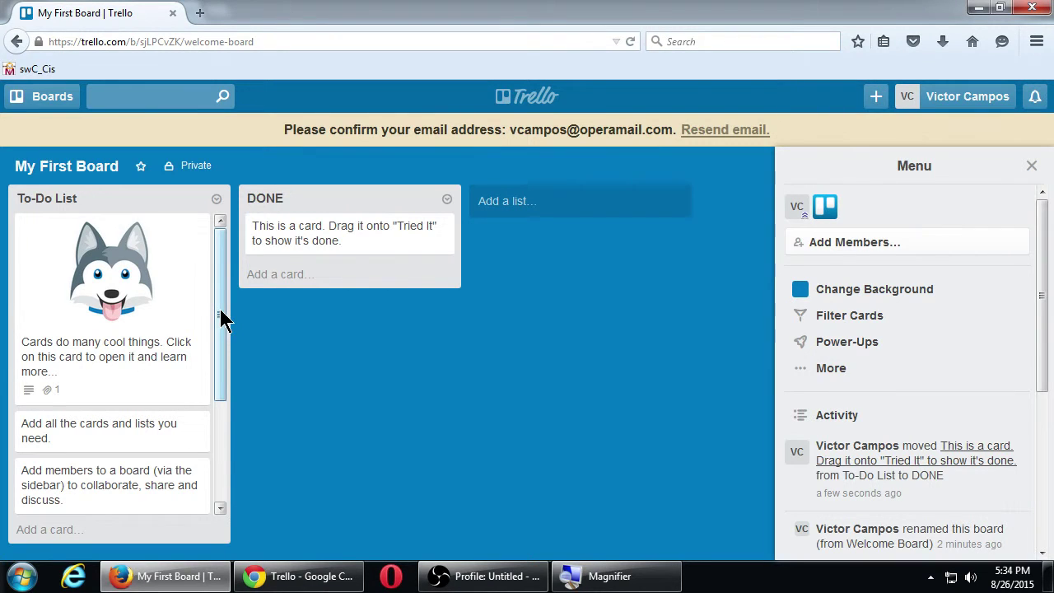
{"action": "left_click_drag", "start_coordinate": [218, 315], "coordinate": [212, 280]}
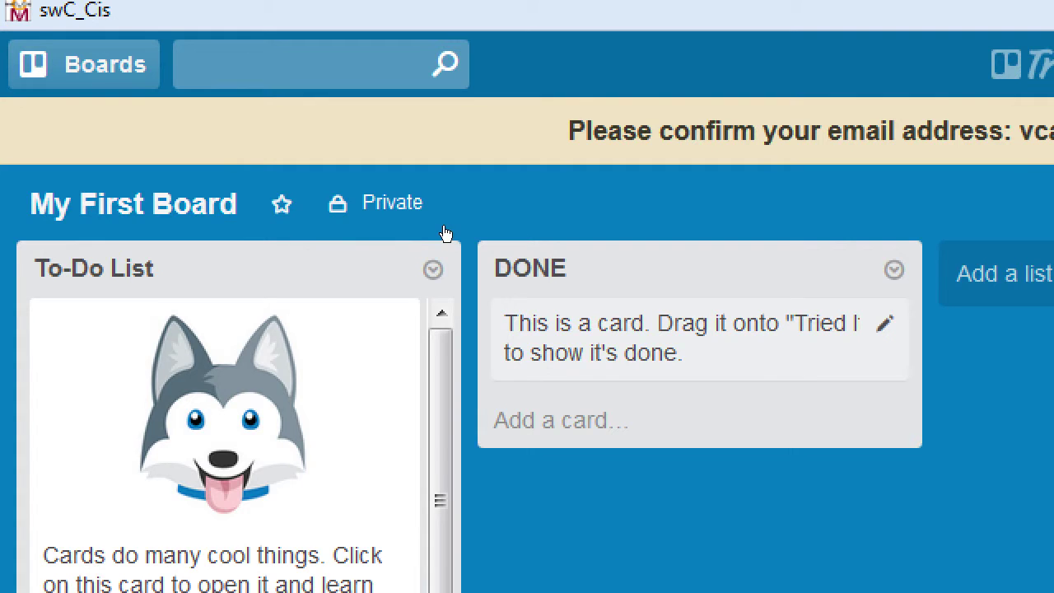
- Open and close the DONE card and quick-edit of the second To-Do card, text unchanged
{"action": "key", "text": "e"}
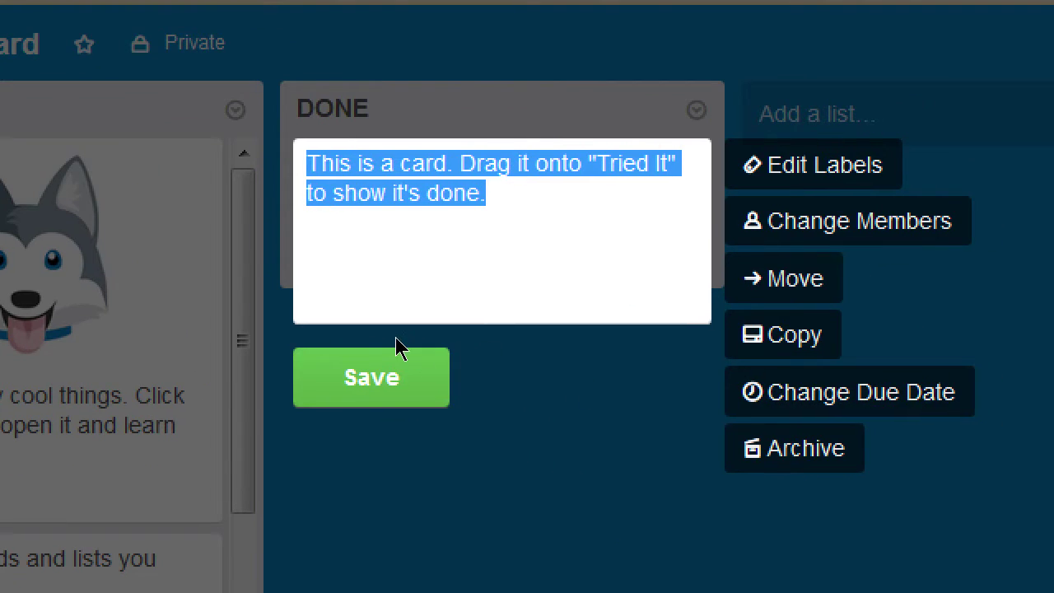
{"action": "left_click", "coordinate": [395, 336]}
{"action": "left_click", "coordinate": [332, 235]}
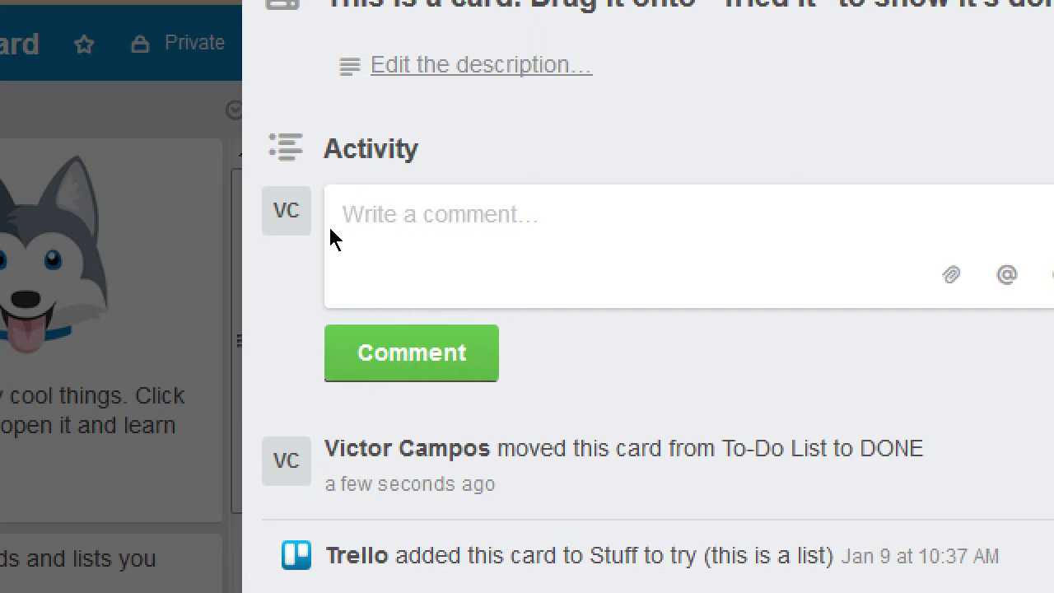
{"action": "key", "text": "Escape"}
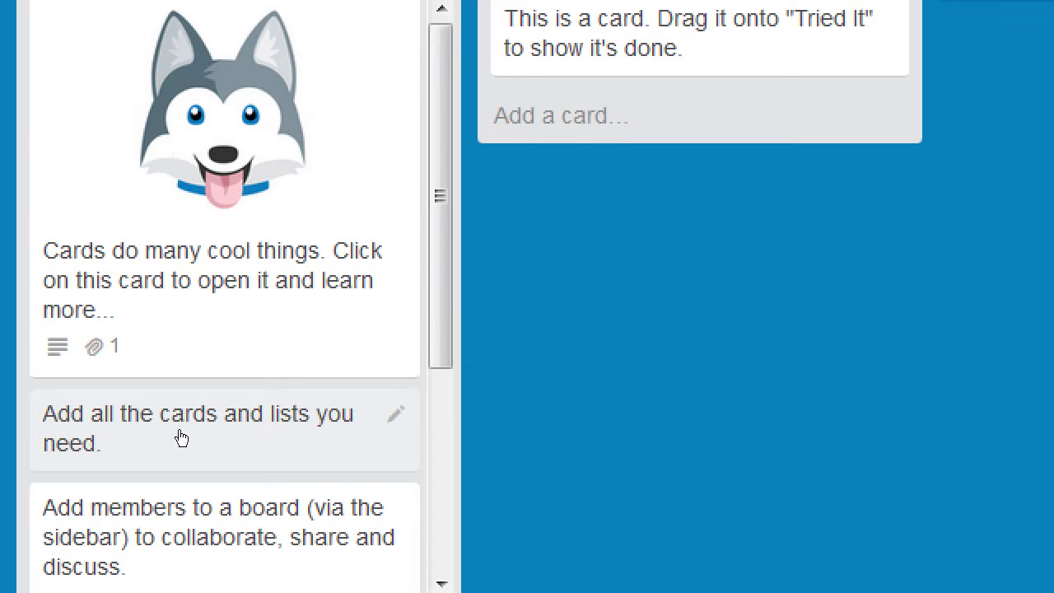
{"action": "key", "text": "e"}
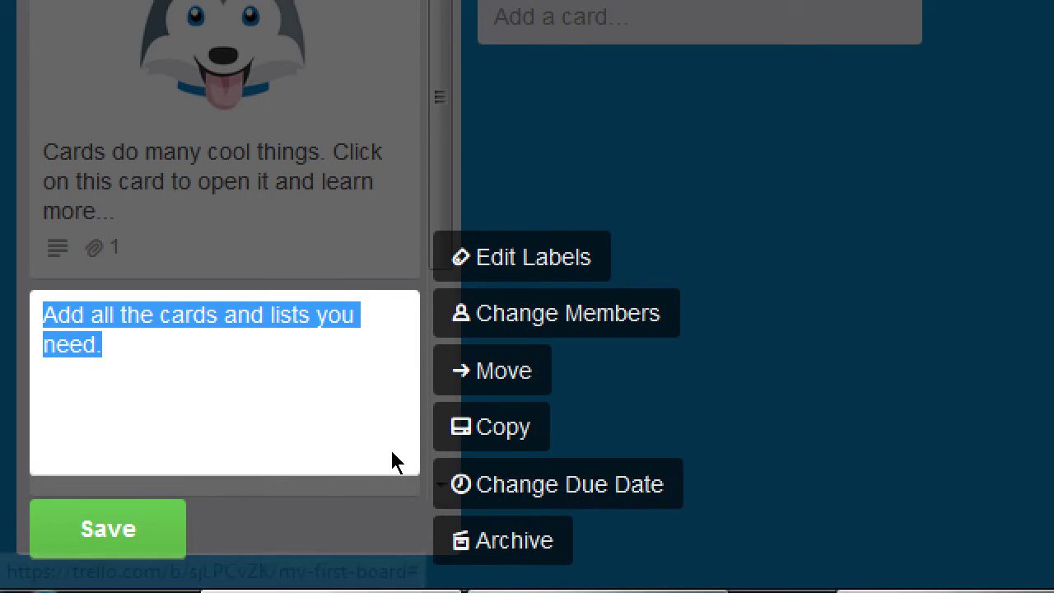
{"action": "key", "text": "Escape"}
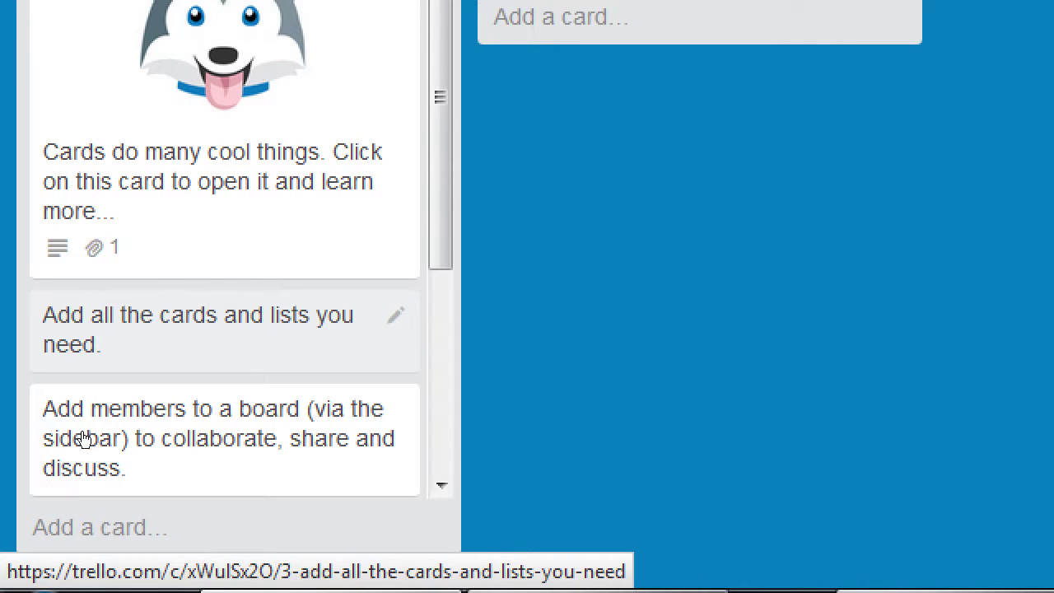
{"action": "left_click", "coordinate": [86, 429]}
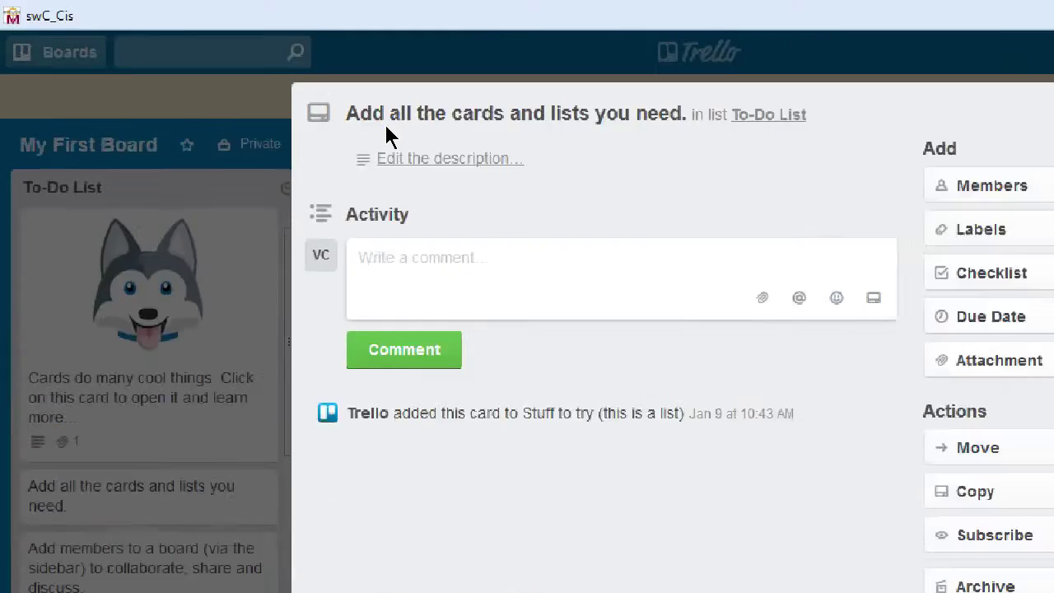
{"action": "key", "text": "Escape"}
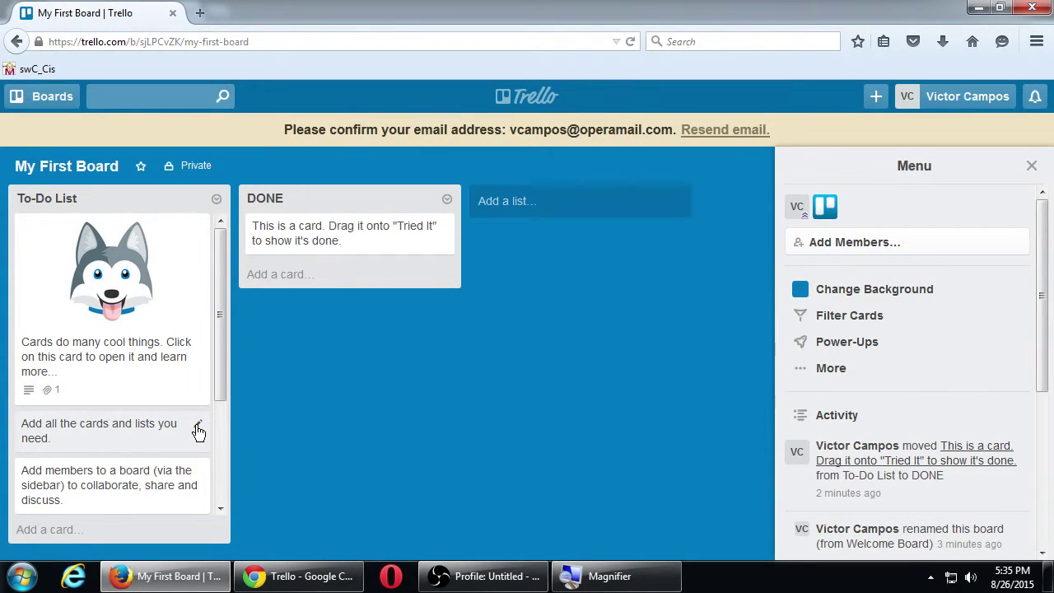
{"action": "left_click", "coordinate": [198, 429]}
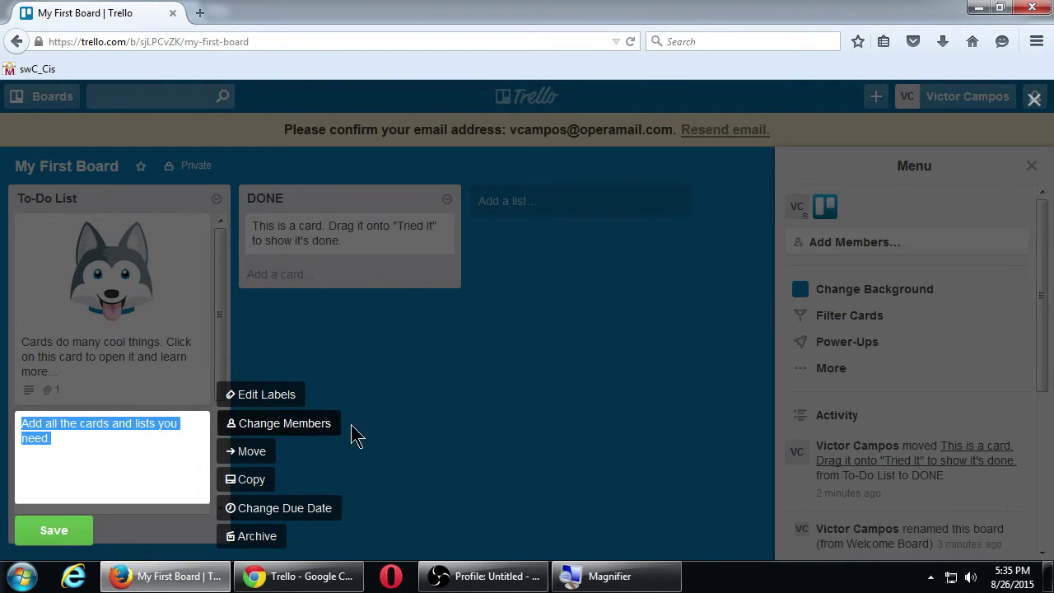
{"action": "left_click", "coordinate": [353, 433]}
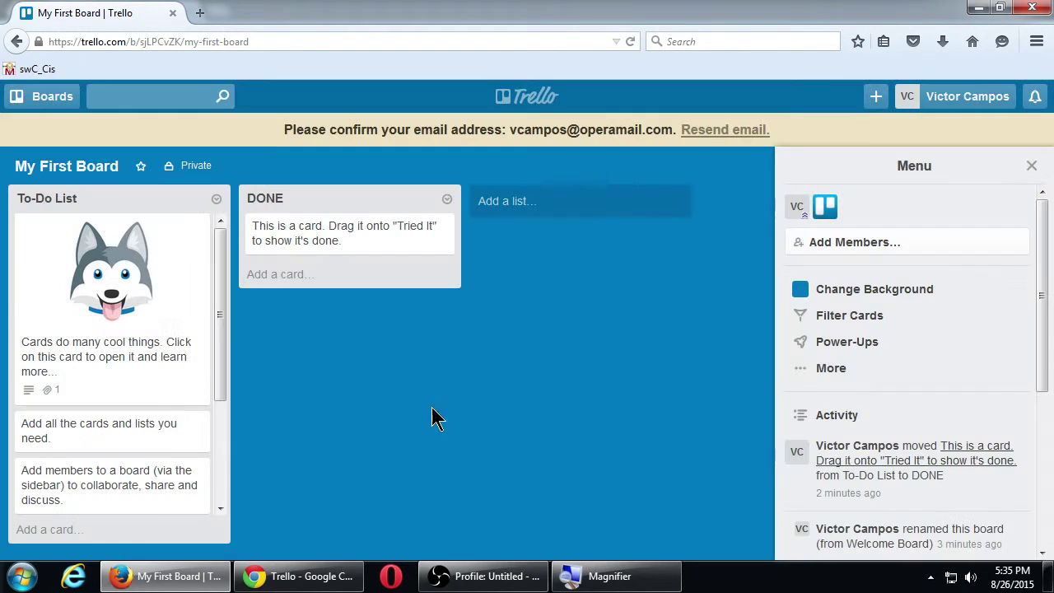
{"action": "left_click", "coordinate": [85, 440]}
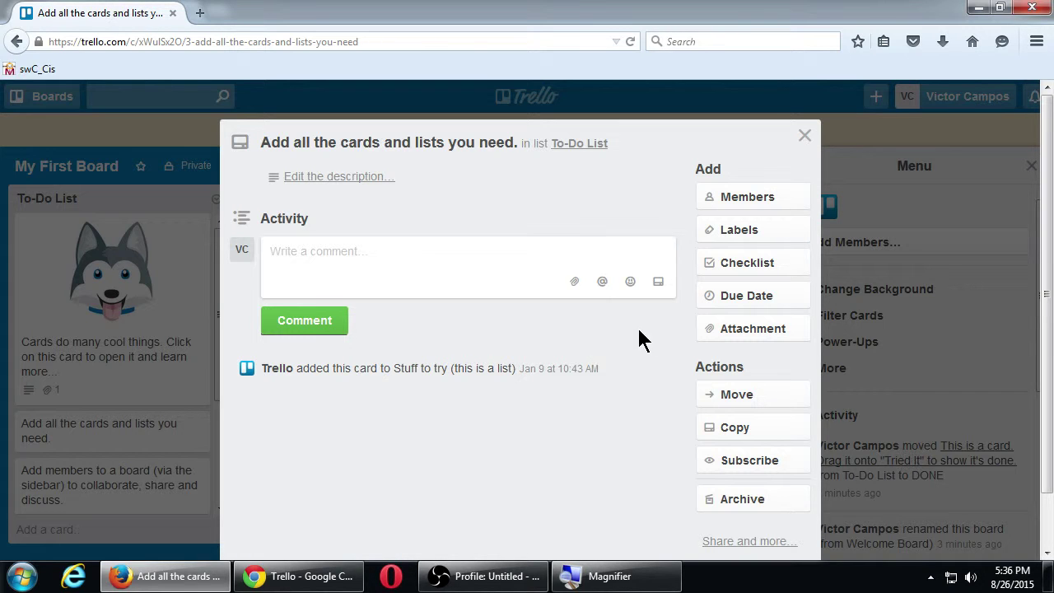
{"action": "left_click", "coordinate": [804, 136]}
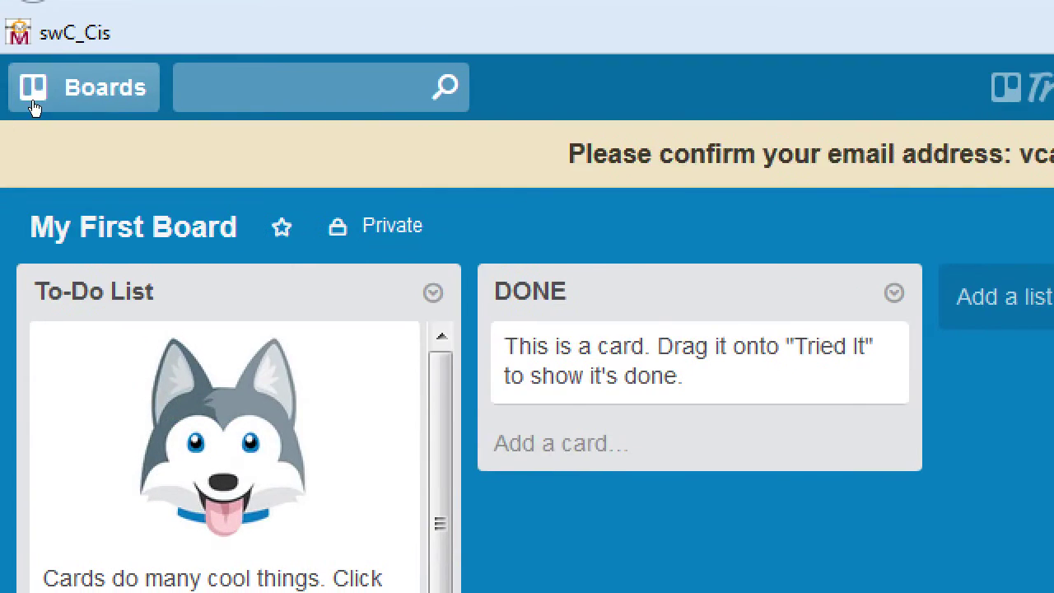
- Start a new board from the Boards list, titled 'August 26 Tasks'
{"action": "left_click", "coordinate": [47, 106]}
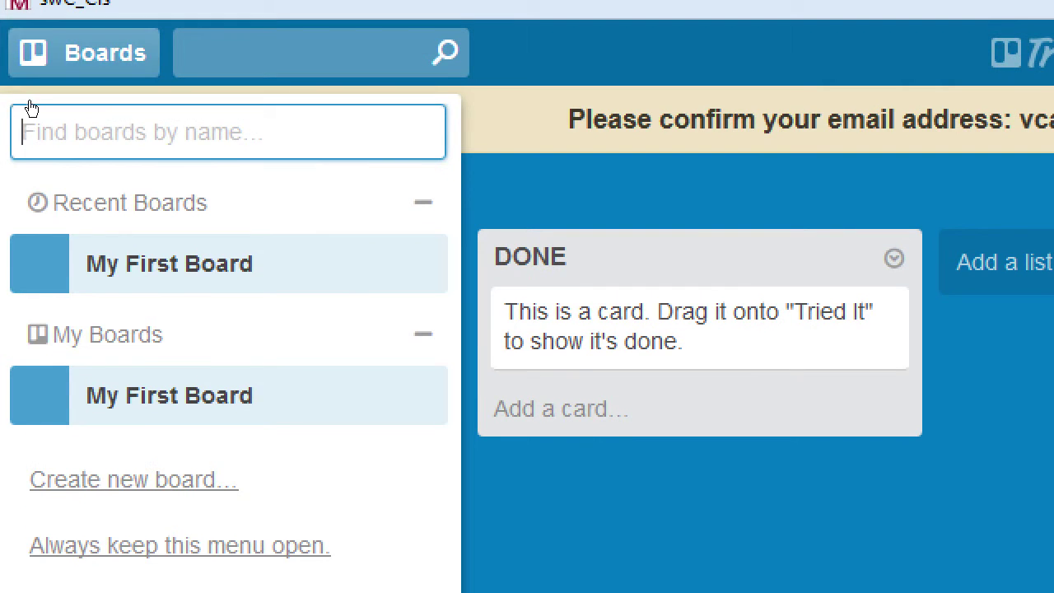
{"action": "left_click", "coordinate": [31, 41]}
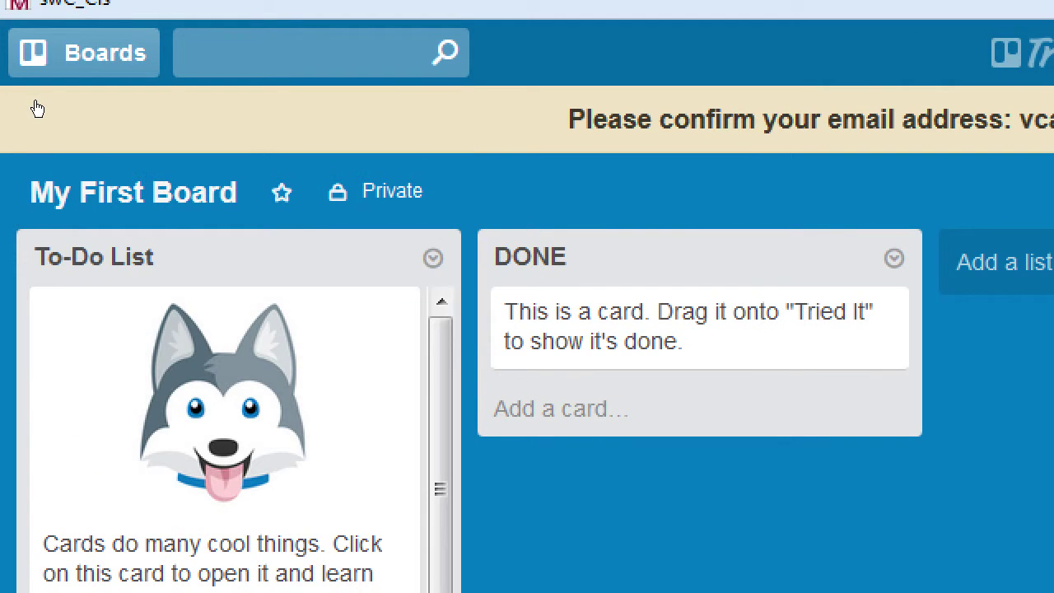
{"action": "key", "text": "b"}
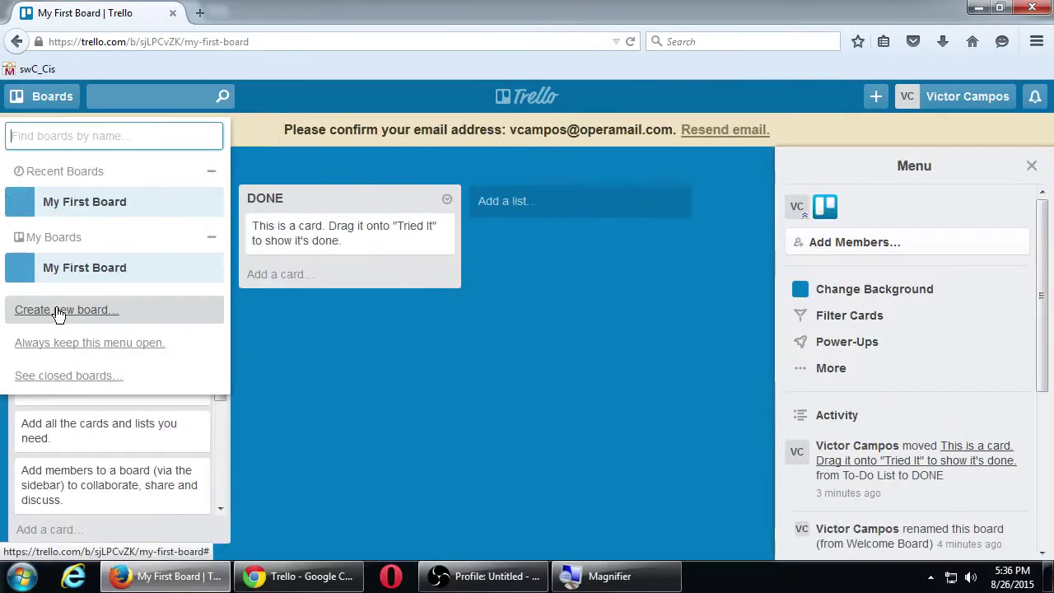
{"action": "left_click", "coordinate": [58, 310]}
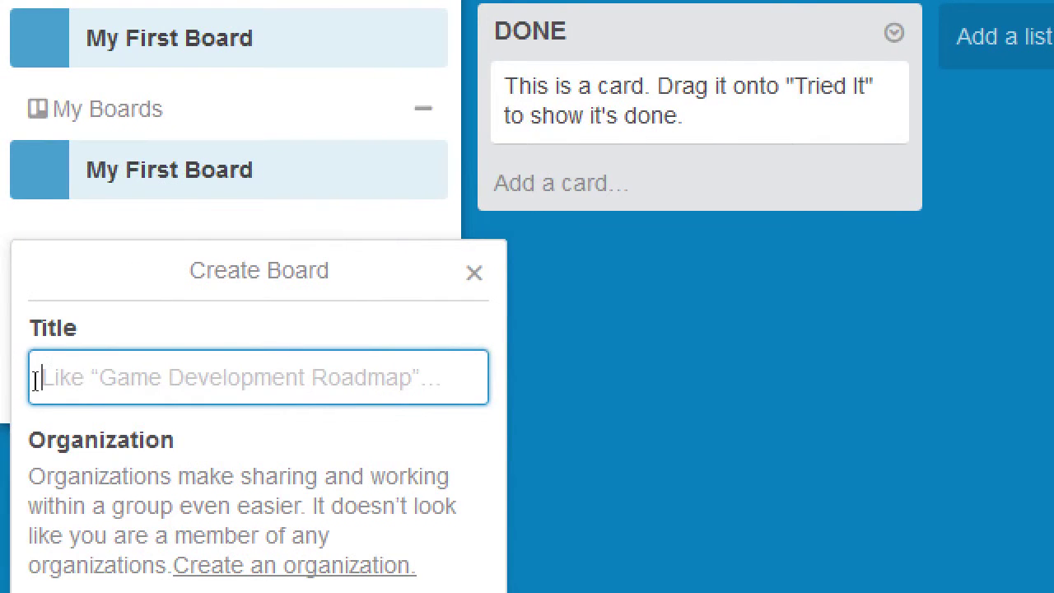
{"action": "type", "text": "August 26"}
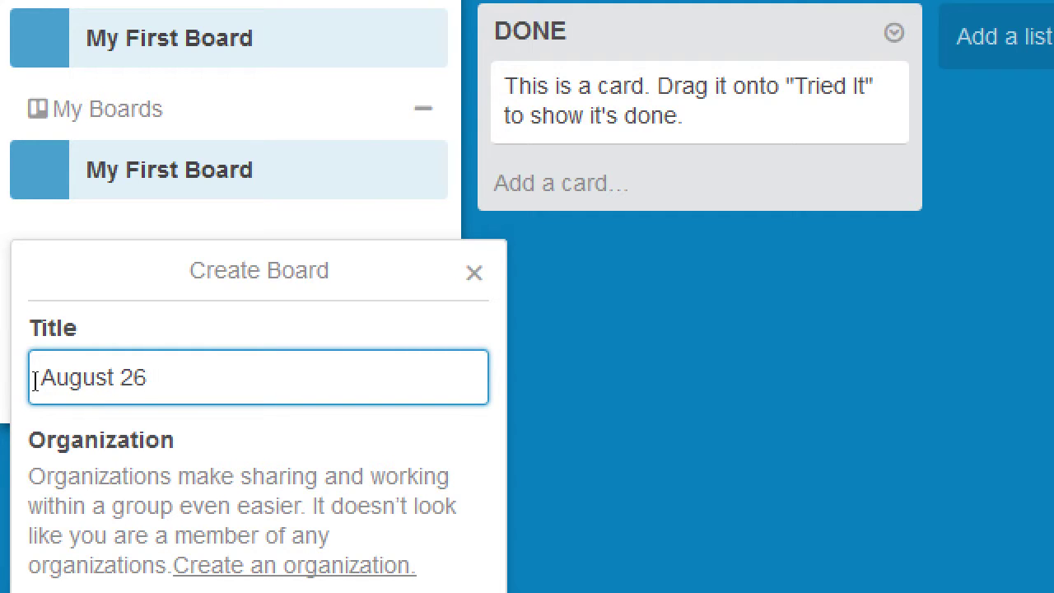
{"action": "type", "text": " Tasks"}
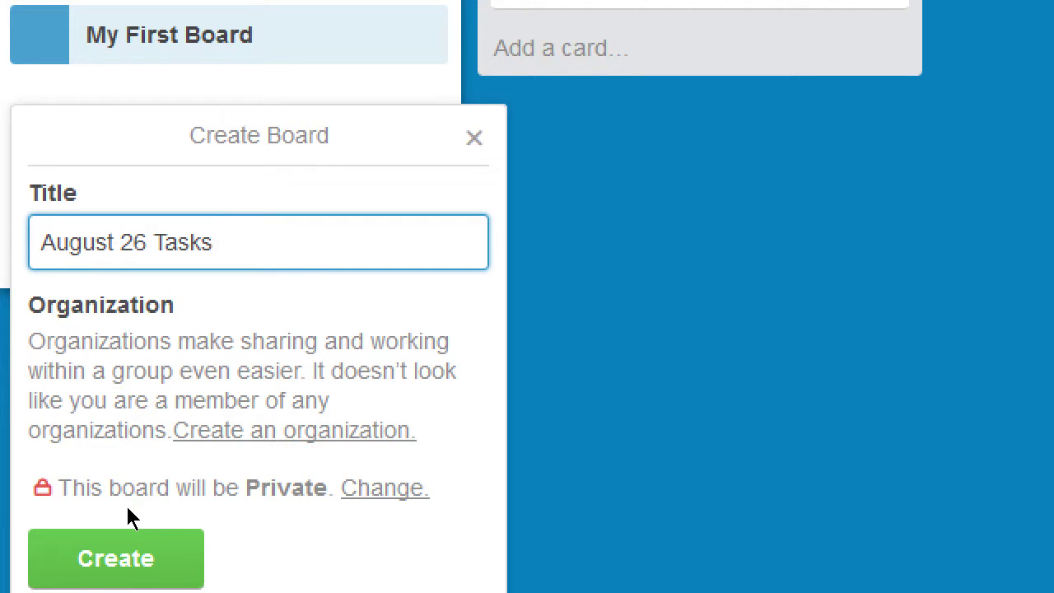
- Create the private 'August 26 Tasks' board and dismiss the empty new-list form
{"action": "left_click", "coordinate": [76, 531]}
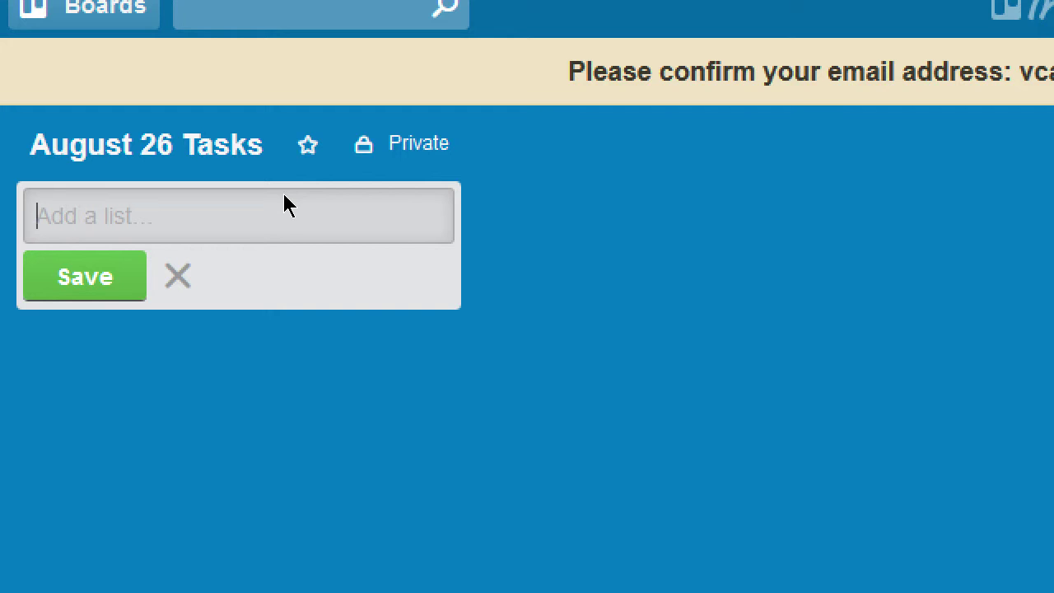
{"action": "key", "text": "Escape"}
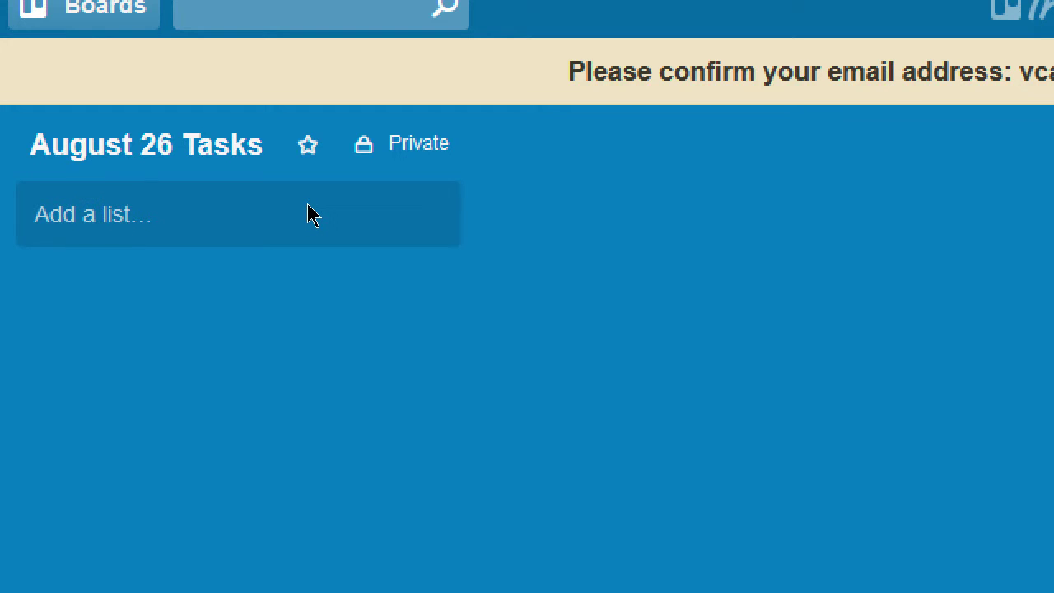
{"action": "left_click", "coordinate": [116, 221]}
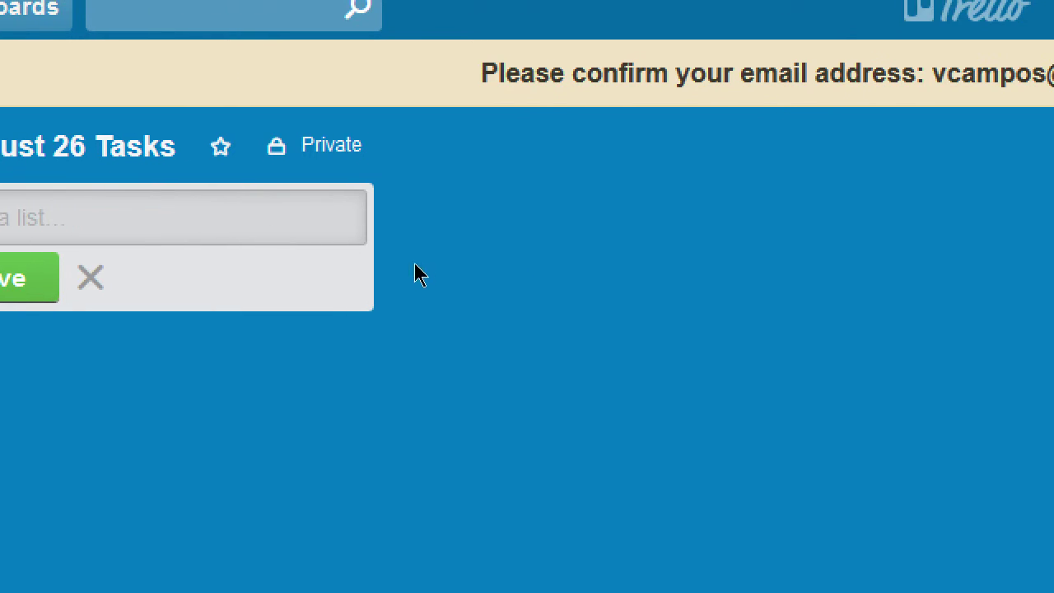
{"action": "left_click", "coordinate": [504, 271]}
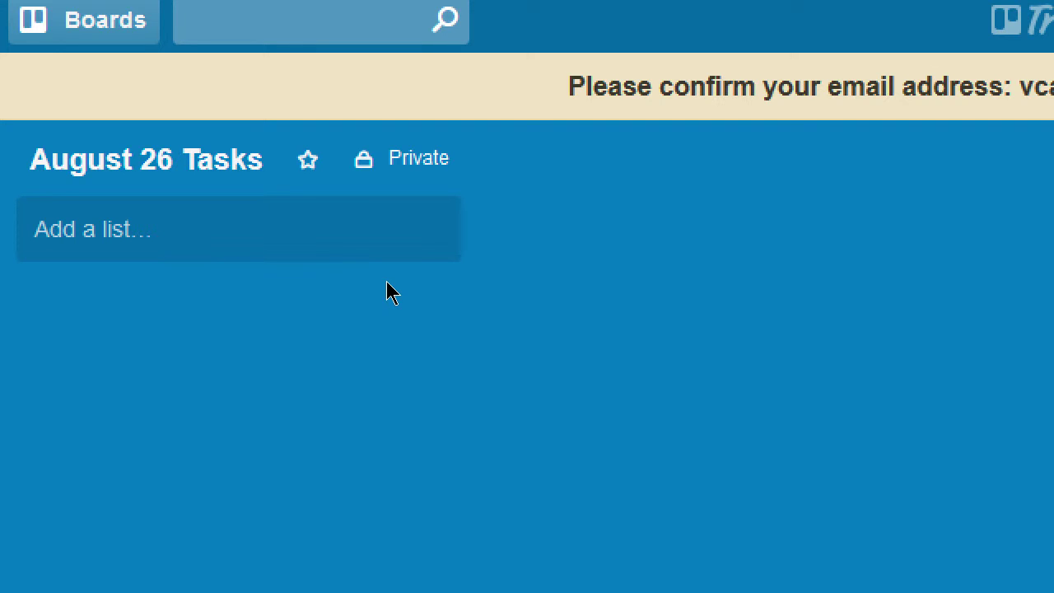
- Add the lists 'Trello' and 'Marketing Strategy' to the board
{"action": "left_click", "coordinate": [113, 231]}
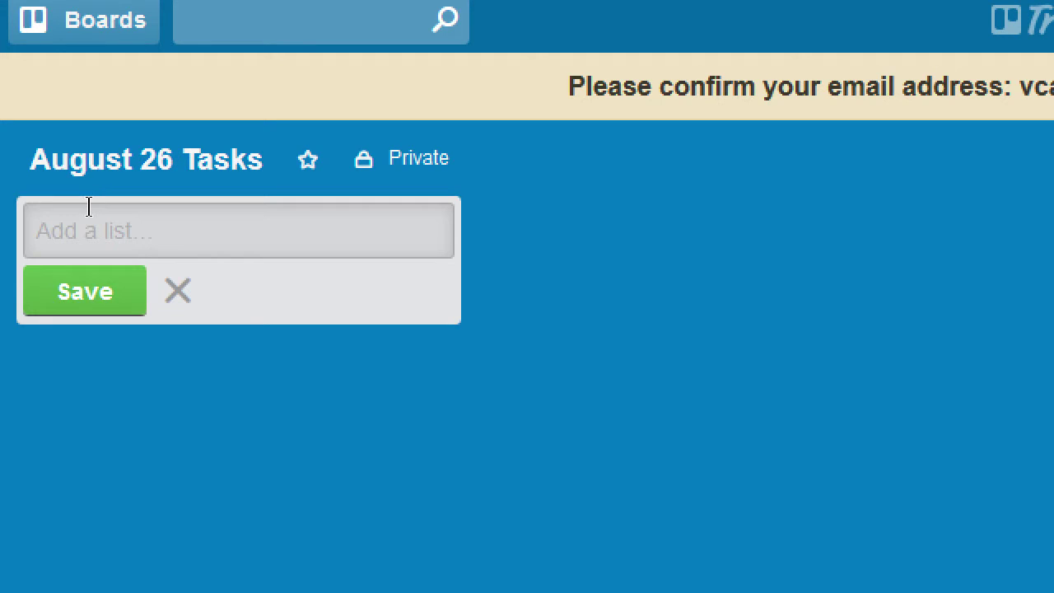
{"action": "type", "text": "Trel"}
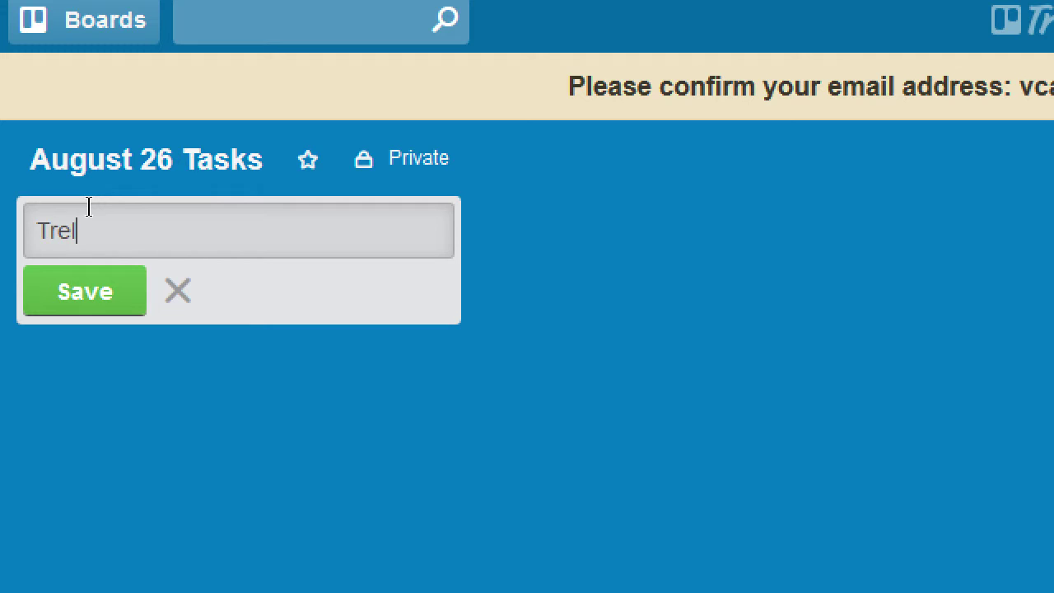
{"action": "type", "text": "lo"}
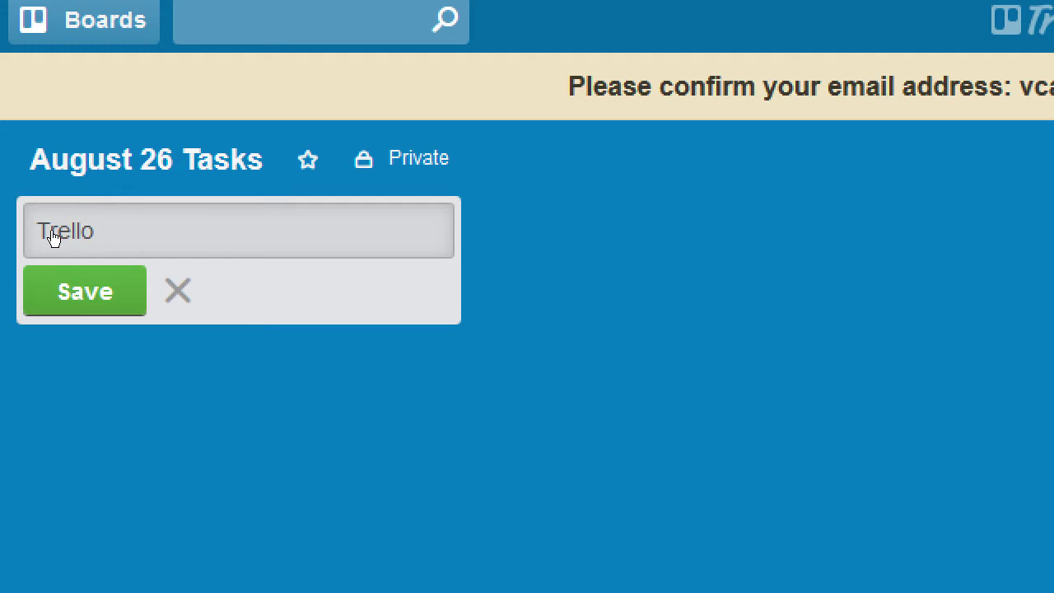
{"action": "key", "text": "Return"}
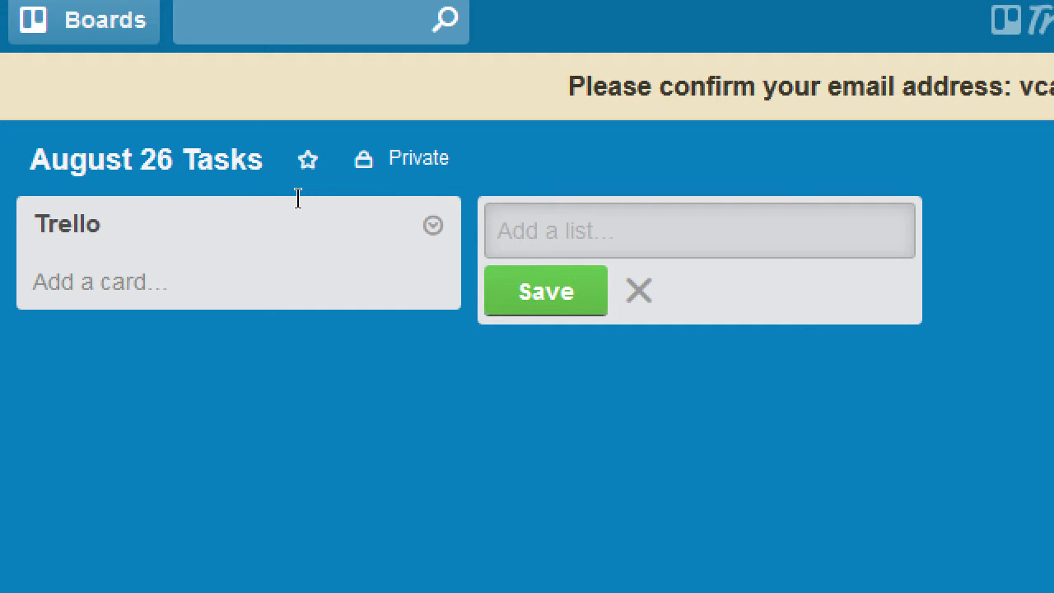
{"action": "type", "text": "Mark"}
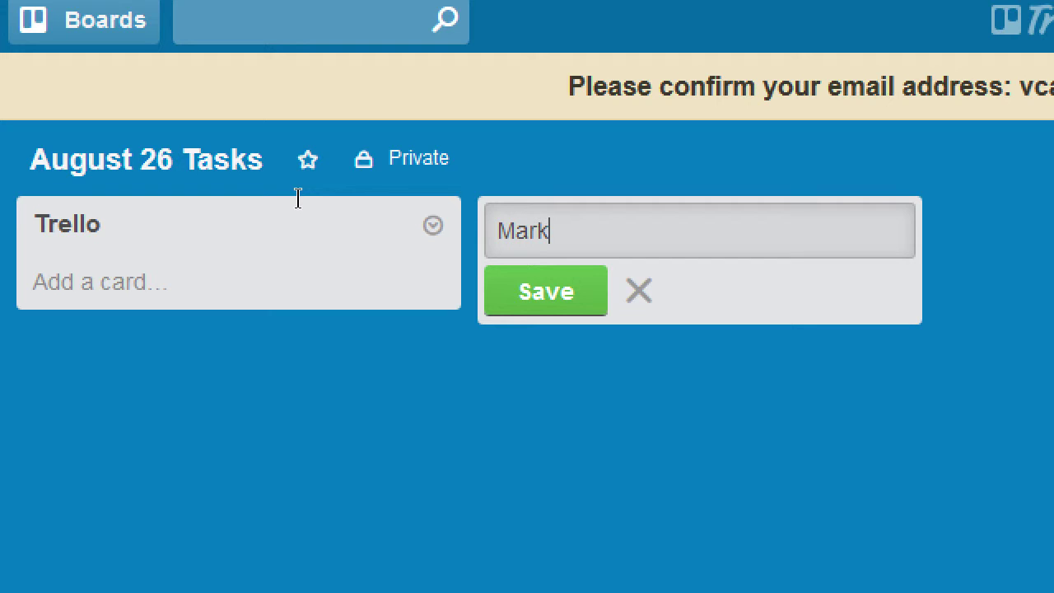
{"action": "type", "text": "eting St"}
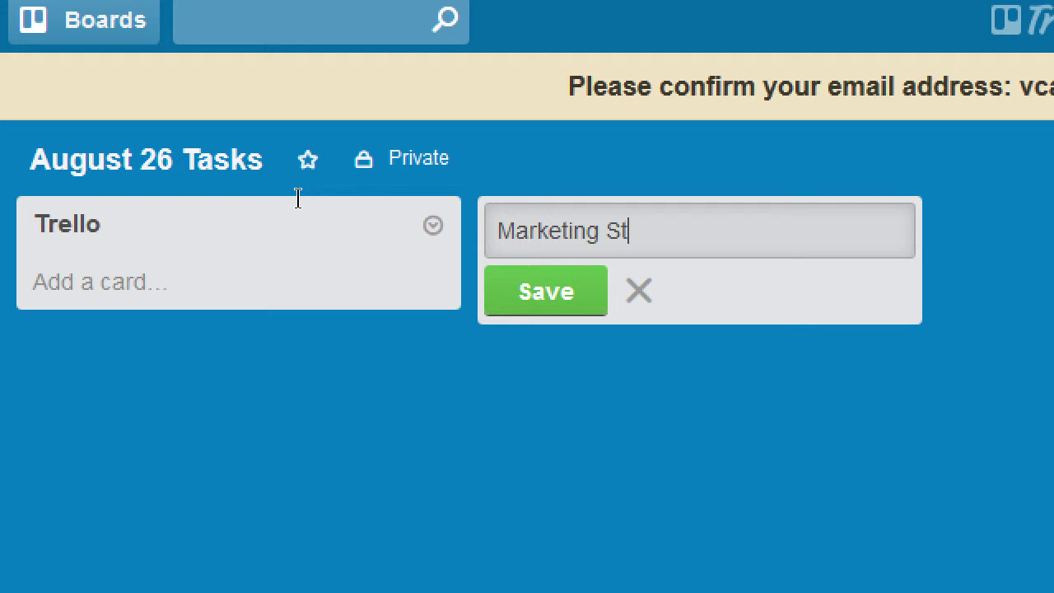
{"action": "type", "text": "rategy"}
{"action": "key", "text": "Return"}
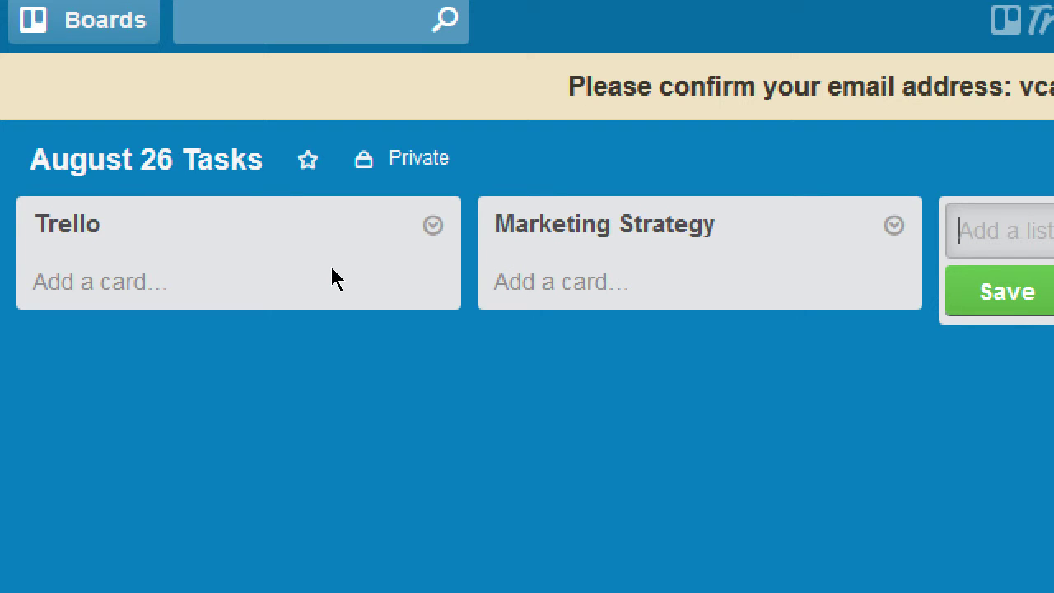
{"action": "key", "text": "Escape"}
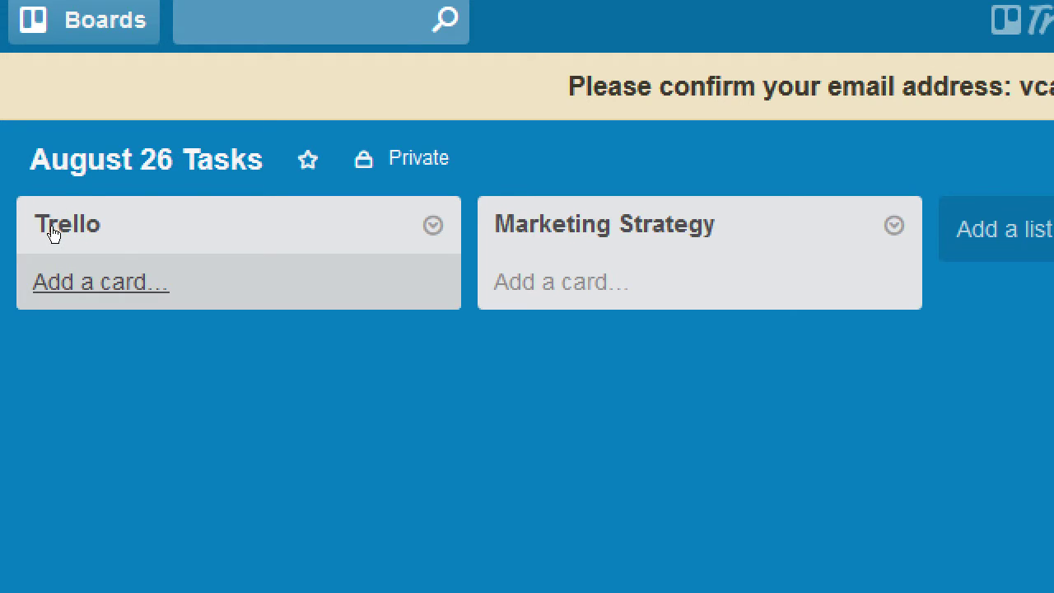
- Add cards 'What is Trello?', 'How to set up Trello?' and 'How to use Trello' to the Trello list
{"action": "left_click", "coordinate": [51, 233]}
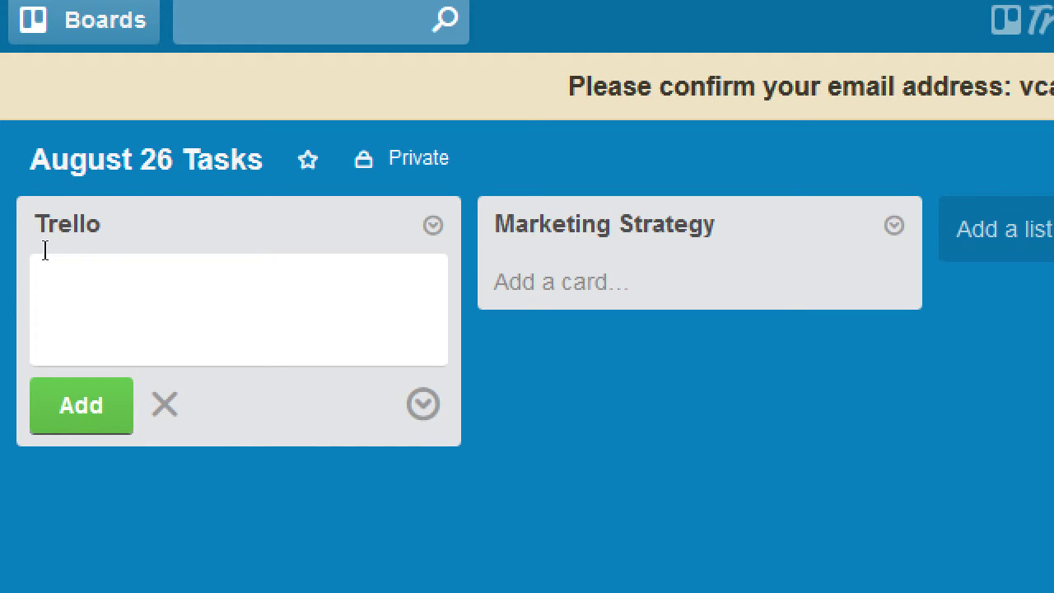
{"action": "type", "text": "What is"}
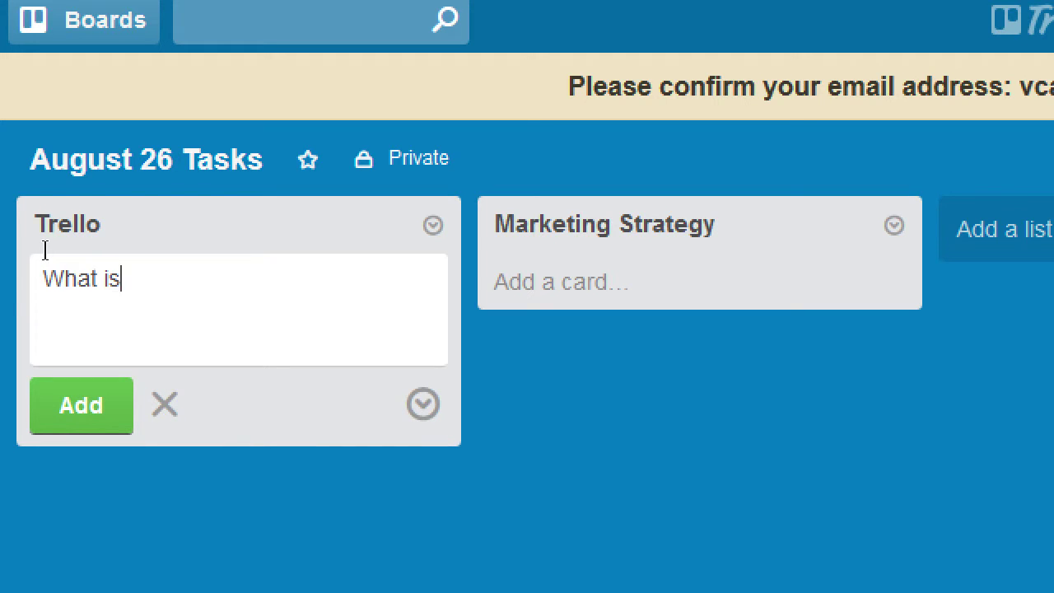
{"action": "type", "text": " Trello?"}
{"action": "key", "text": "Return"}
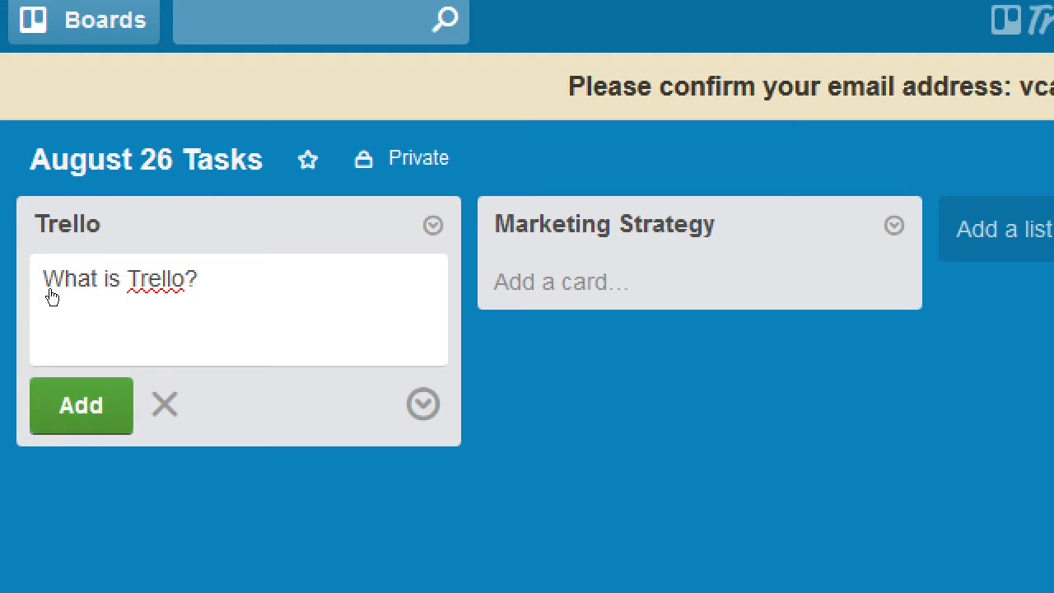
{"action": "type", "text": "How to"}
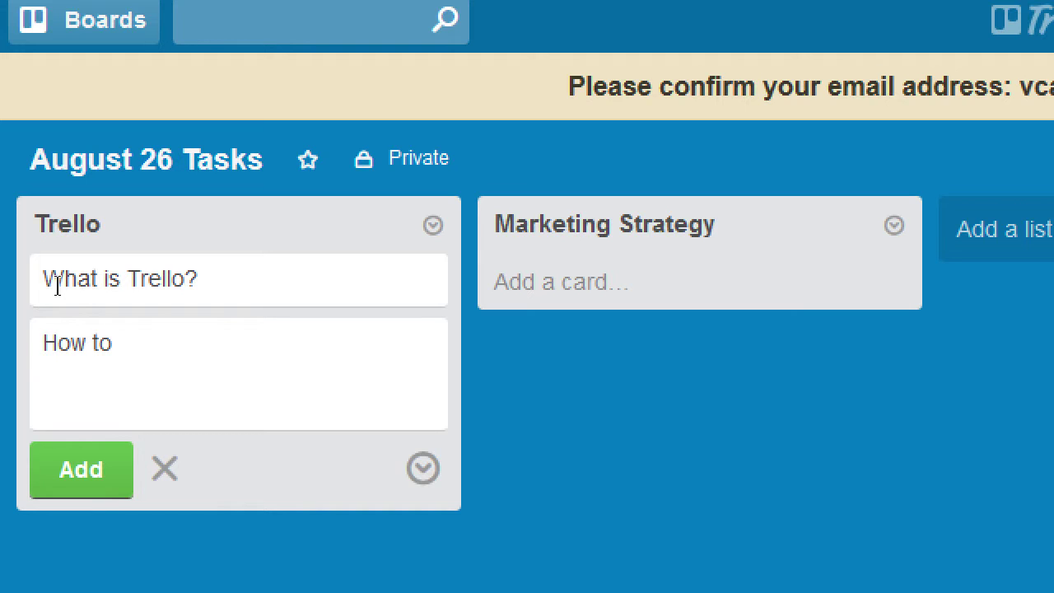
{"action": "type", "text": " set up Trello?"}
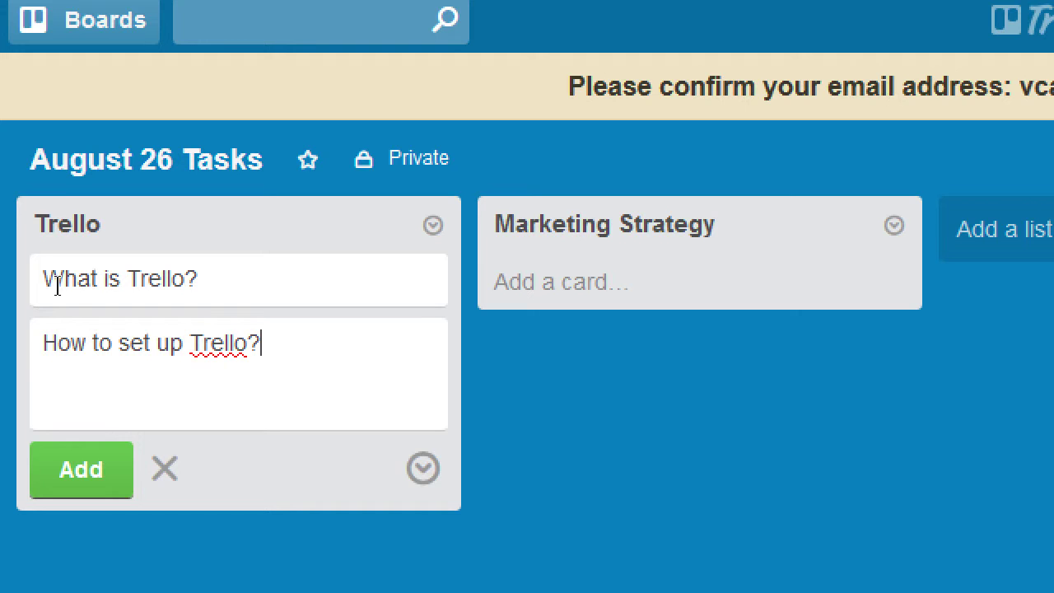
{"action": "key", "text": "Return"}
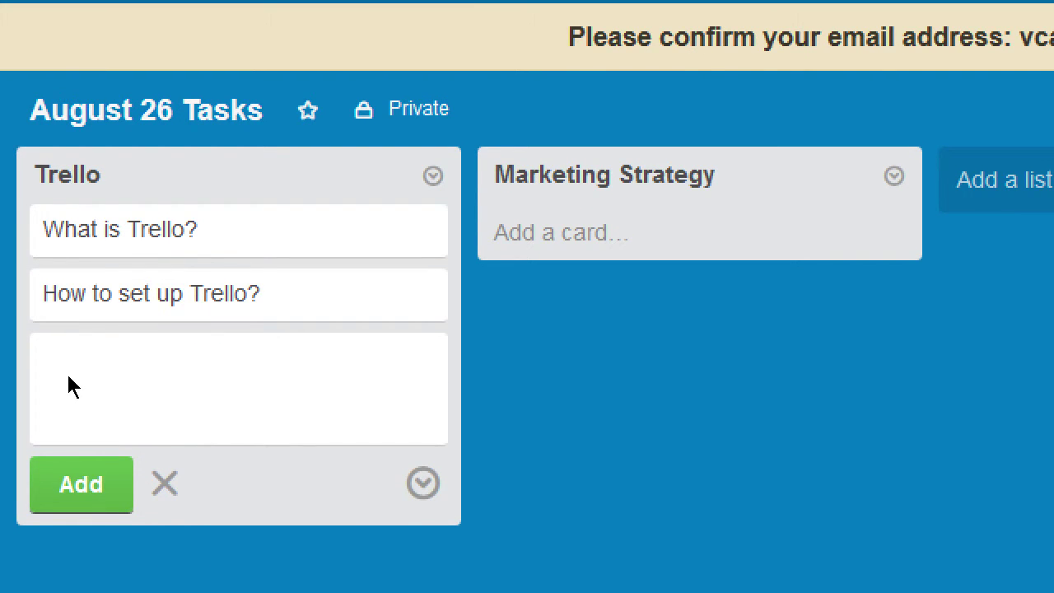
{"action": "type", "text": "Giw"}
{"action": "key", "text": "BackSpace"}
{"action": "key", "text": "BackSpace"}
{"action": "key", "text": "BackSpace"}
{"action": "key", "text": "BackSpace"}
{"action": "type", "text": "How to use"}
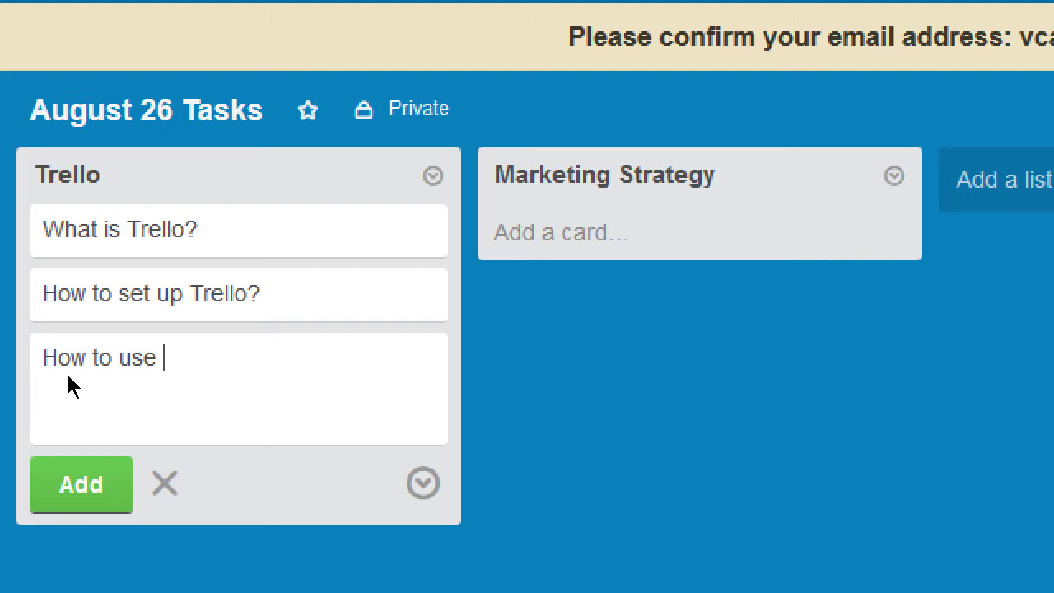
{"action": "type", "text": " Trello"}
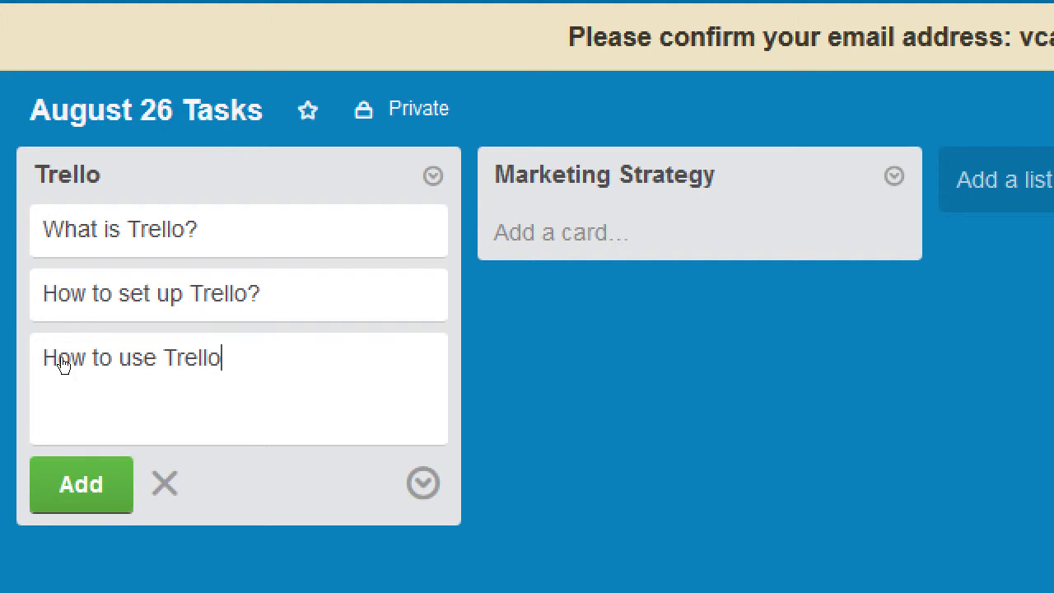
{"action": "key", "text": "Return"}
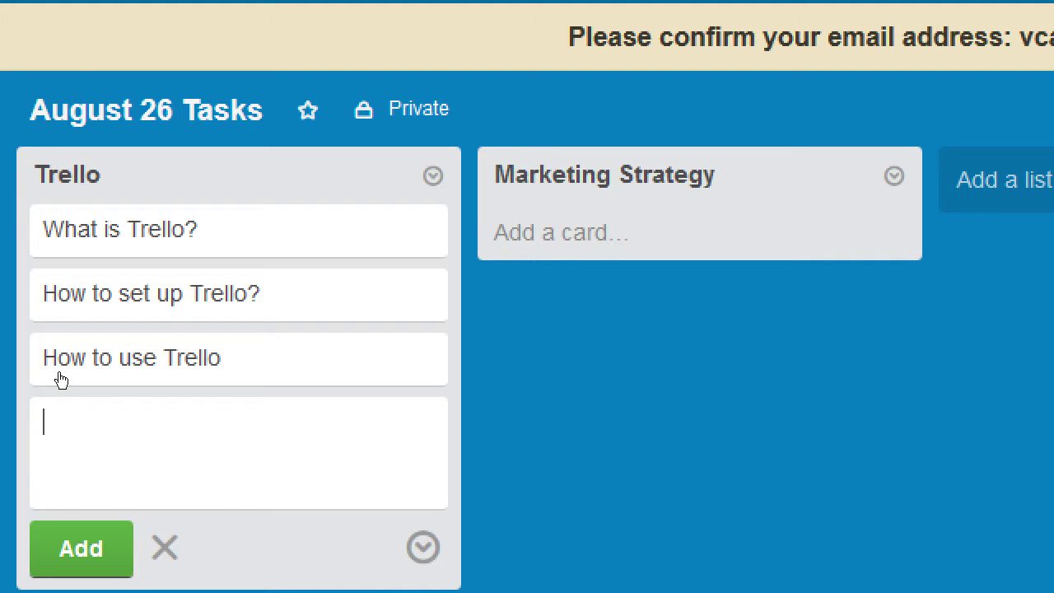
{"action": "scroll", "coordinate": [59, 382], "scroll_direction": "down", "scroll_amount": 1}
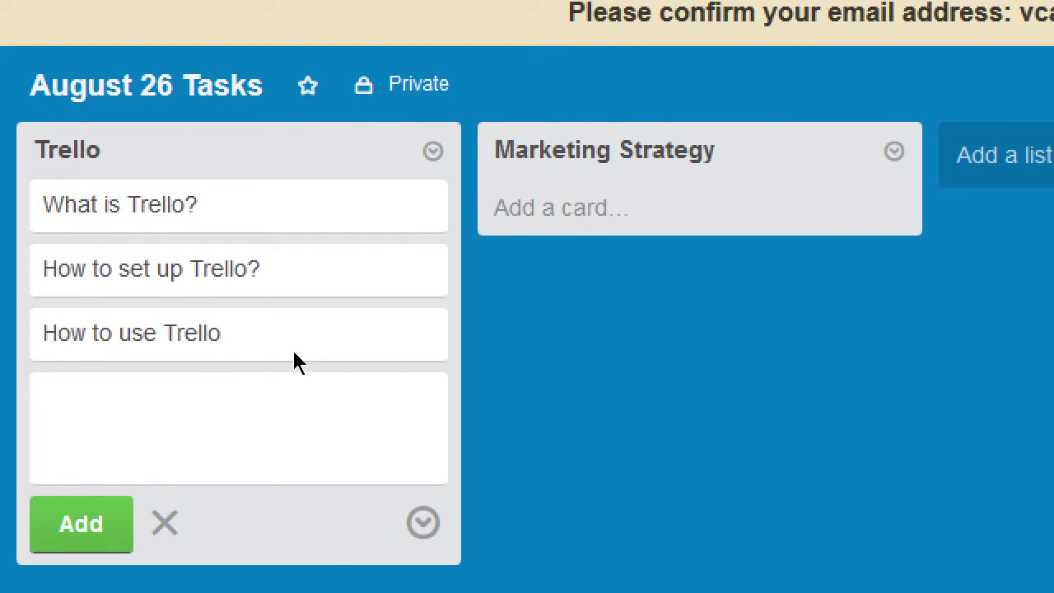
{"action": "key", "text": "Escape"}
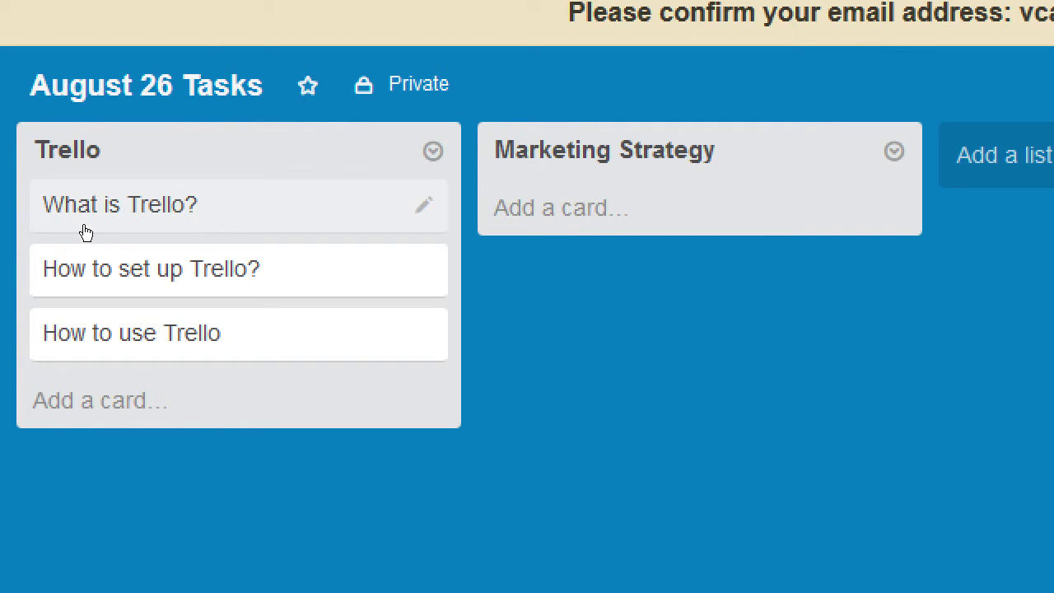
- Describe the What is Trello? card as 'Find out what the Trello website and App is for.'
{"action": "left_click", "coordinate": [86, 233]}
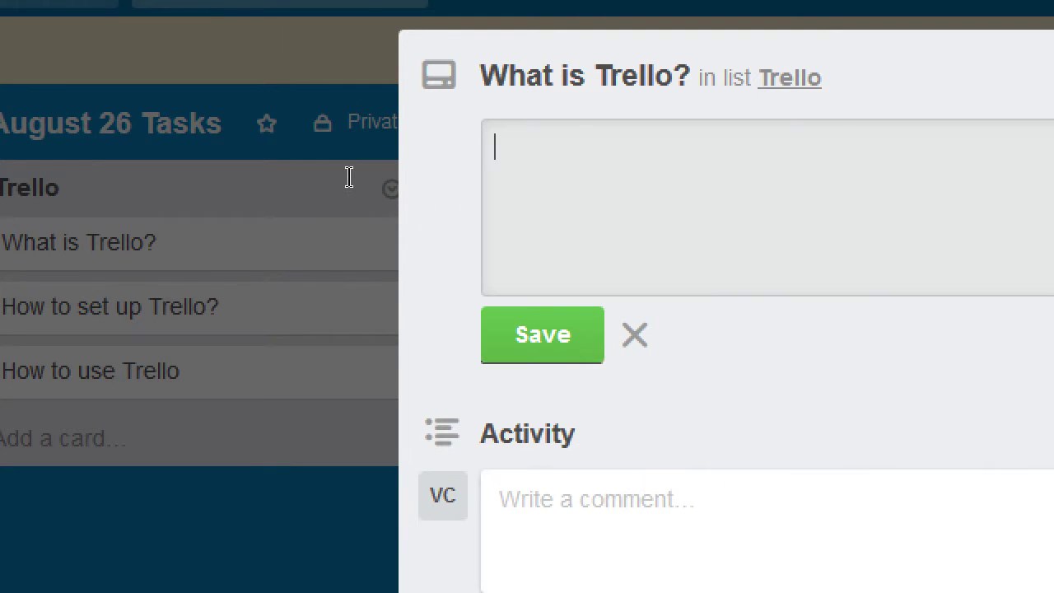
{"action": "type", "text": "Find out"}
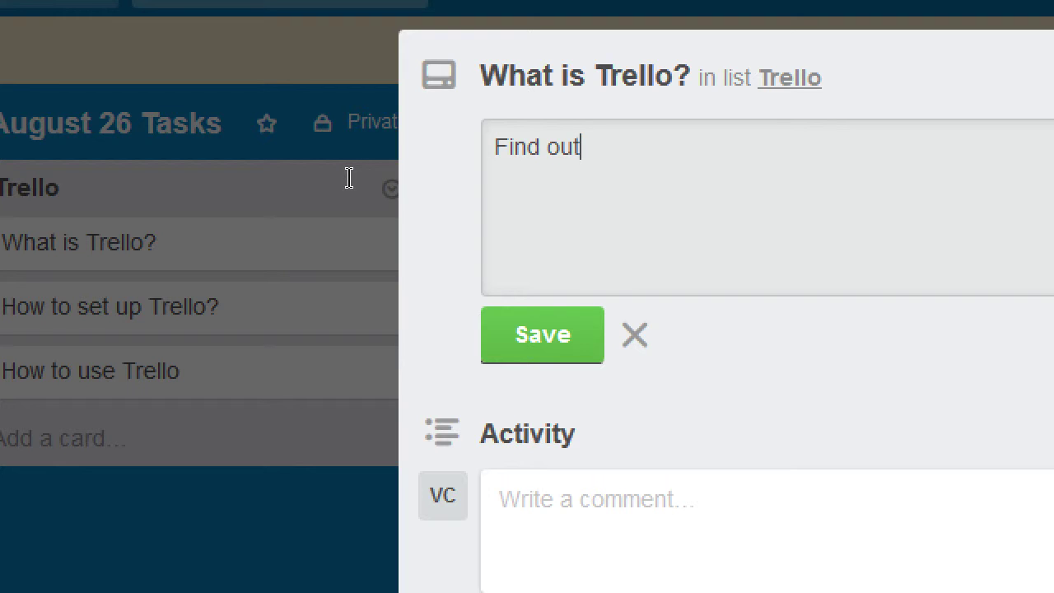
{"action": "type", "text": " what the T"}
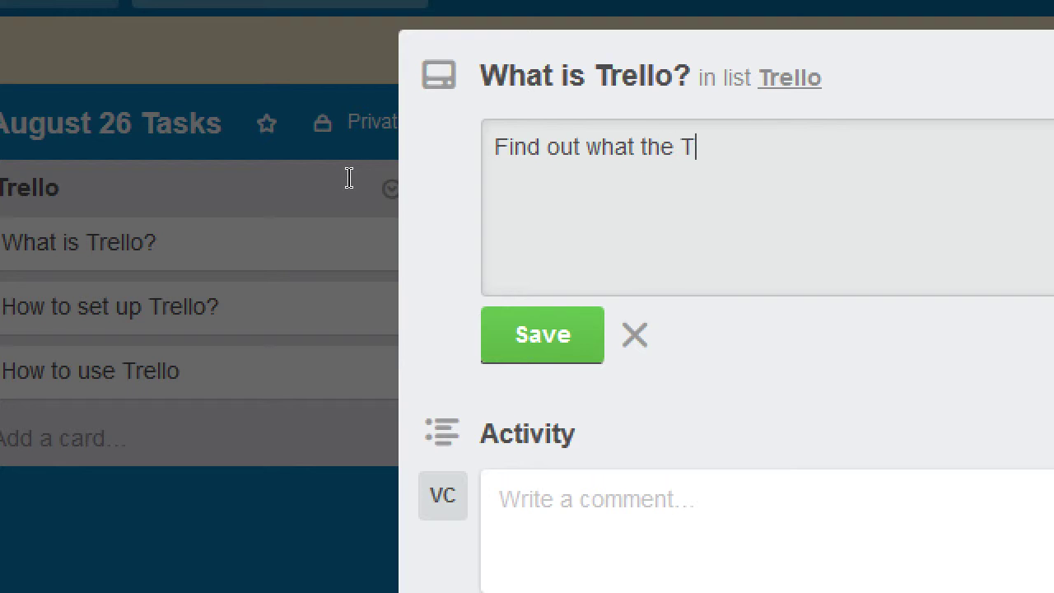
{"action": "type", "text": "rello web site"}
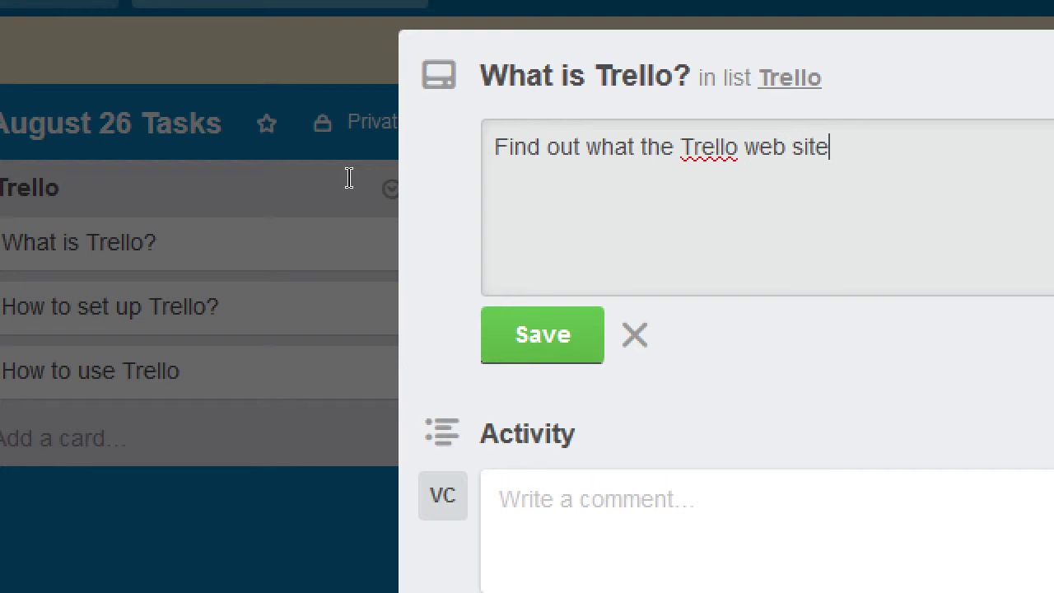
{"action": "key", "text": "BackSpace"}
{"action": "key", "text": "BackSpace"}
{"action": "key", "text": "BackSpace"}
{"action": "key", "text": "BackSpace"}
{"action": "key", "text": "BackSpace"}
{"action": "type", "text": "site and "}
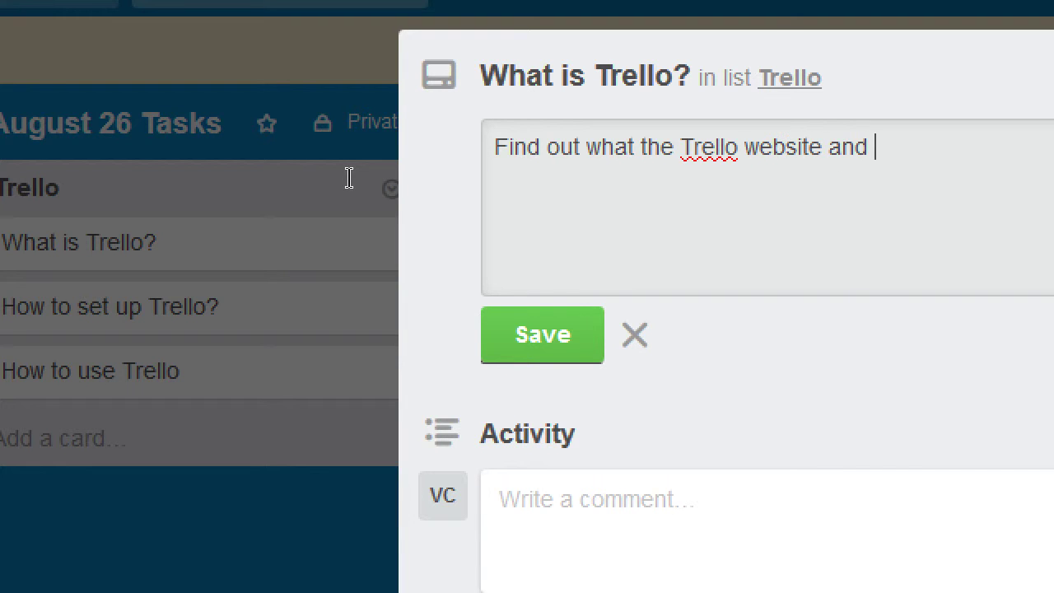
{"action": "type", "text": "App is for."}
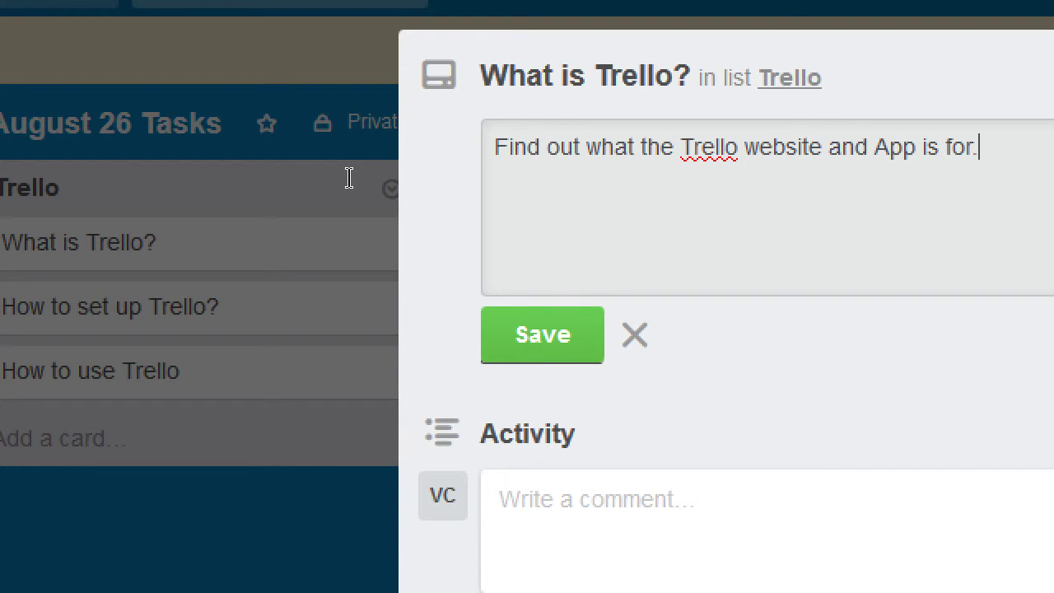
{"action": "key", "text": "ctrl+Return"}
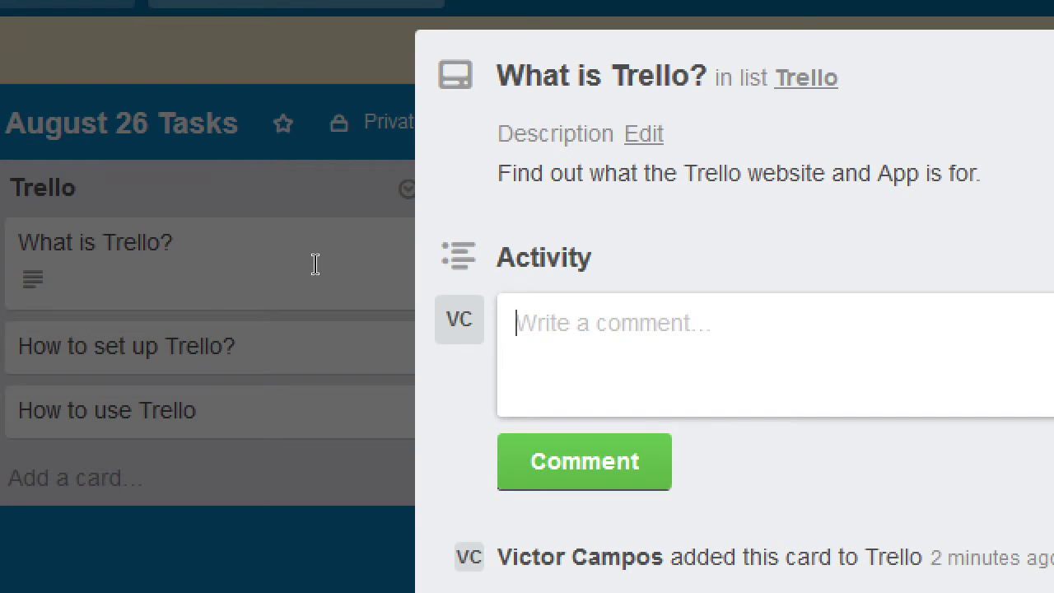
- Replace the started comment with 'Keep control of your tasks' and 'Keep connected to all your social networks' and post it
{"action": "type", "text": "It's"}
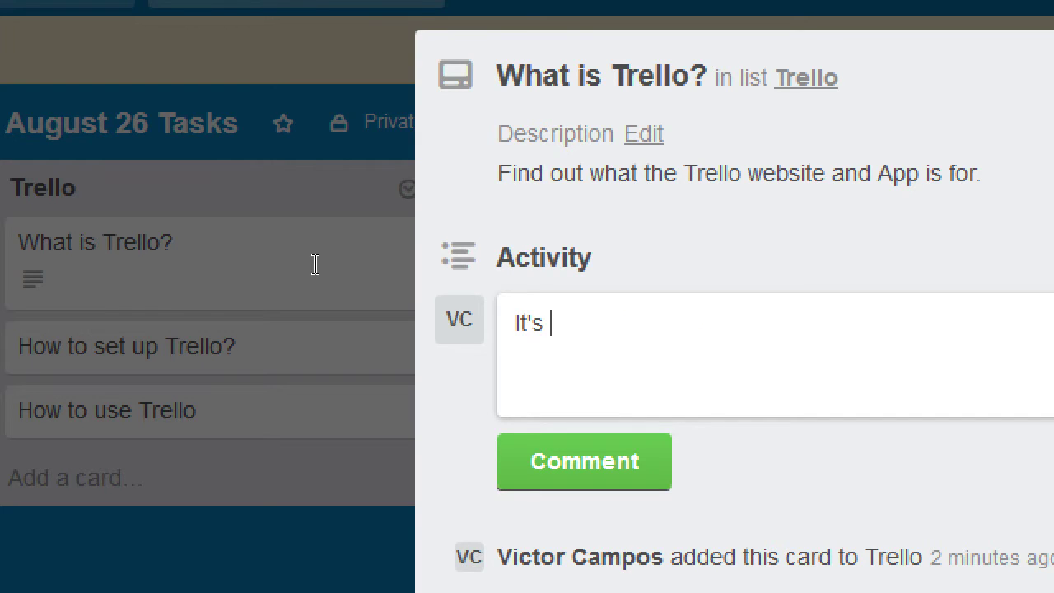
{"action": "key", "text": "ctrl+a"}
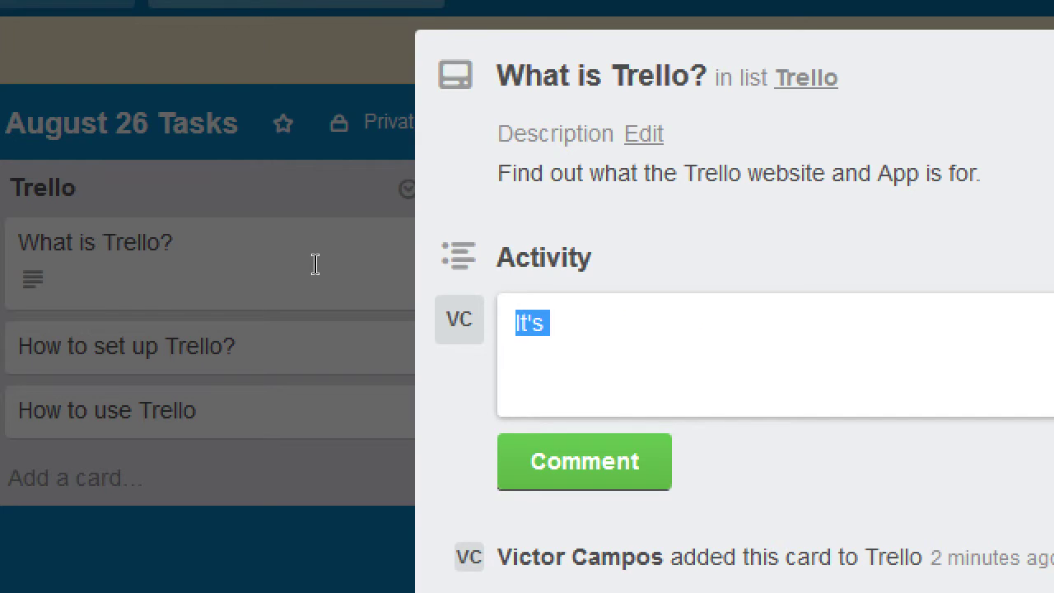
{"action": "type", "text": "Kee"}
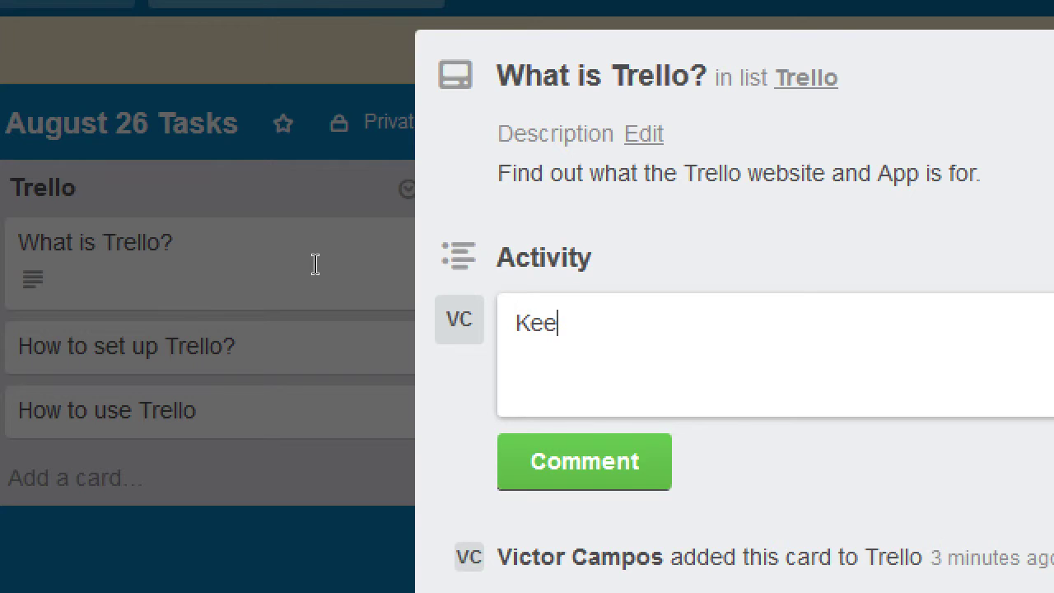
{"action": "type", "text": "p control"}
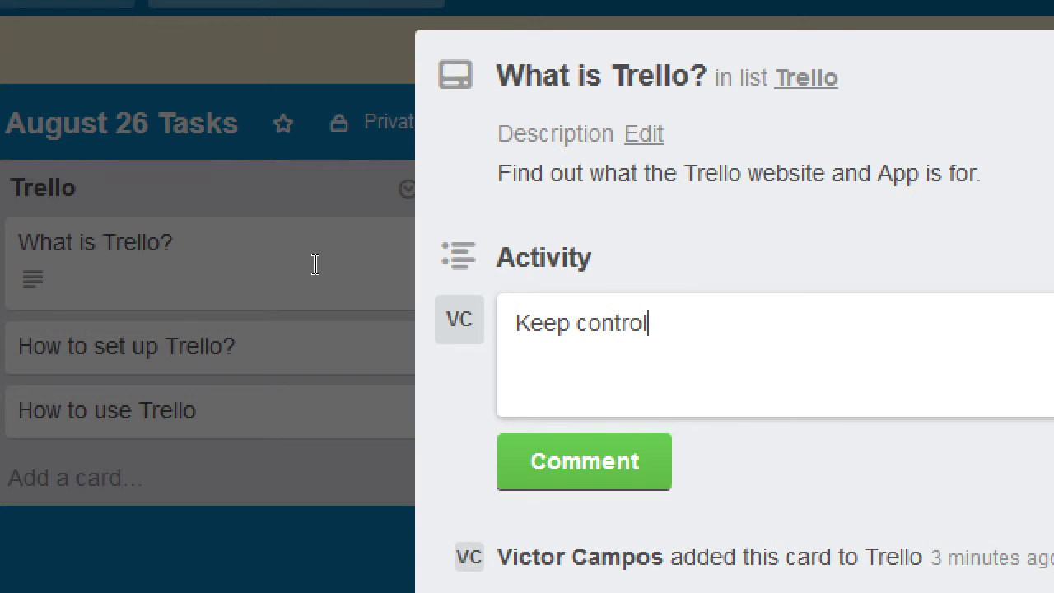
{"action": "type", "text": " of your tasks"}
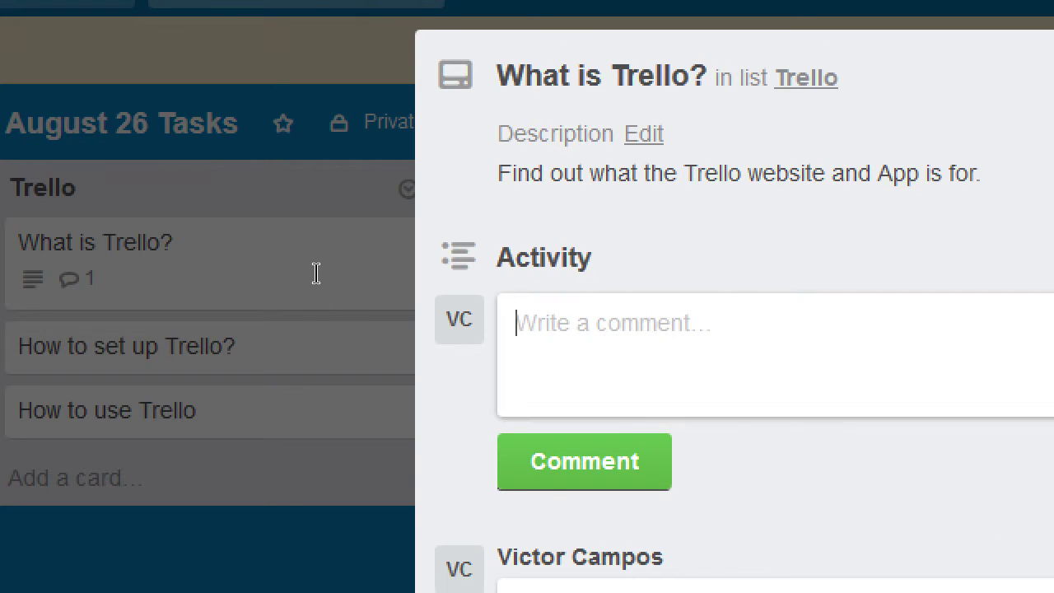
{"action": "type", "text": "Keep connec"}
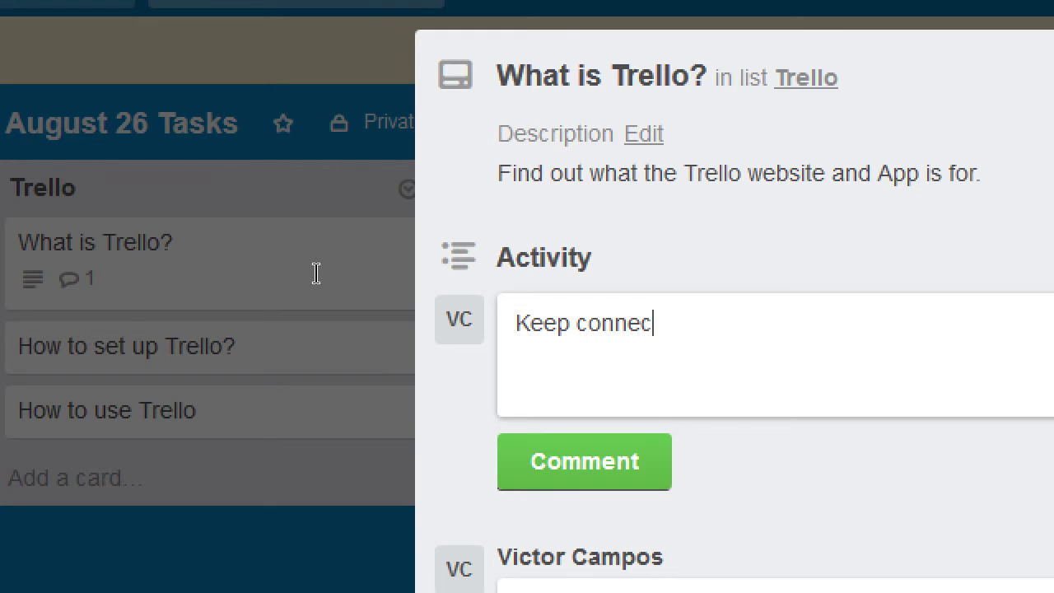
{"action": "type", "text": "ted to a"}
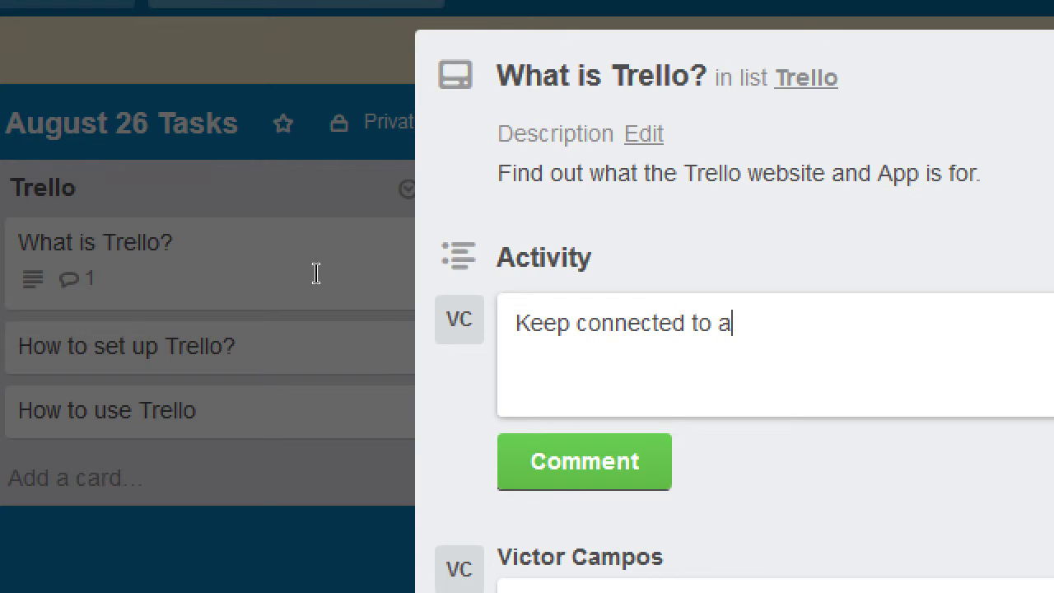
{"action": "type", "text": "ll your social n"}
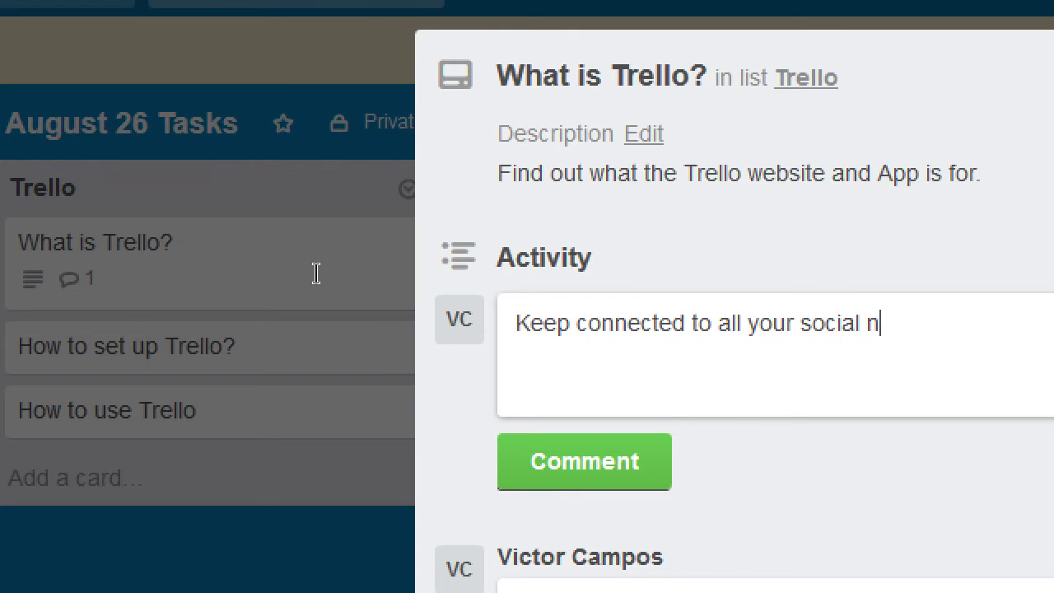
{"action": "type", "text": "etworks"}
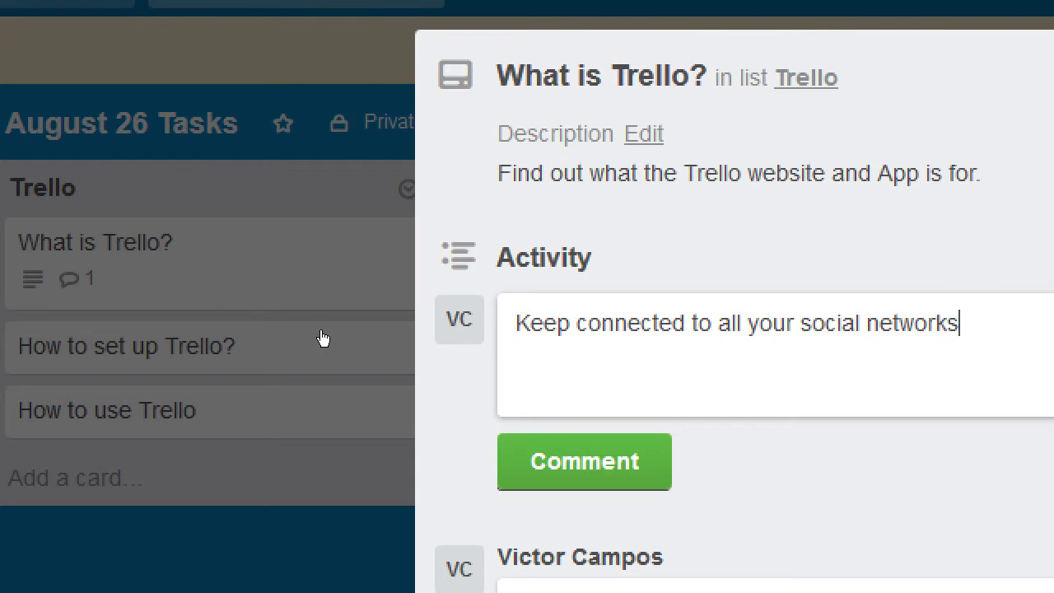
{"action": "key", "text": "Return"}
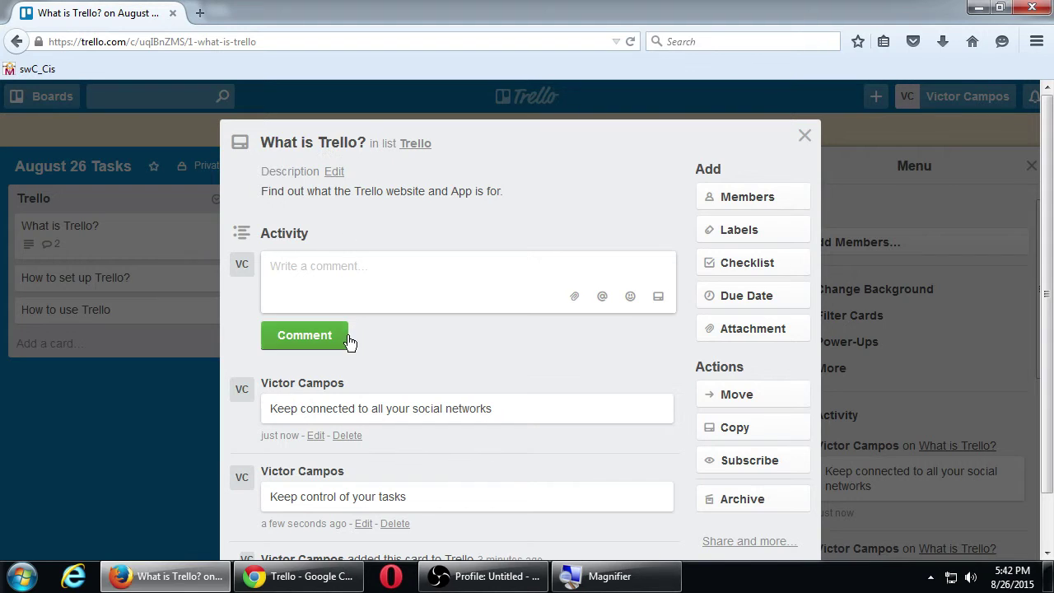
- View the Attach From options for the card comment, then dismiss them
{"action": "scroll", "coordinate": [358, 353], "scroll_direction": "down", "scroll_amount": 2}
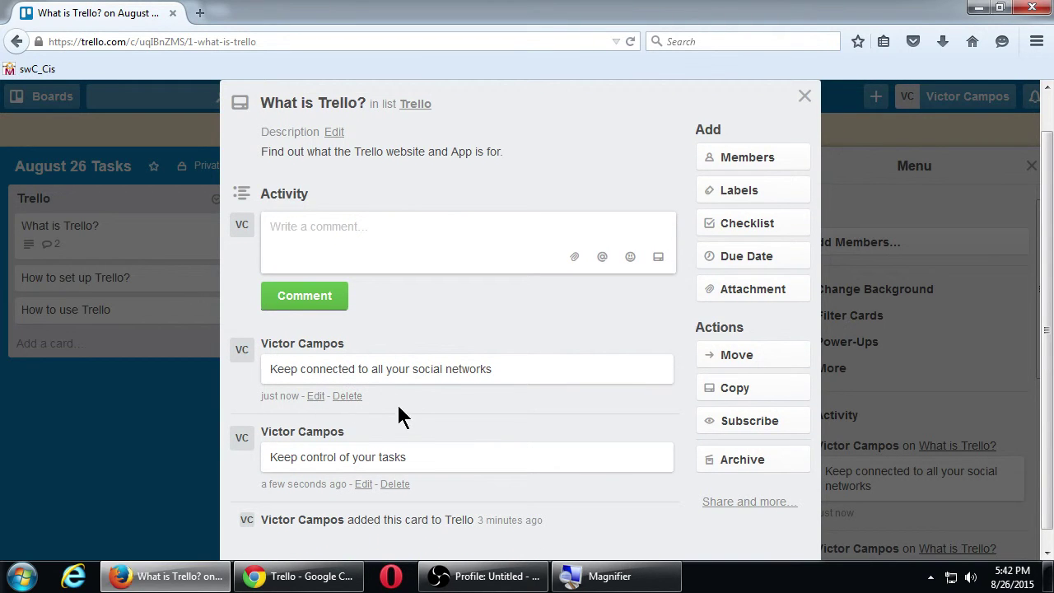
{"action": "scroll", "coordinate": [428, 389], "scroll_direction": "down", "scroll_amount": 1}
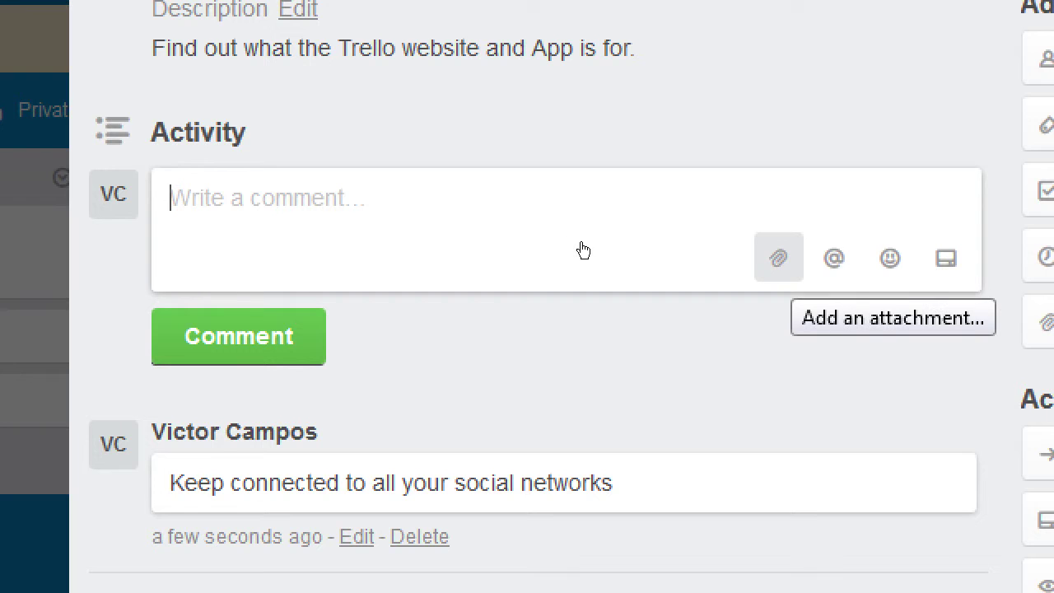
{"action": "left_click", "coordinate": [778, 258]}
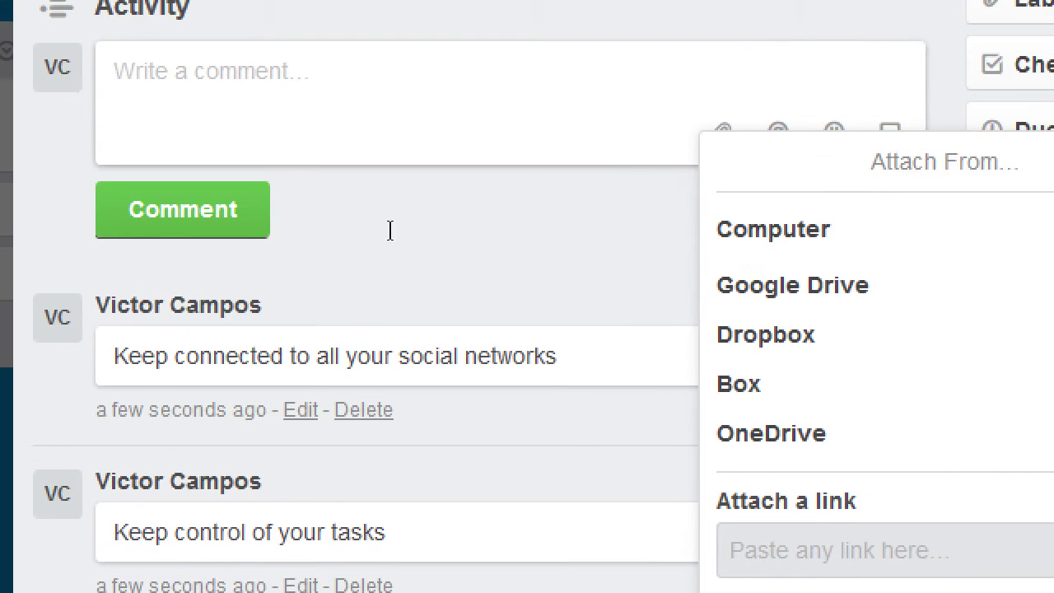
{"action": "left_click", "coordinate": [638, 325]}
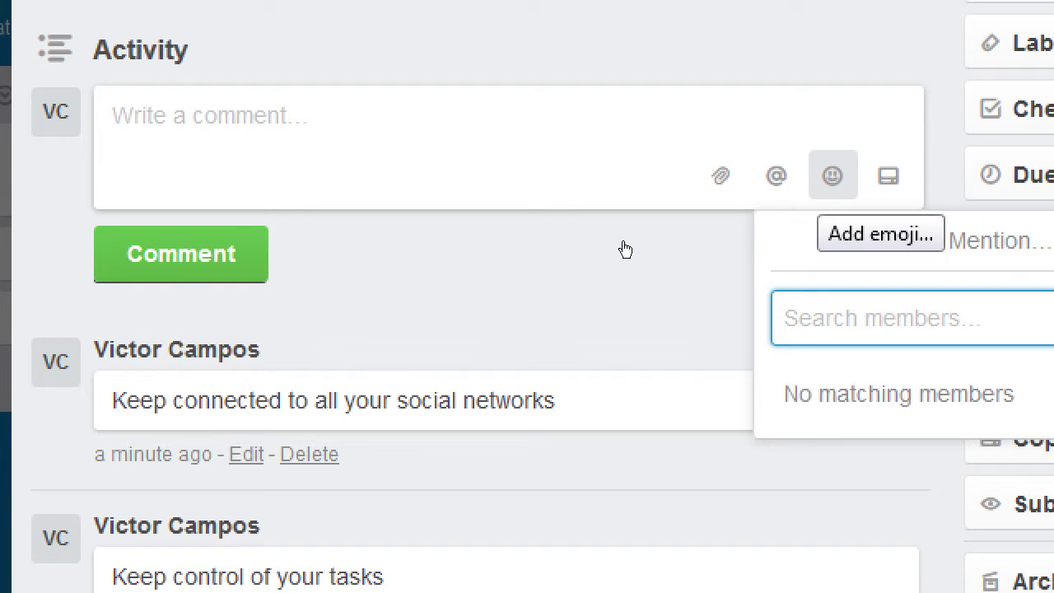
- Post a 👍 comment on What is Trello? and edit it to read 'Trello is 👍'
{"action": "left_click", "coordinate": [832, 175]}
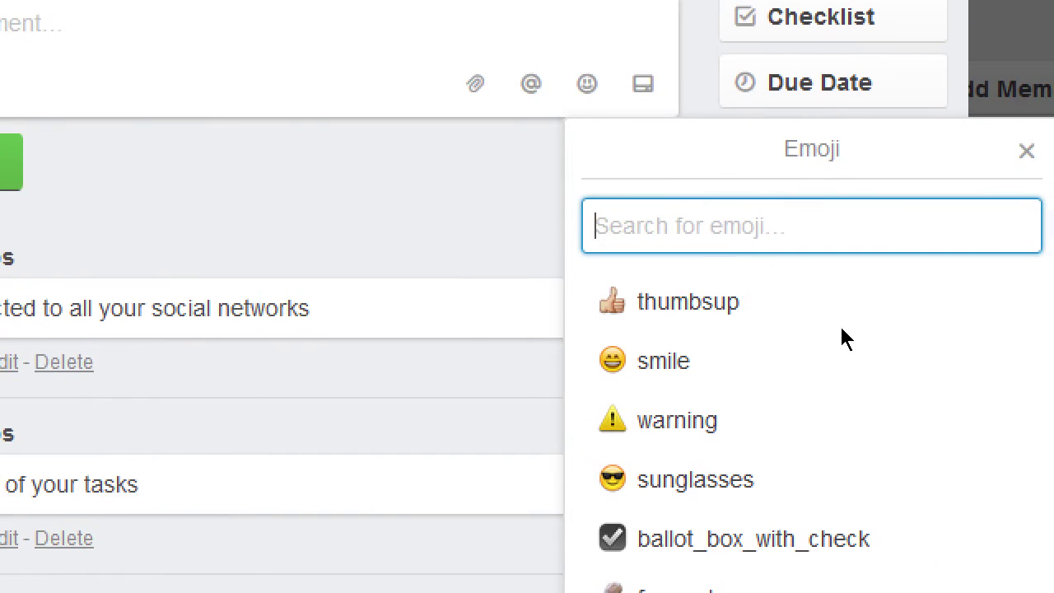
{"action": "key", "text": "Return"}
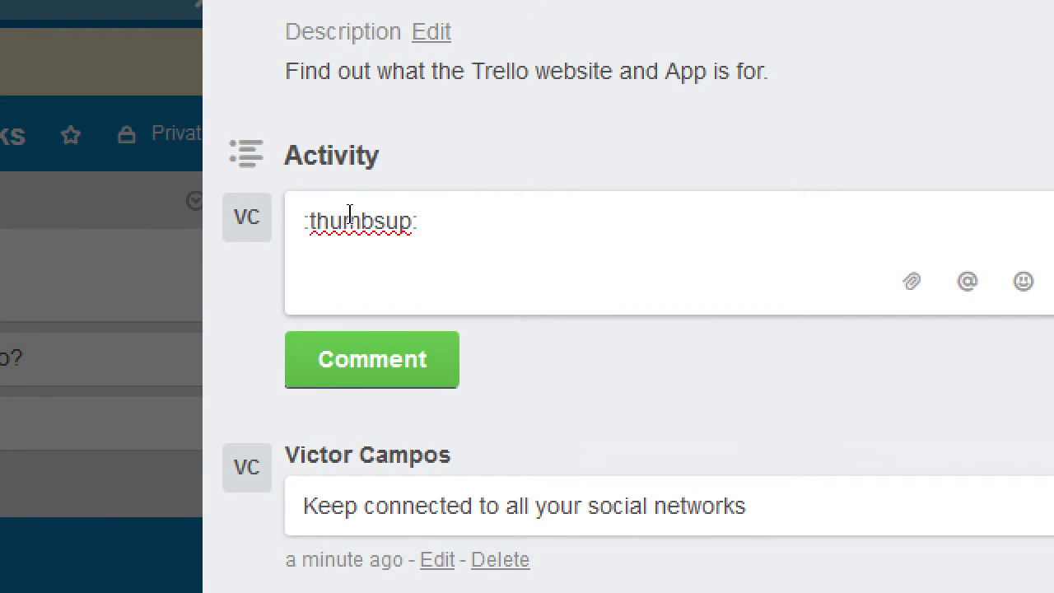
{"action": "left_click", "coordinate": [307, 374]}
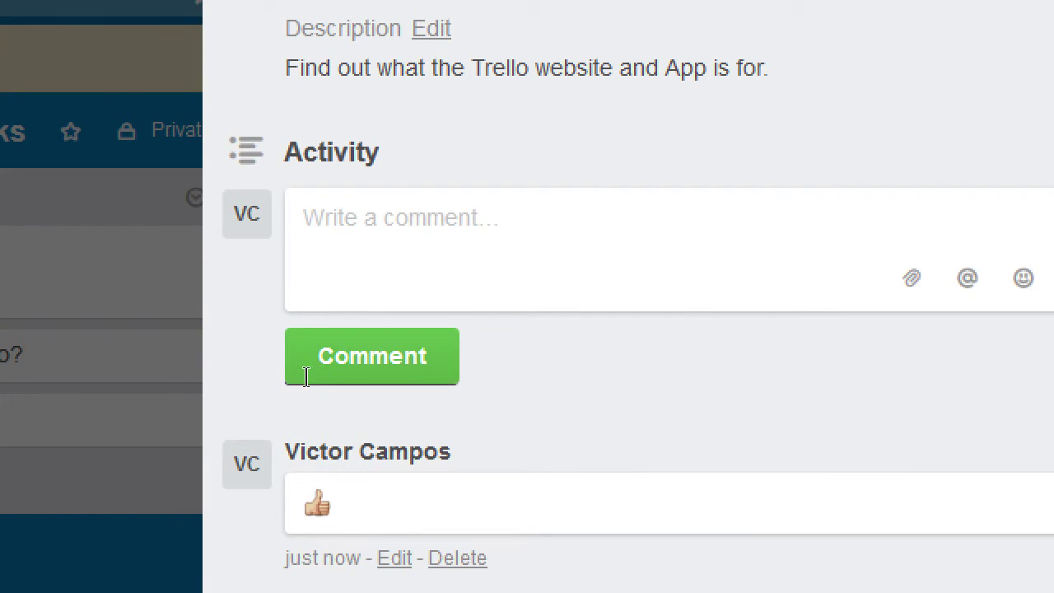
{"action": "key", "text": "Up"}
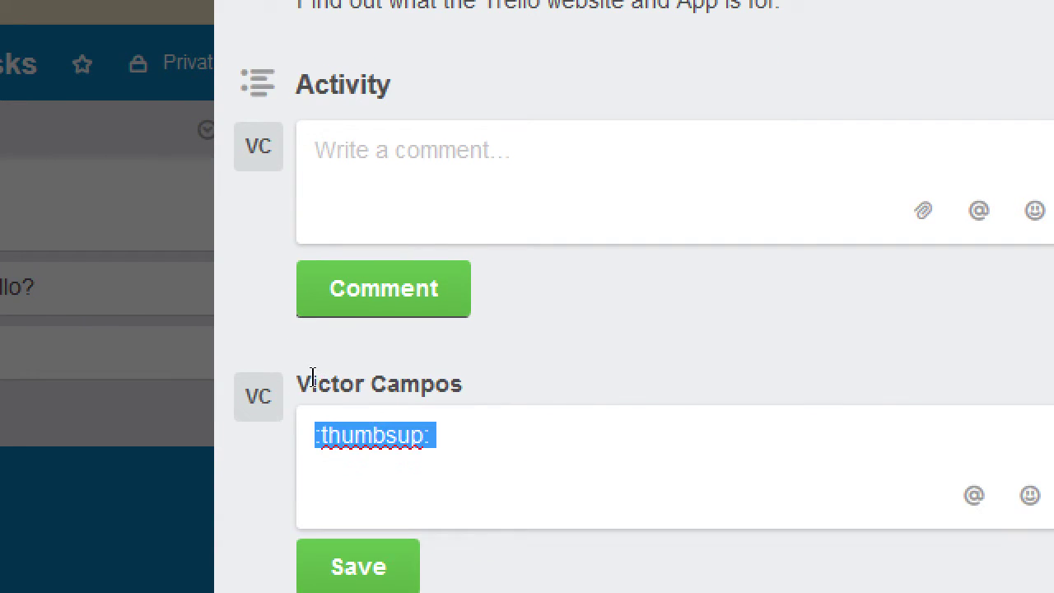
{"action": "key", "text": "Right"}
{"action": "key", "text": "Home"}
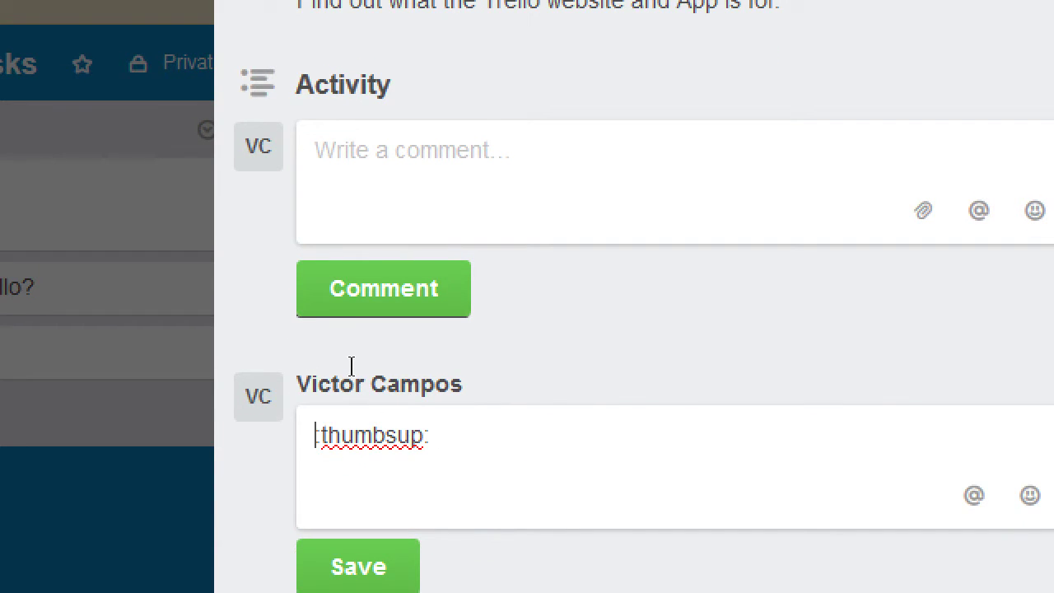
{"action": "type", "text": "Trell"}
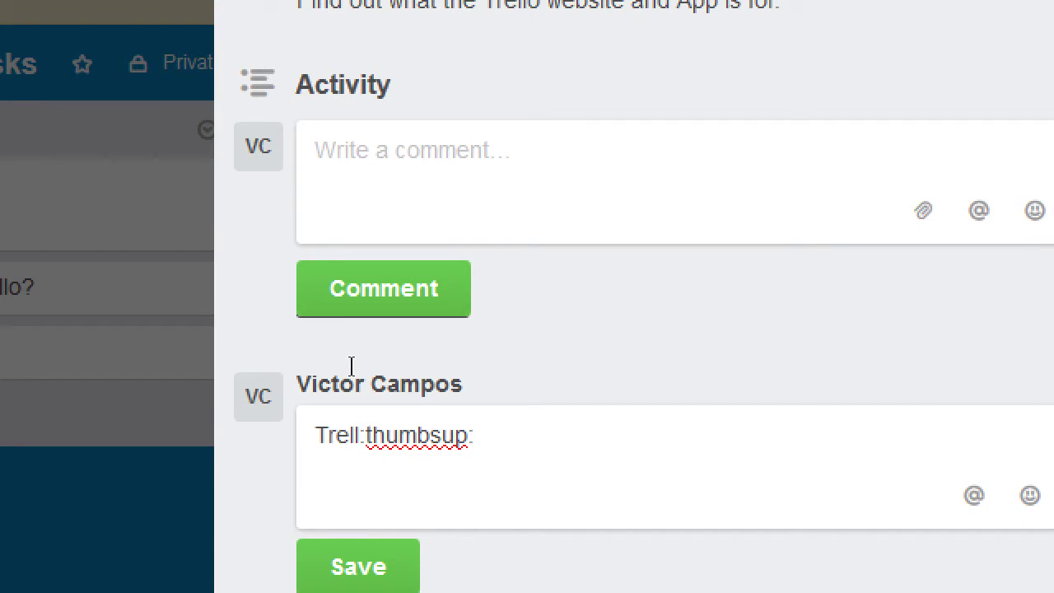
{"action": "type", "text": "o is"}
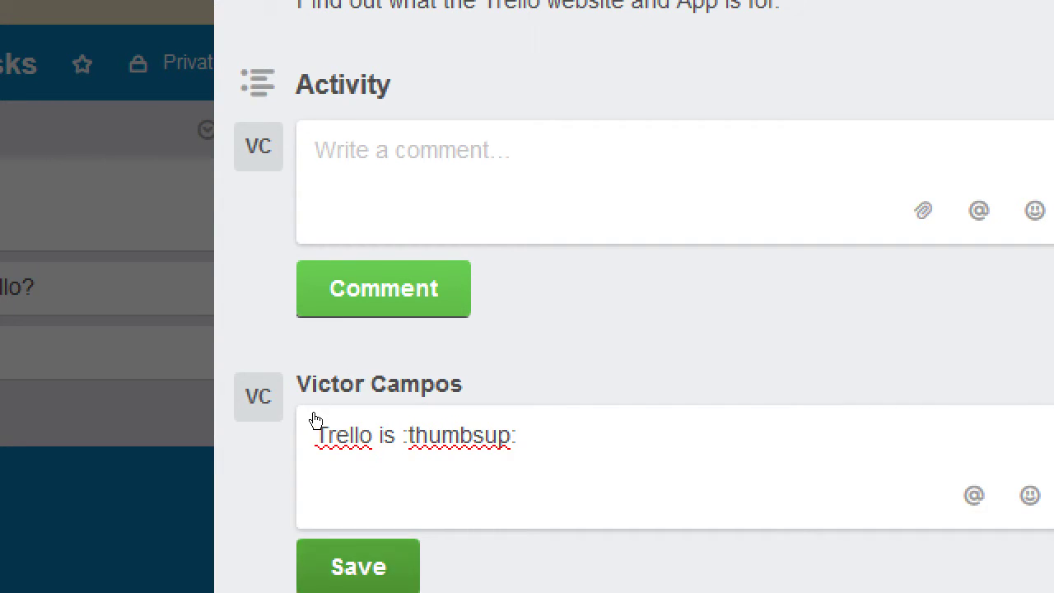
{"action": "key", "text": "ctrl+Return"}
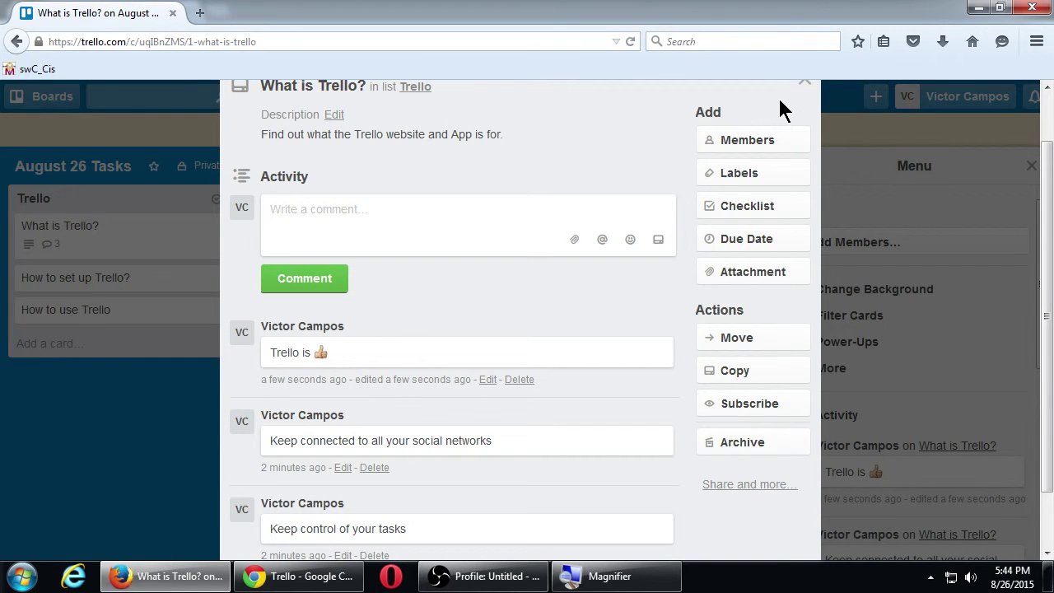
- Close the What is Trello? card
{"action": "scroll", "coordinate": [682, 181], "scroll_direction": "up", "scroll_amount": 1}
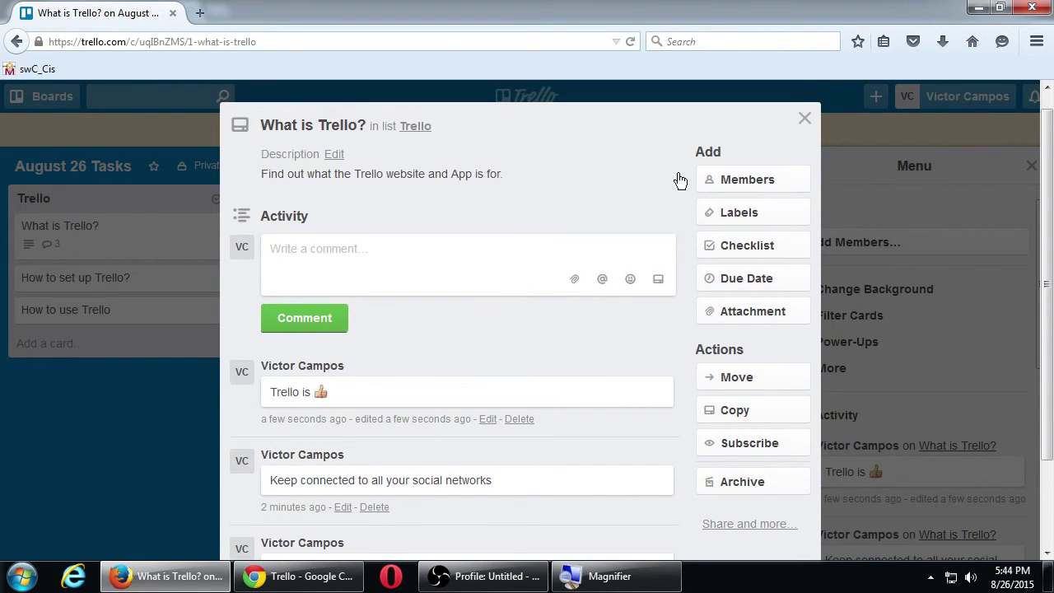
{"action": "scroll", "coordinate": [650, 215], "scroll_direction": "down", "scroll_amount": 3}
{"action": "scroll", "coordinate": [650, 215], "scroll_direction": "up", "scroll_amount": 3}
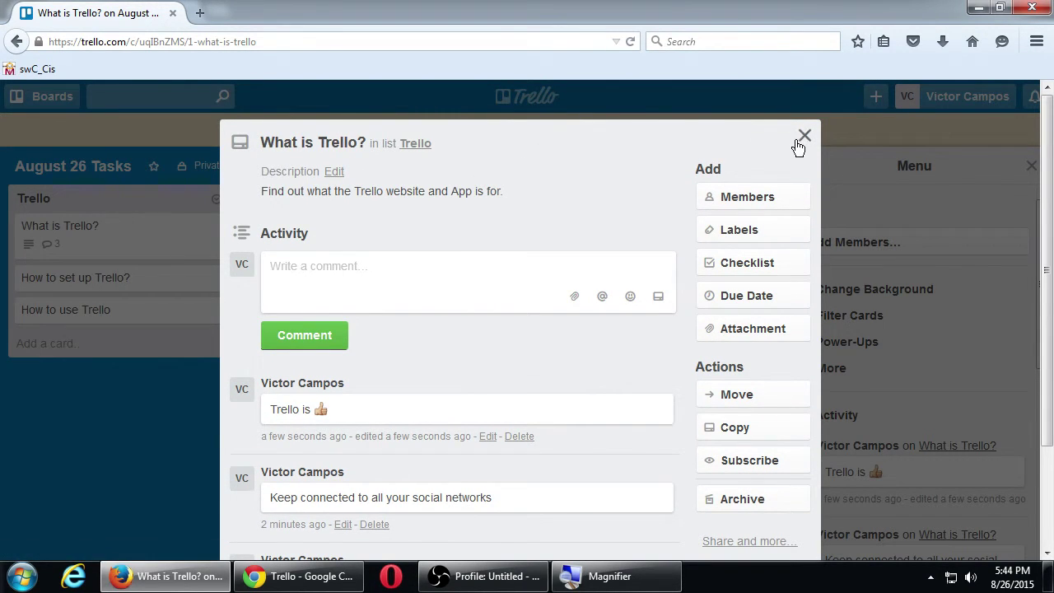
{"action": "left_click", "coordinate": [802, 138]}
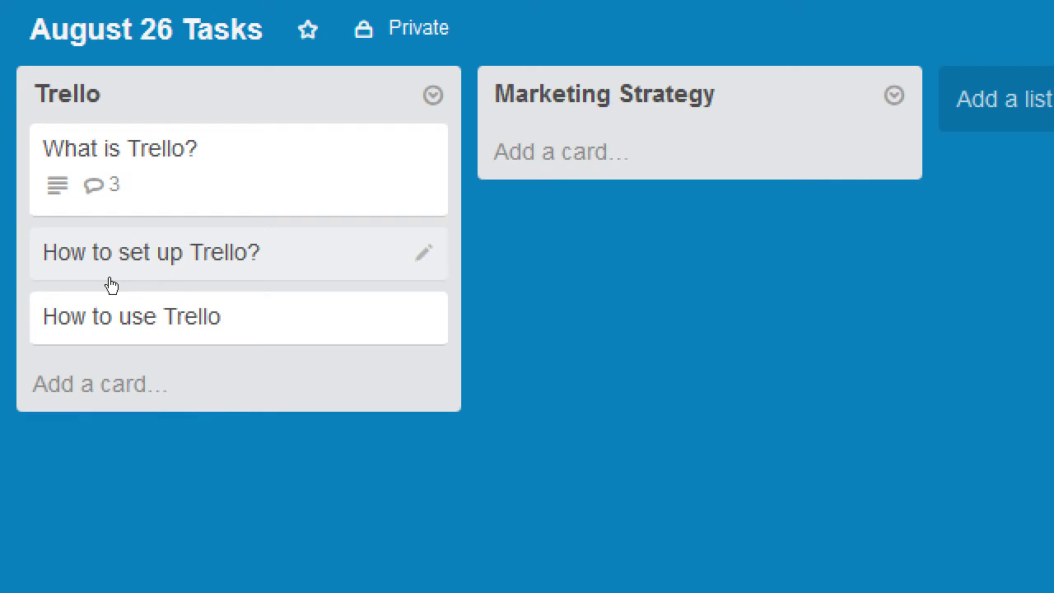
- On How to set up Trello?, post the comment 'Easy: Add your email and password.😎'
{"action": "left_click", "coordinate": [111, 280]}
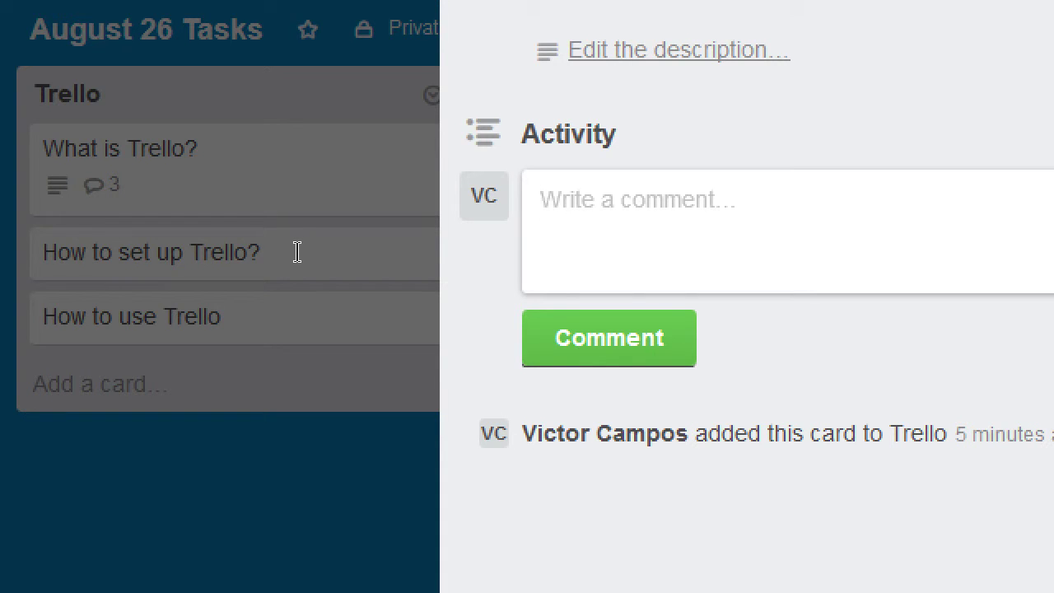
{"action": "type", "text": "Easy: "}
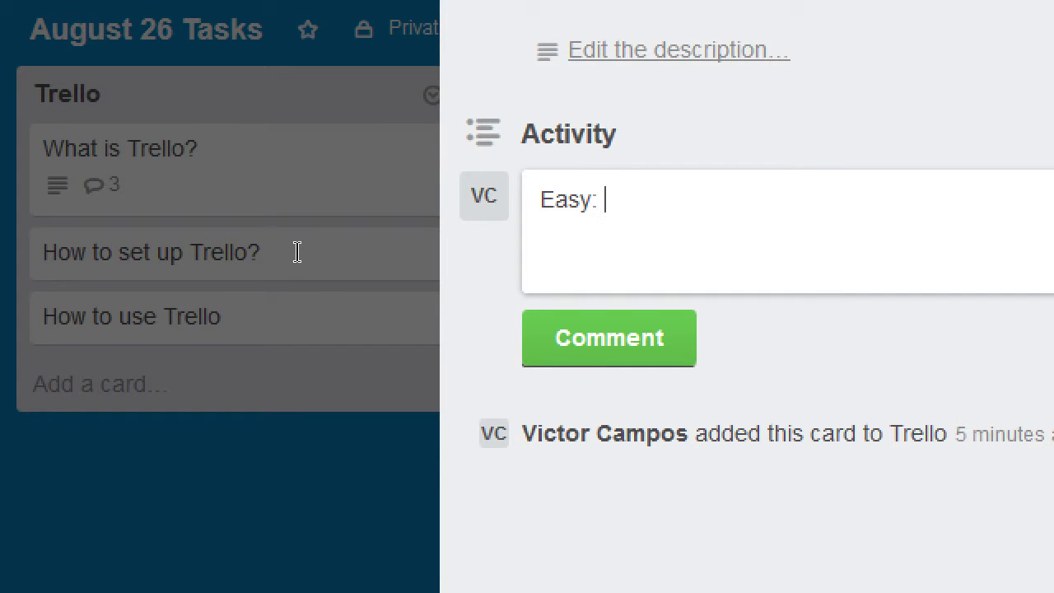
{"action": "type", "text": "Add your email and pass"}
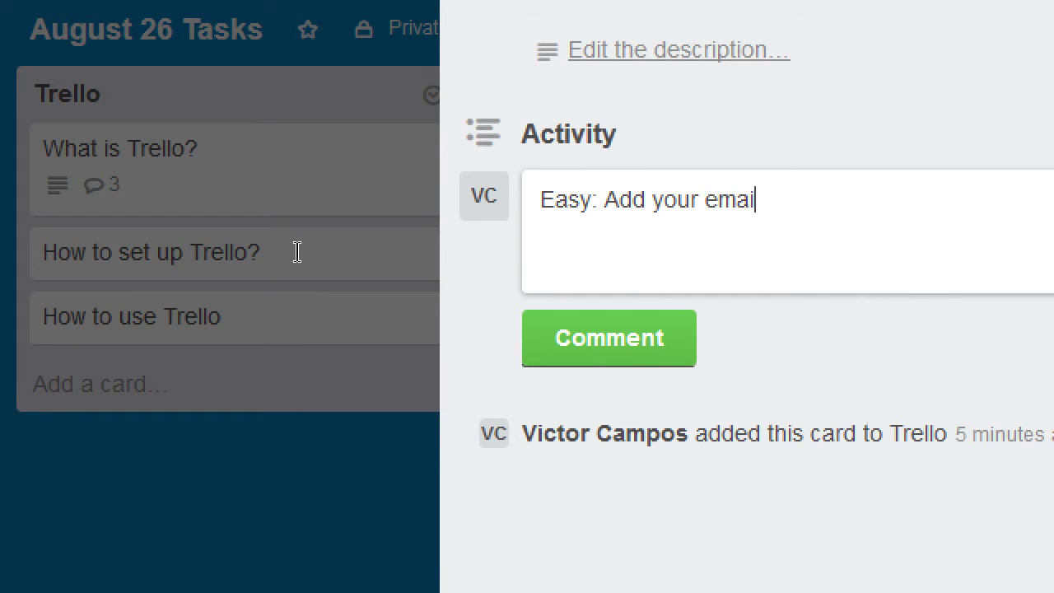
{"action": "type", "text": "word."}
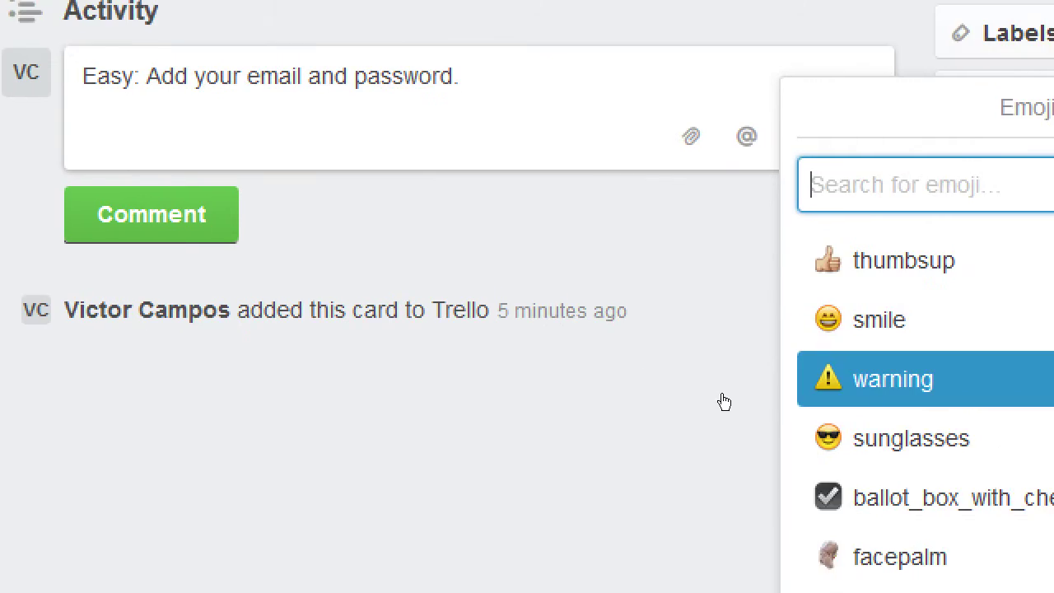
{"action": "key", "text": "Return"}
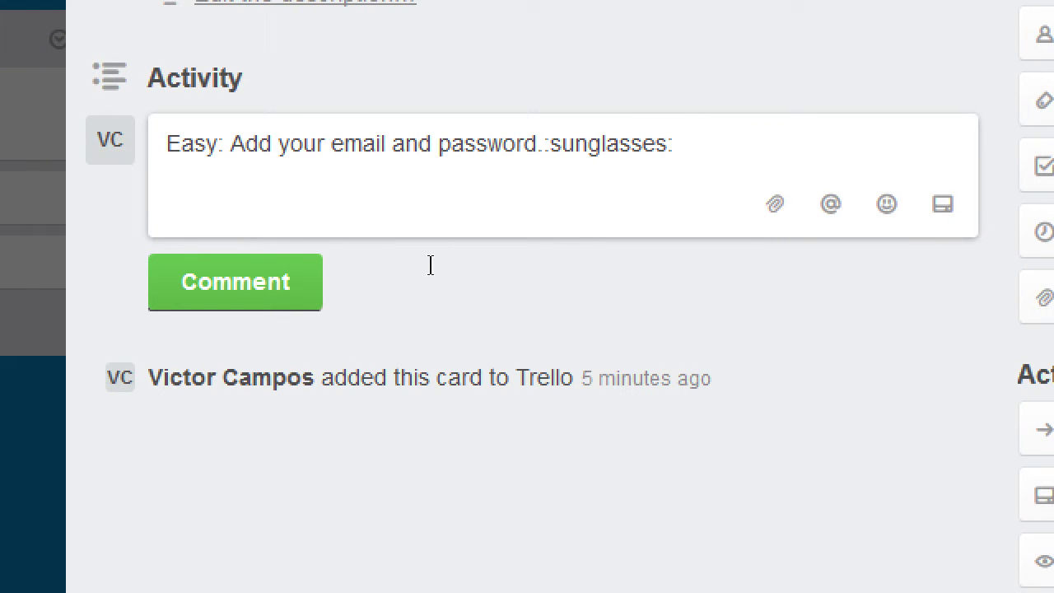
{"action": "left_click", "coordinate": [319, 306]}
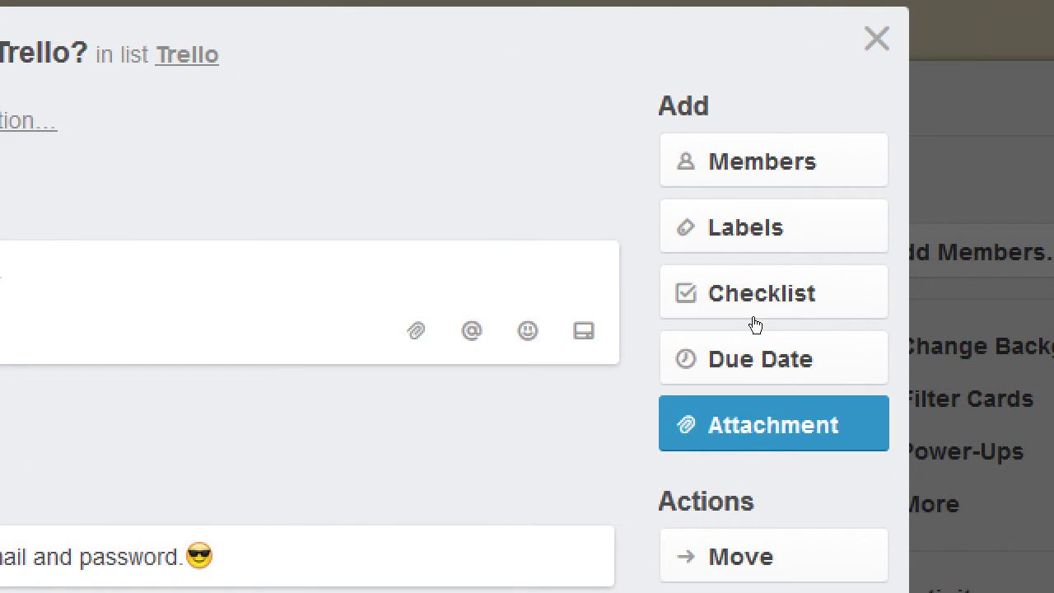
{"action": "left_click", "coordinate": [754, 237]}
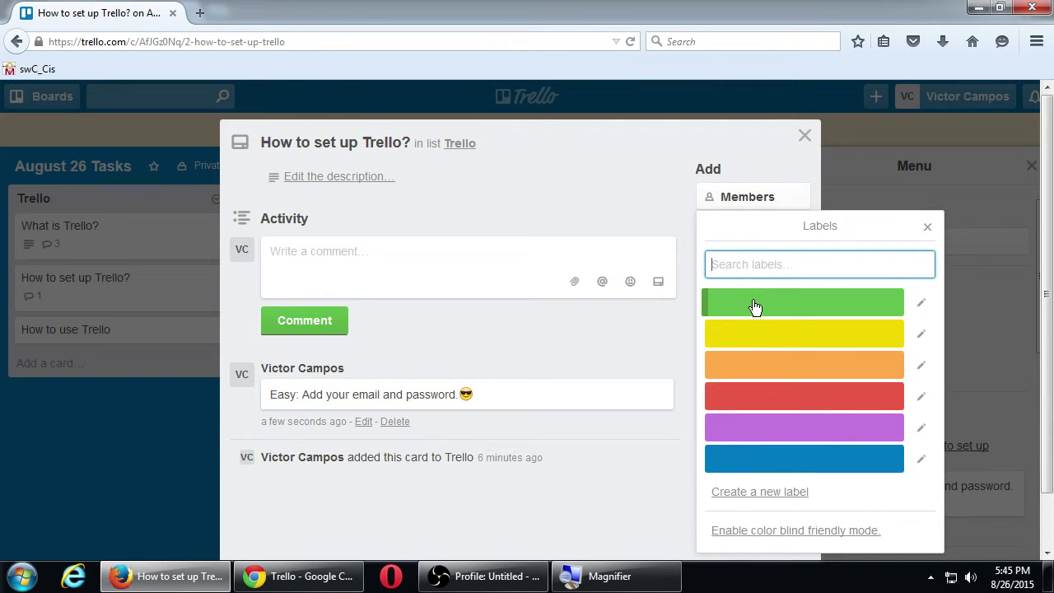
- Apply the green label to the card and rename it Complete
{"action": "left_click", "coordinate": [754, 307]}
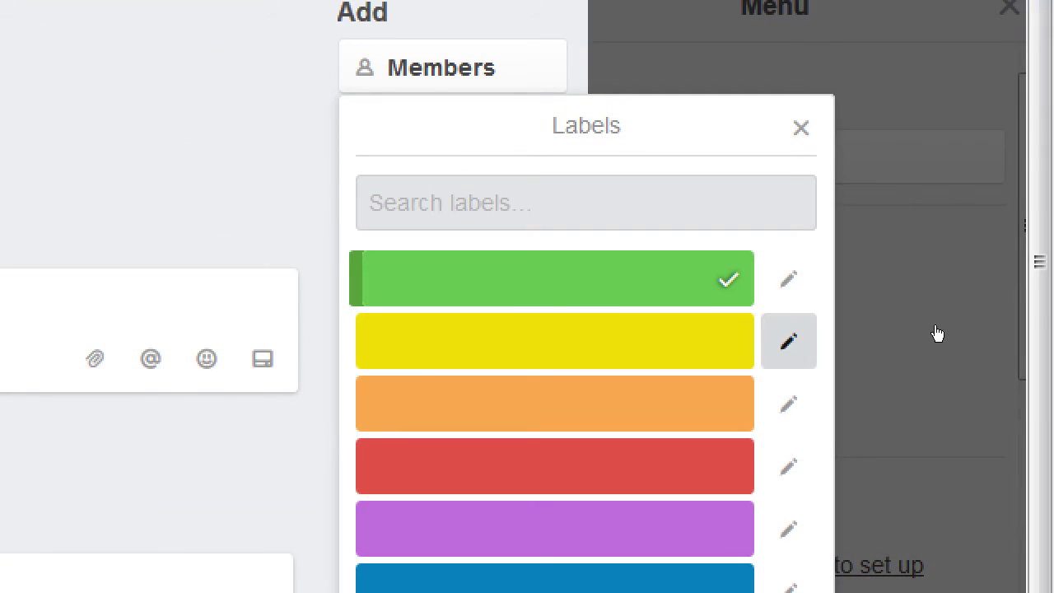
{"action": "left_click", "coordinate": [787, 278]}
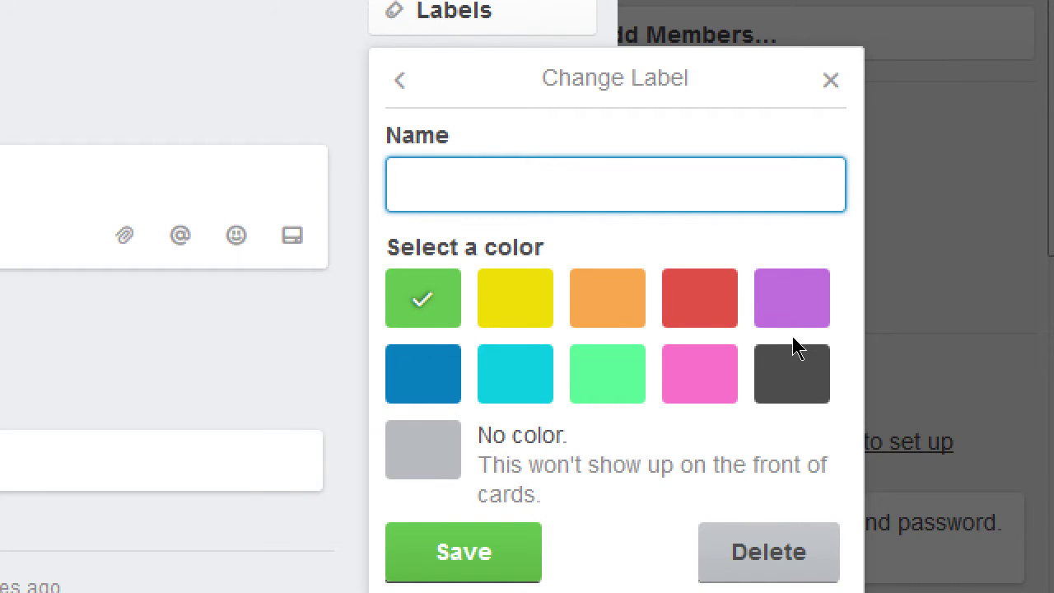
{"action": "type", "text": "Complete"}
{"action": "key", "text": "Return"}
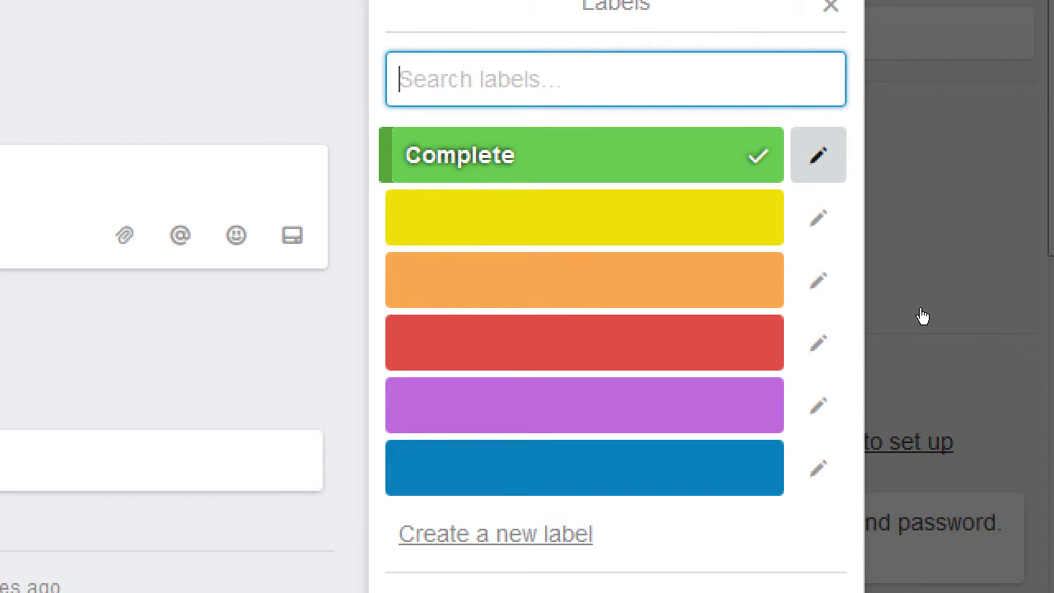
- Open the purple label's settings, then close them without changes
{"action": "key", "text": "Down"}
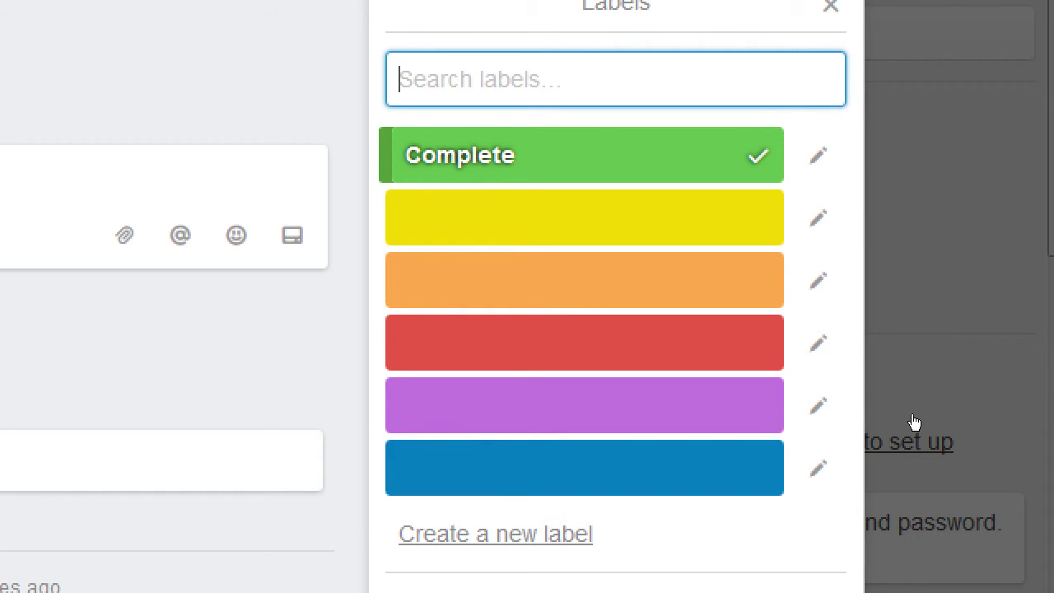
{"action": "key", "text": "Down"}
{"action": "key", "text": "Down"}
{"action": "key", "text": "Down"}
{"action": "key", "text": "Return"}
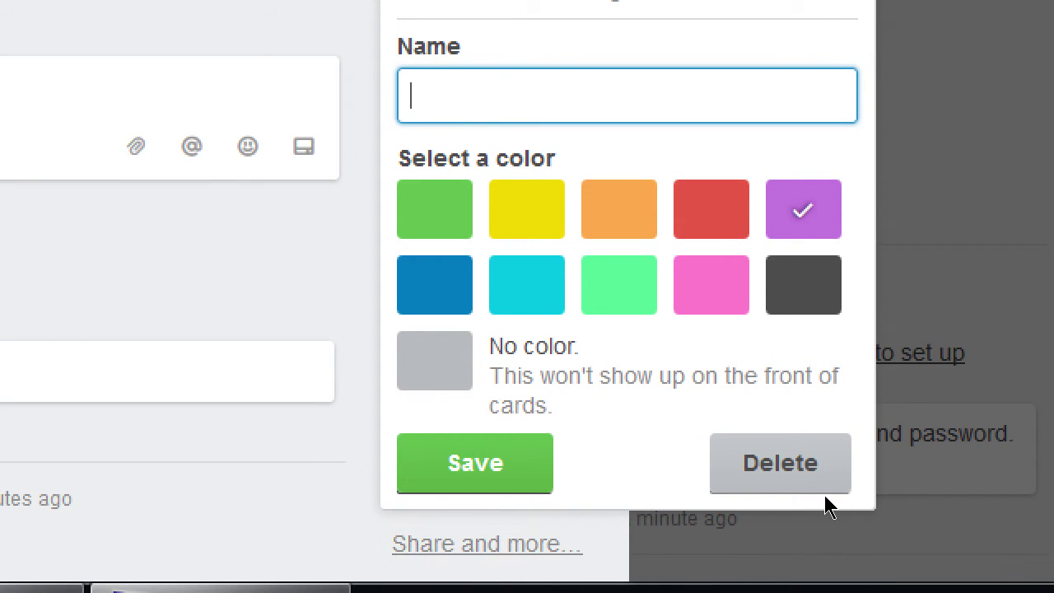
{"action": "left_click", "coordinate": [714, 525]}
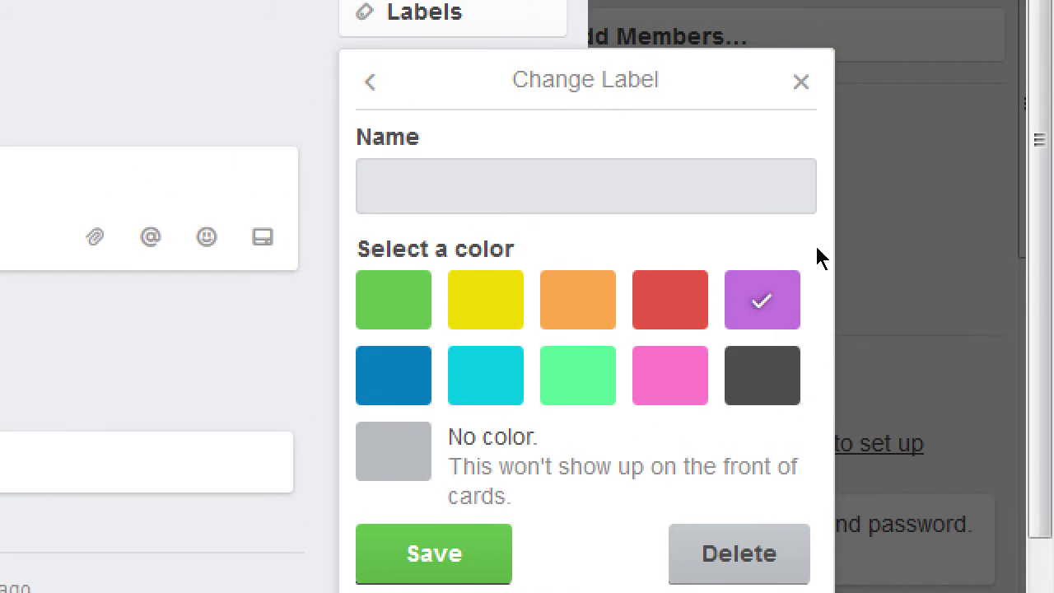
{"action": "key", "text": "Escape"}
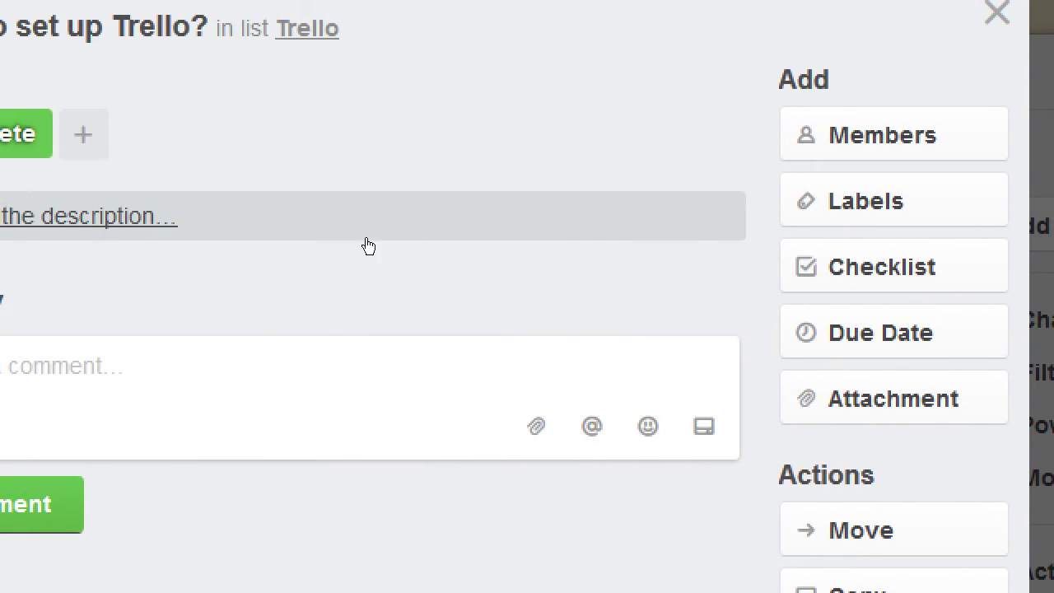
- Add the yellow label to the card and close the label choices, leaving the title unchanged
{"action": "left_click", "coordinate": [799, 201]}
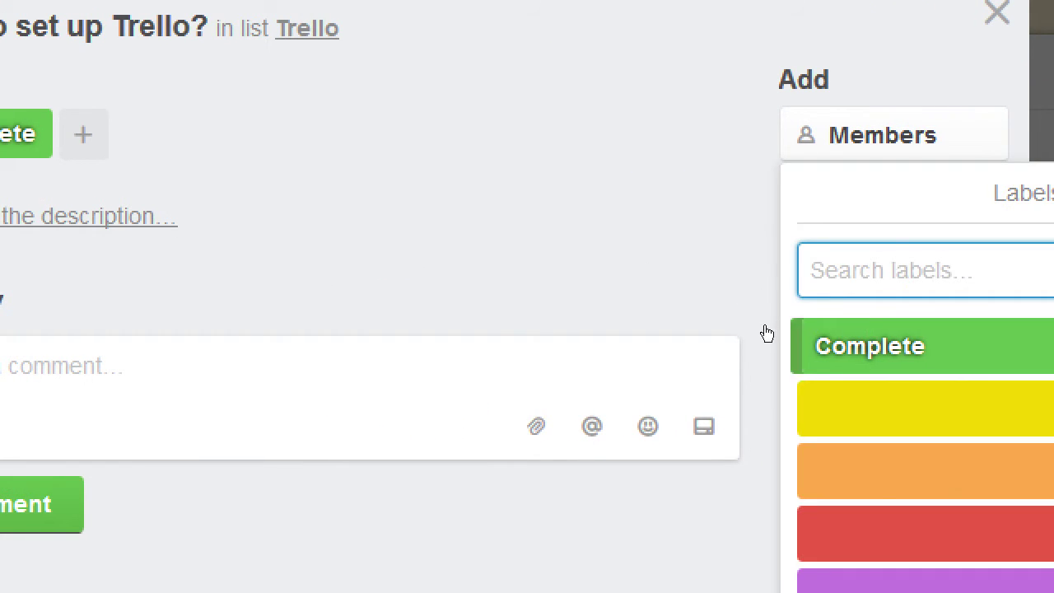
{"action": "left_click", "coordinate": [811, 407]}
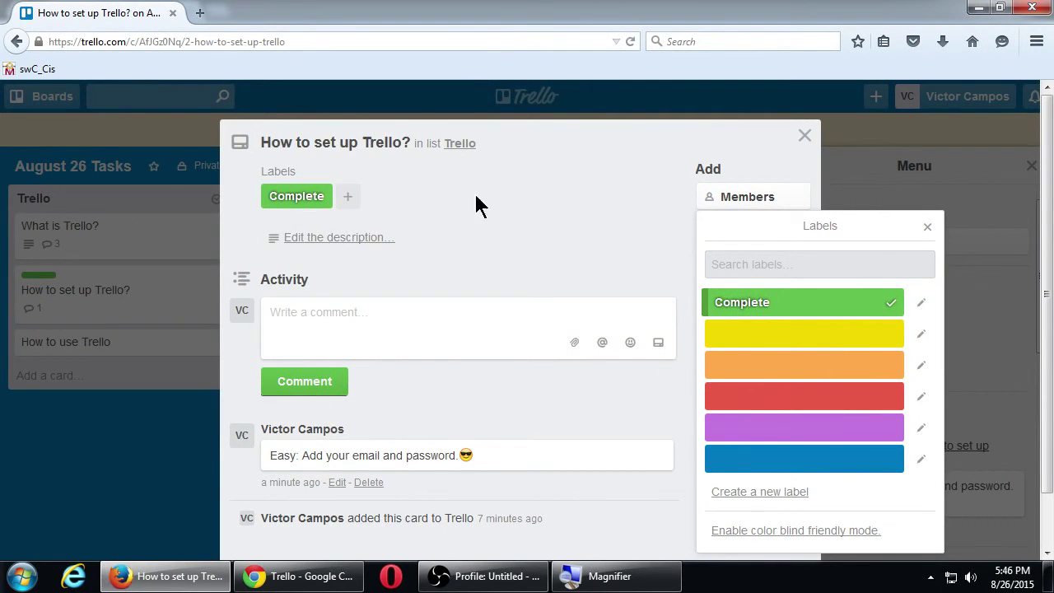
{"action": "left_click", "coordinate": [335, 151]}
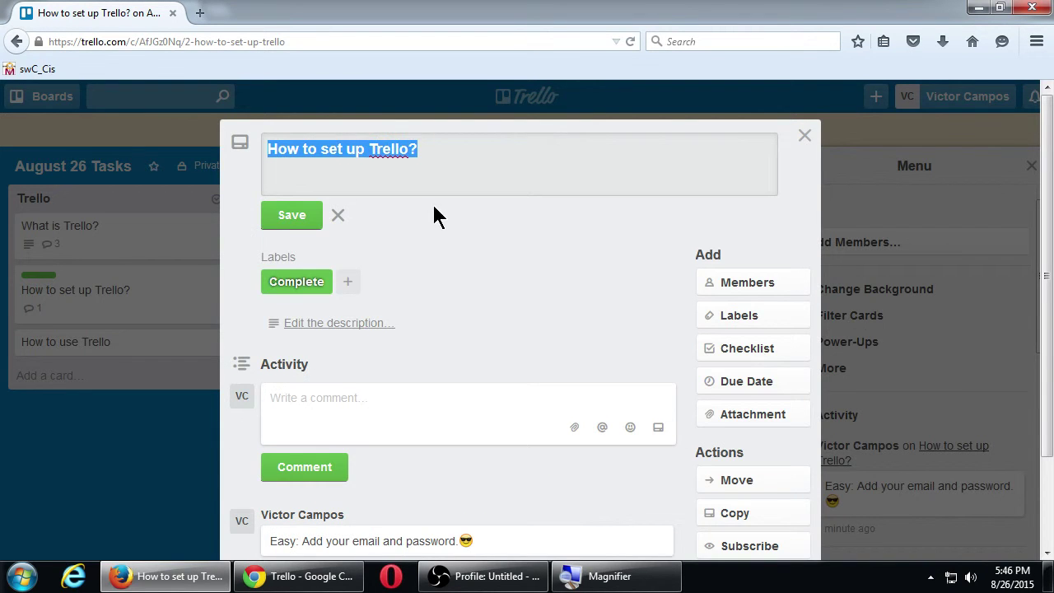
{"action": "left_click", "coordinate": [456, 215]}
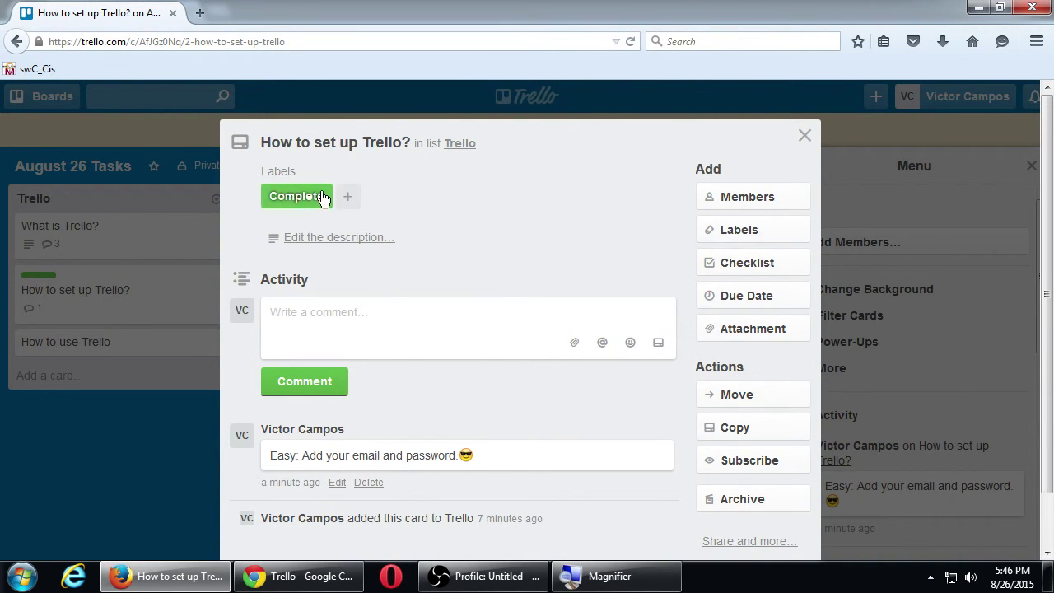
- Back on the board, quick-edit What is Trello? to add the green Complete label
{"action": "left_click", "coordinate": [804, 136]}
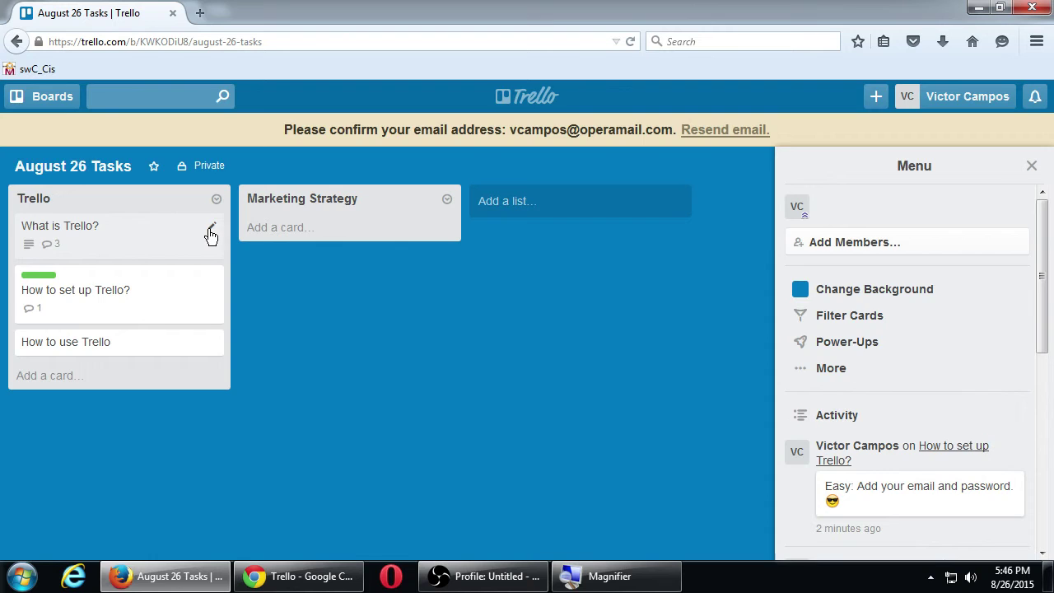
{"action": "left_click", "coordinate": [211, 235]}
{"action": "left_click", "coordinate": [281, 231]}
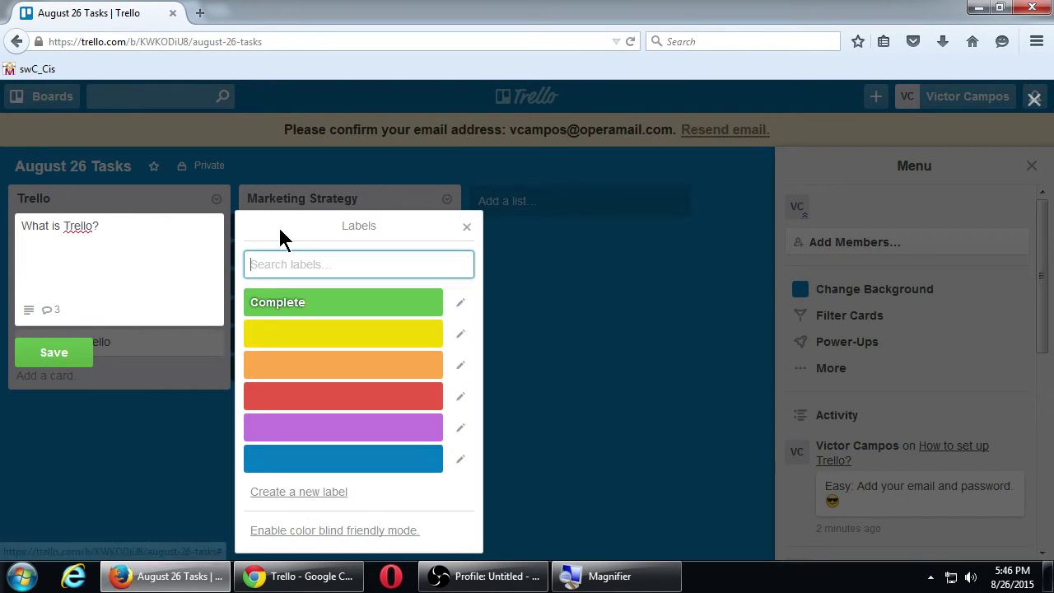
{"action": "left_click", "coordinate": [326, 308]}
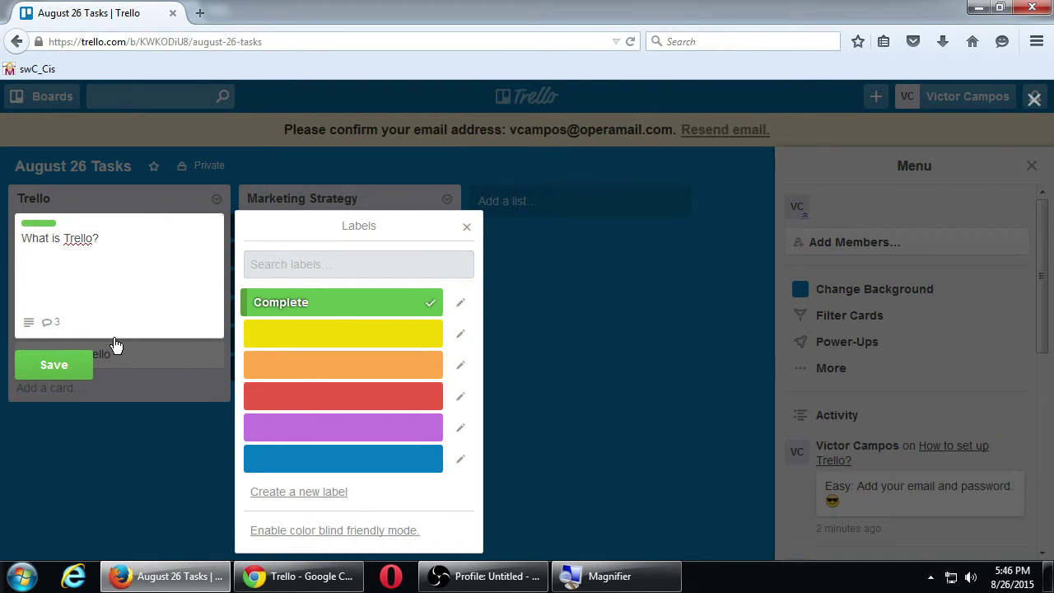
{"action": "left_click", "coordinate": [66, 366]}
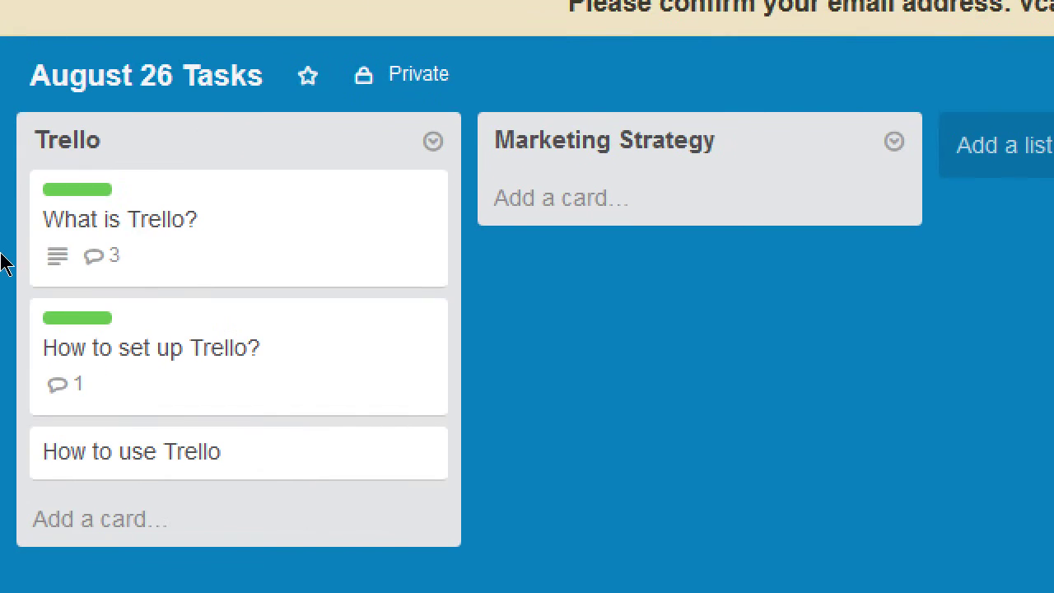
- Reopen quick edit on What is Trello?, close it, and open the card's details
{"action": "right_click", "coordinate": [210, 229]}
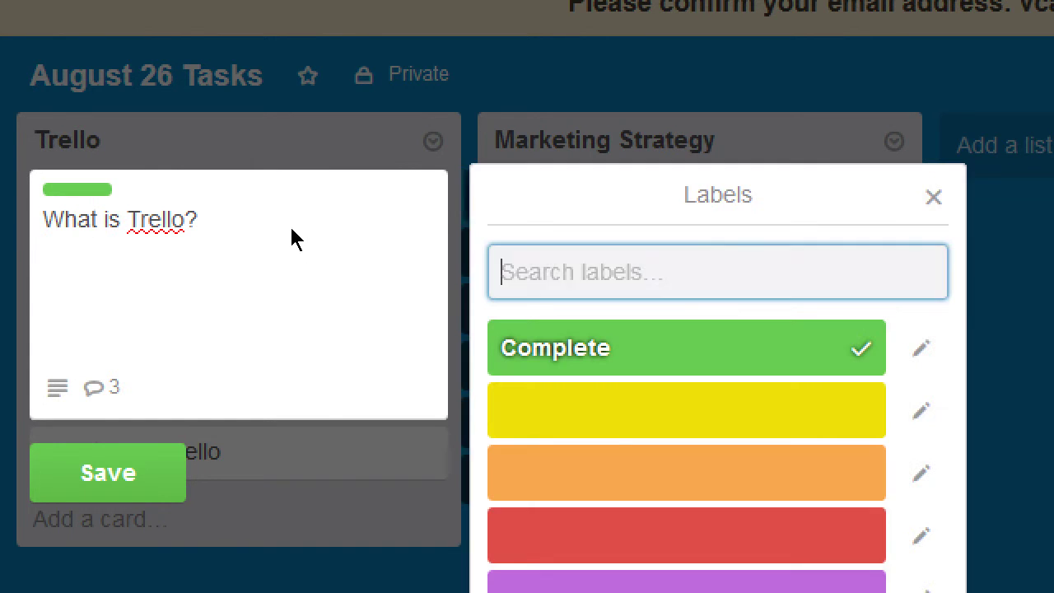
{"action": "left_click", "coordinate": [305, 313]}
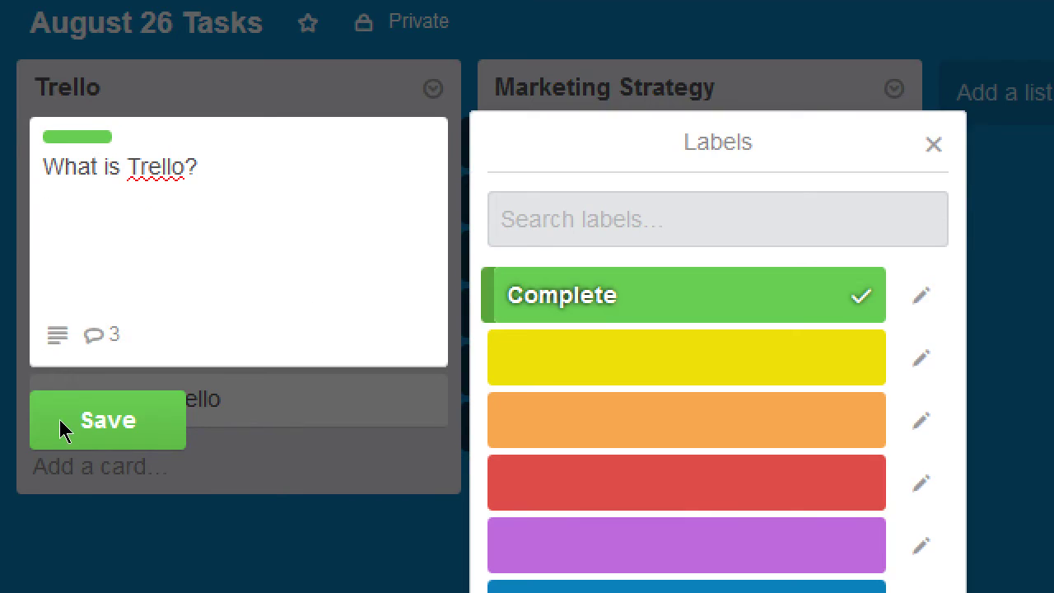
{"action": "left_click", "coordinate": [61, 476]}
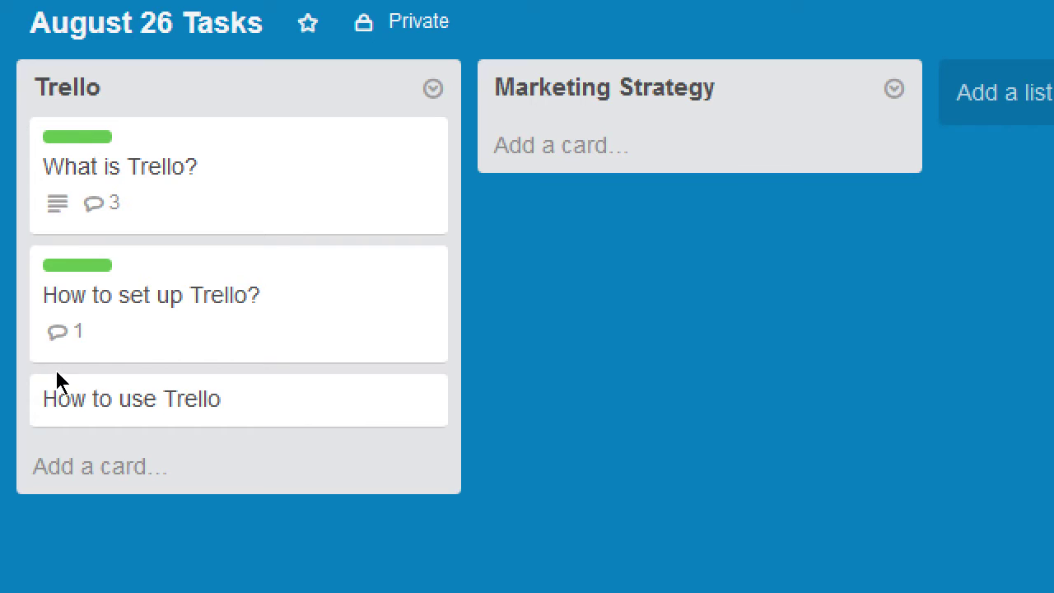
{"action": "left_click", "coordinate": [93, 231]}
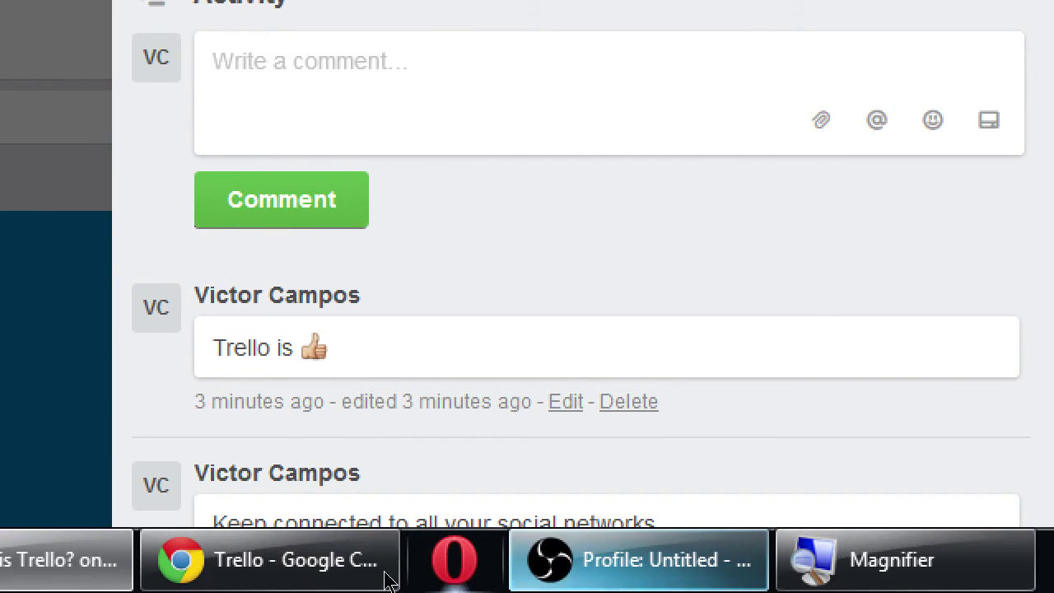
- Close the What is Trello? card details with Esc
{"action": "key", "text": "Escape"}
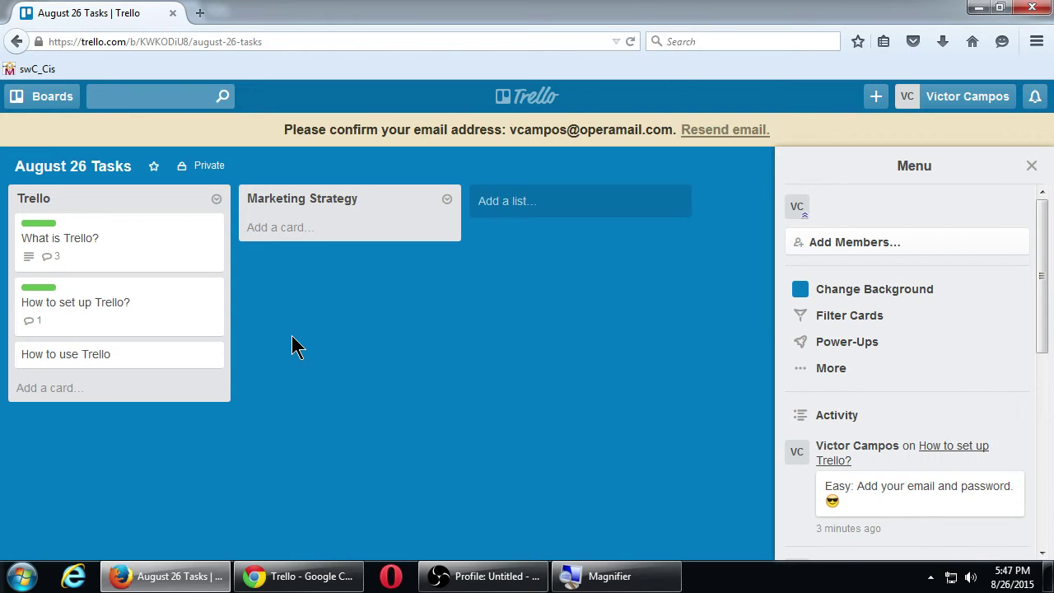
- Invite a new member by their e-mail address, correcting a typo, and send the invitation
{"action": "left_click", "coordinate": [834, 243]}
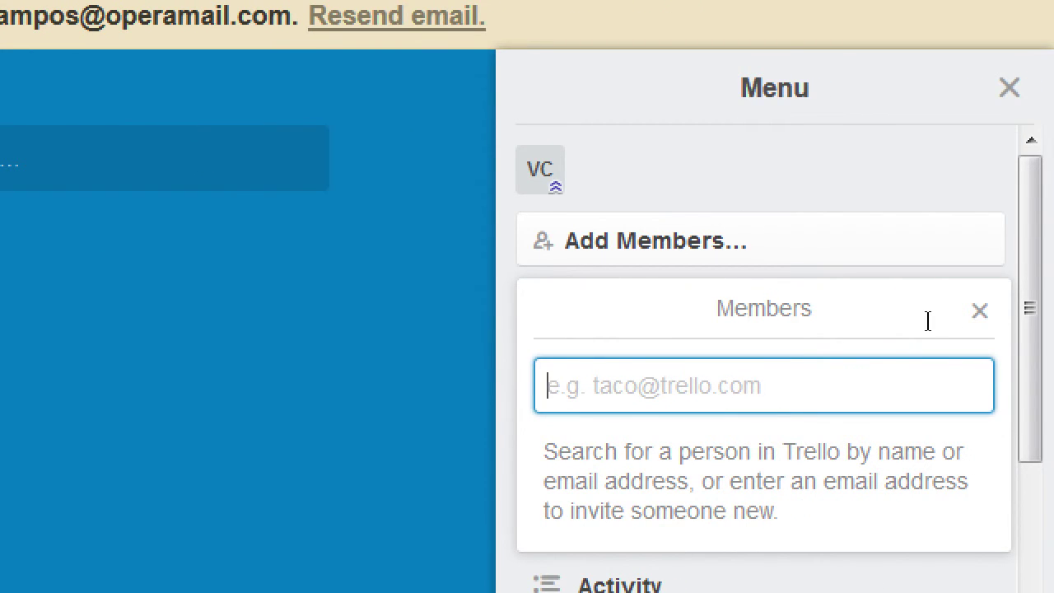
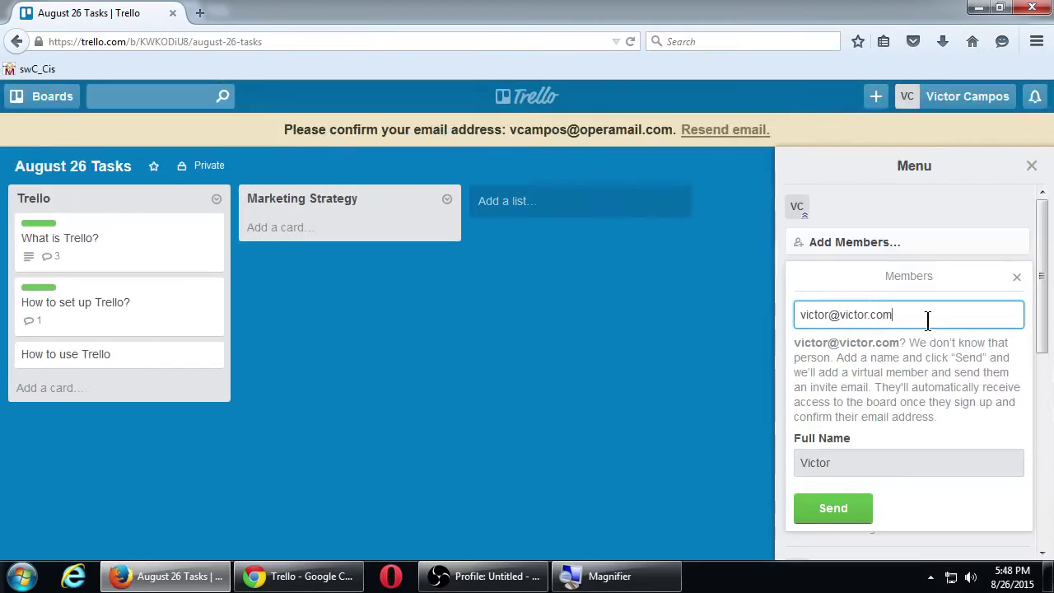
{"action": "left_click", "coordinate": [630, 328]}
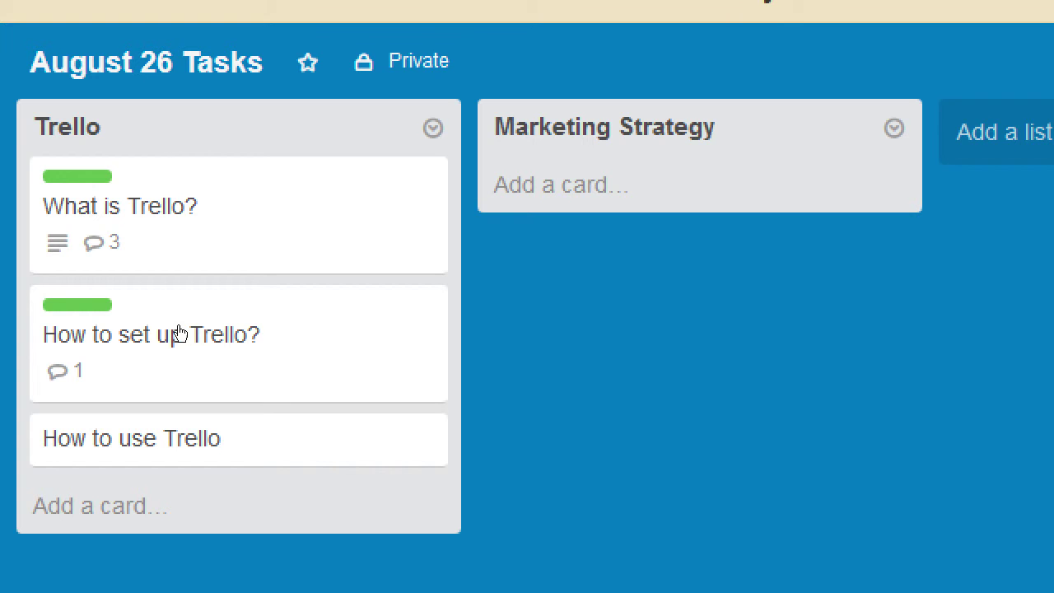
- Open the How to use Trello card's details
{"action": "key", "text": "Return"}
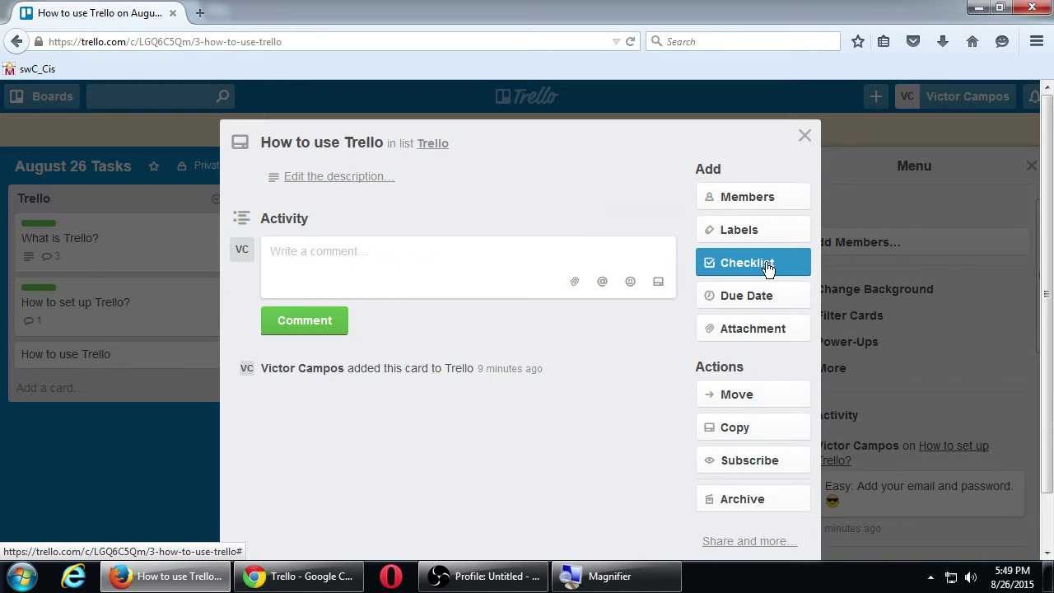
- Add a Checklist with items Create a Board, Add a List and Add Cards
{"action": "left_click", "coordinate": [766, 265]}
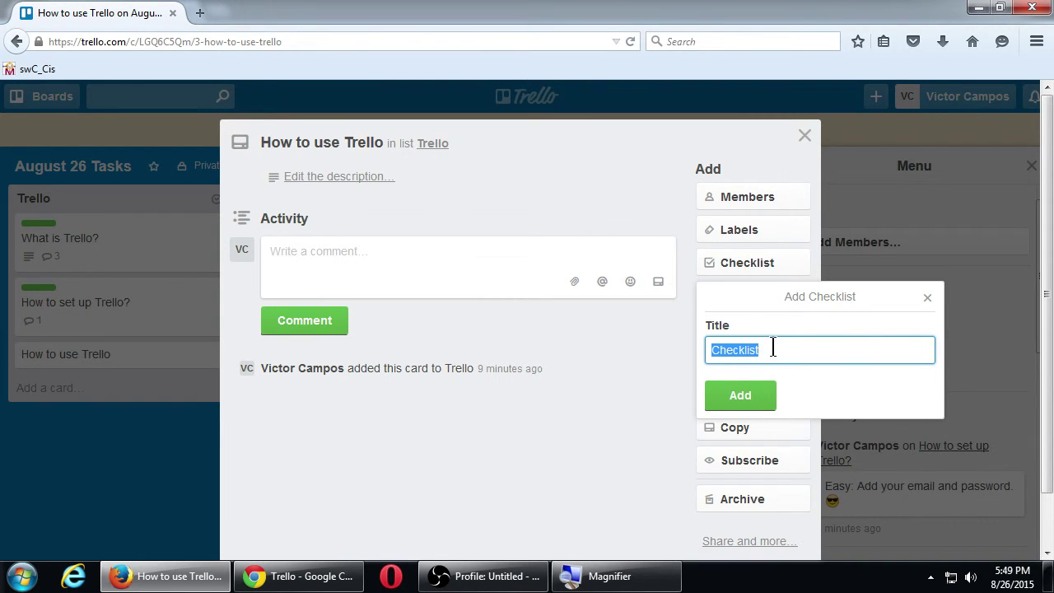
{"action": "left_click", "coordinate": [756, 397]}
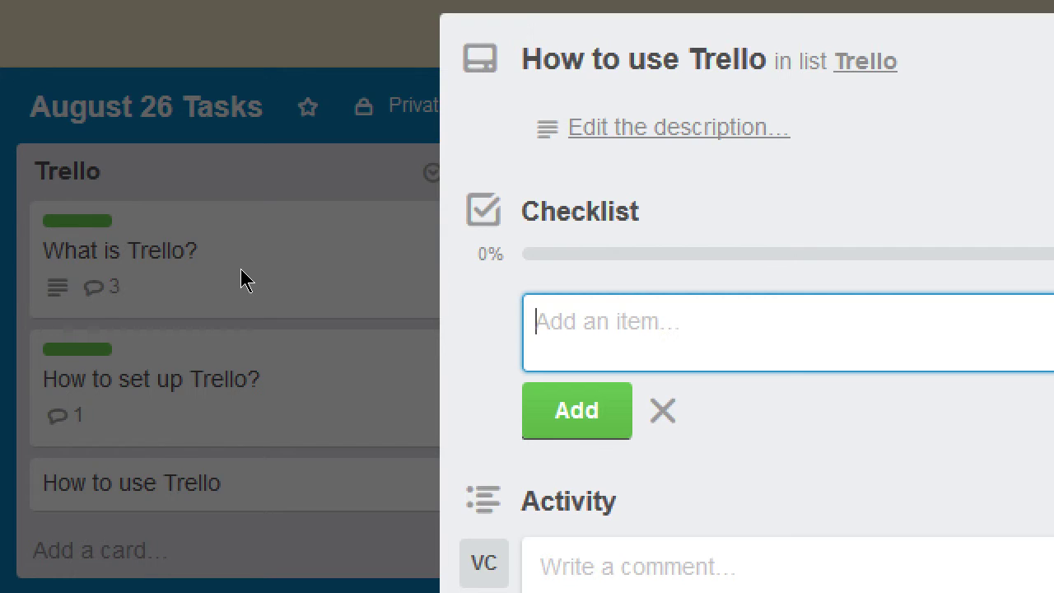
{"action": "type", "text": "Create A"}
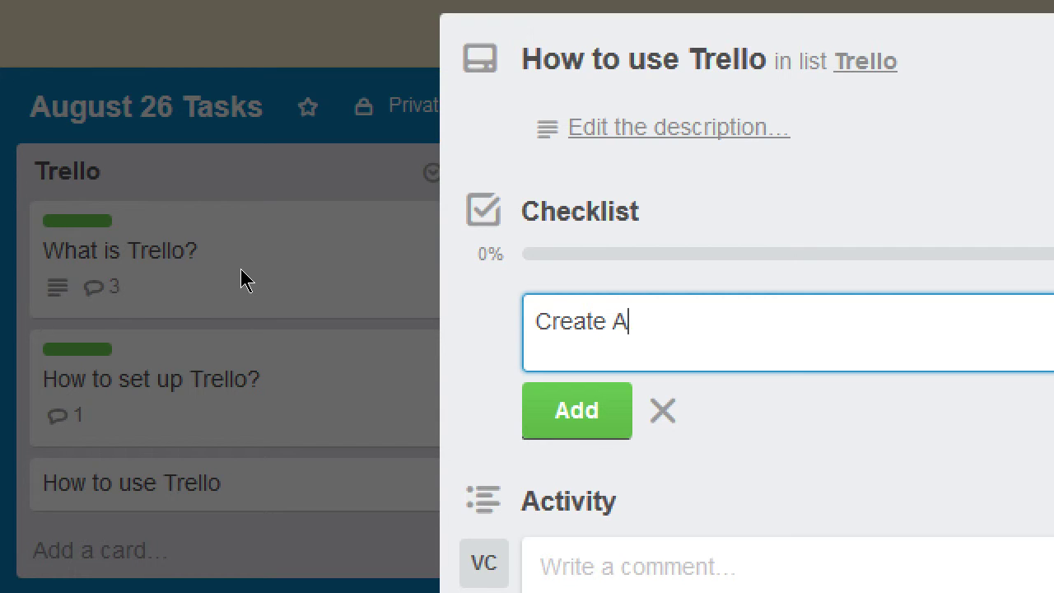
{"action": "key", "text": "BackSpace"}
{"action": "type", "text": "a Board"}
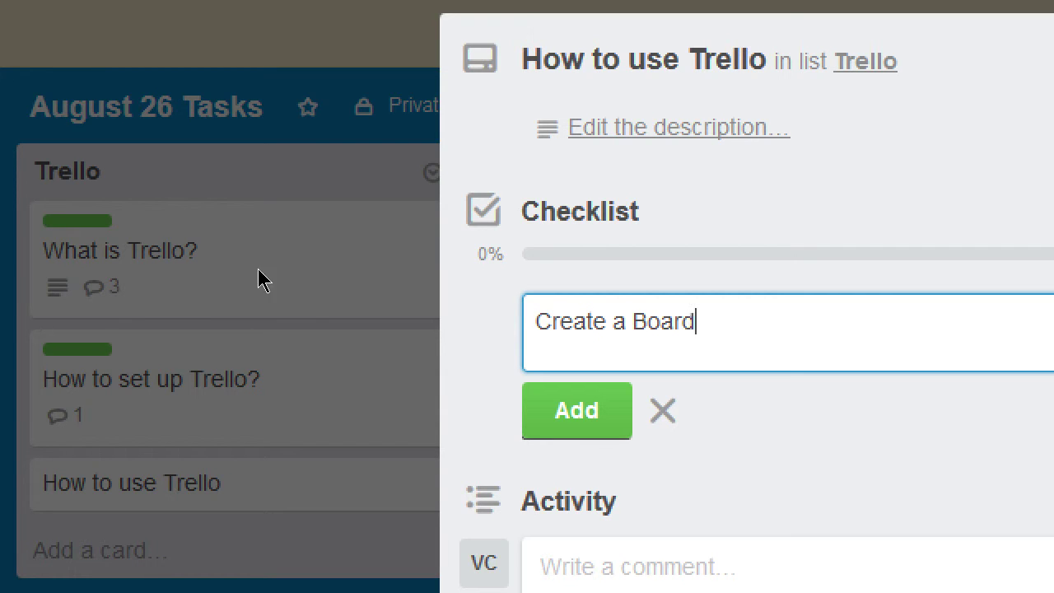
{"action": "key", "text": "Return"}
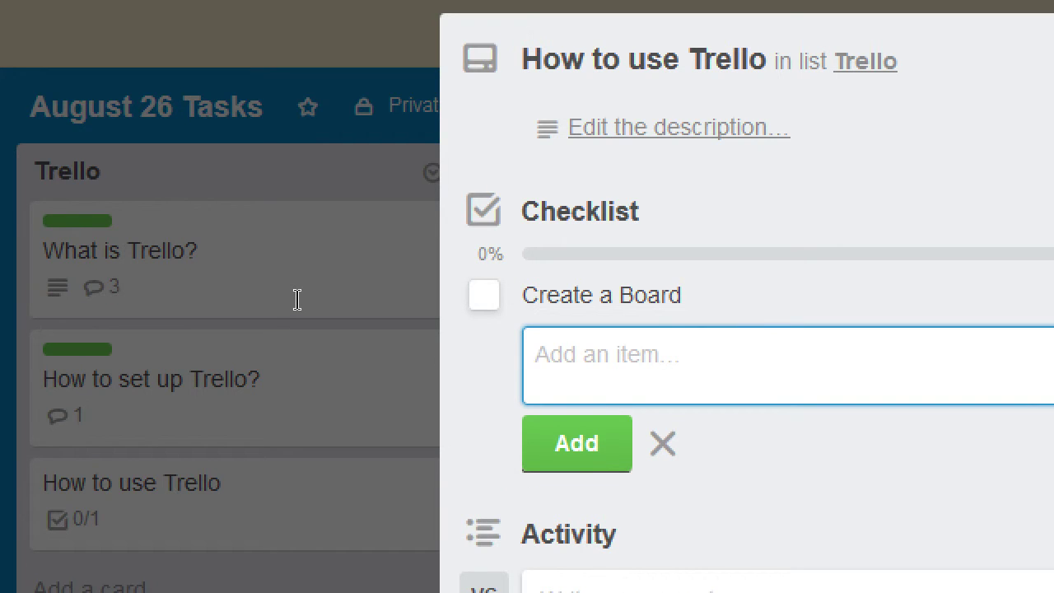
{"action": "type", "text": "Add a List"}
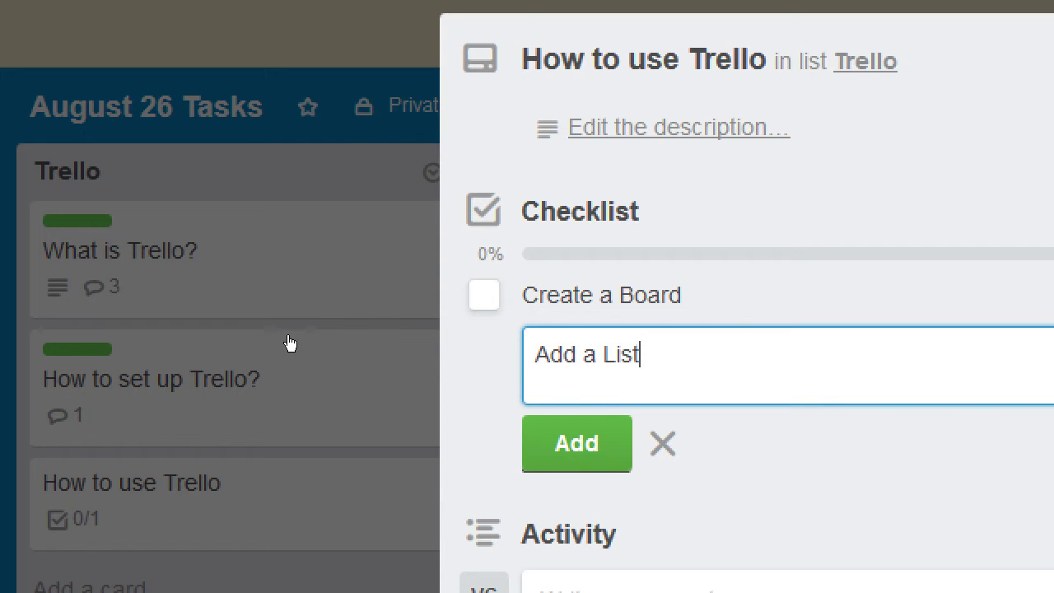
{"action": "key", "text": "Return"}
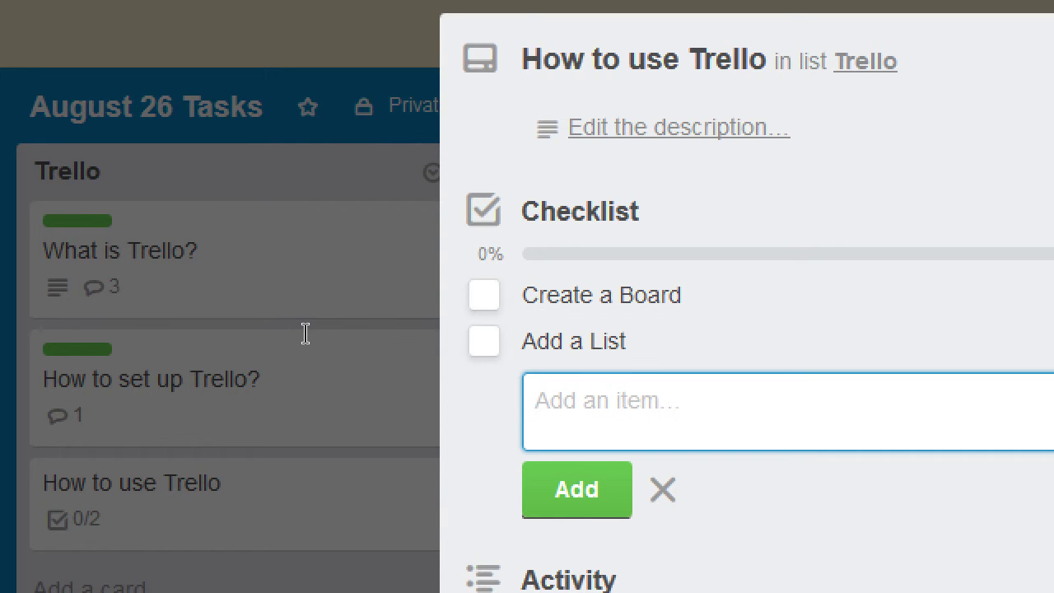
{"action": "type", "text": "Add Cards"}
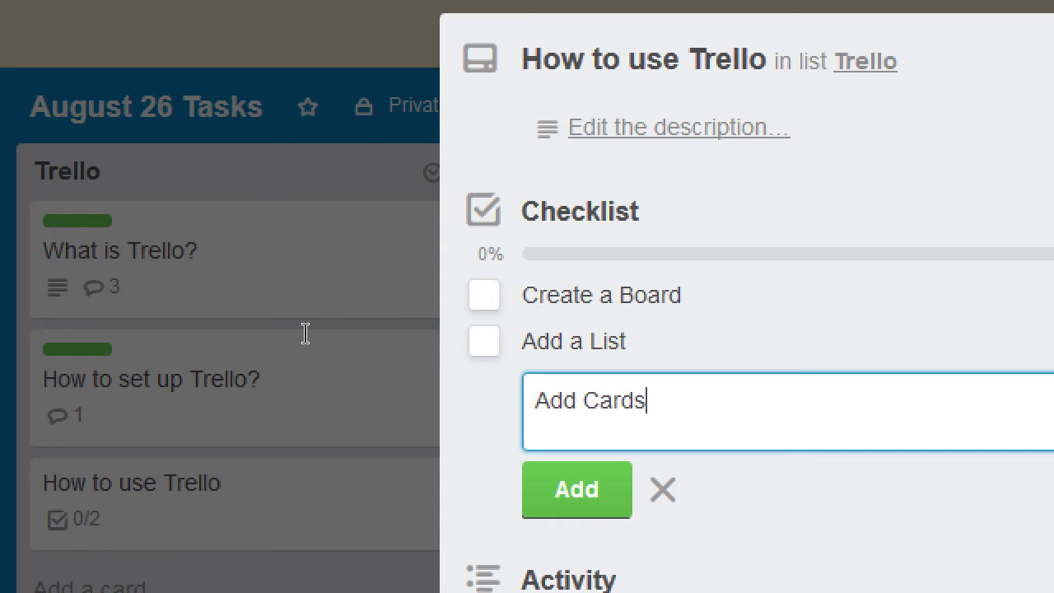
{"action": "key", "text": "Return"}
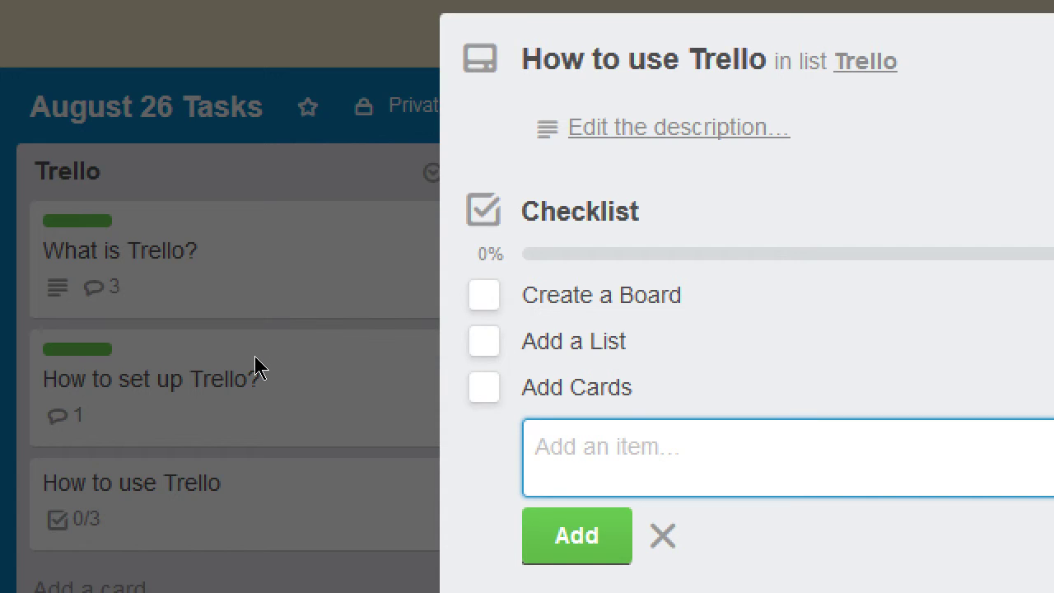
{"action": "key", "text": "Escape"}
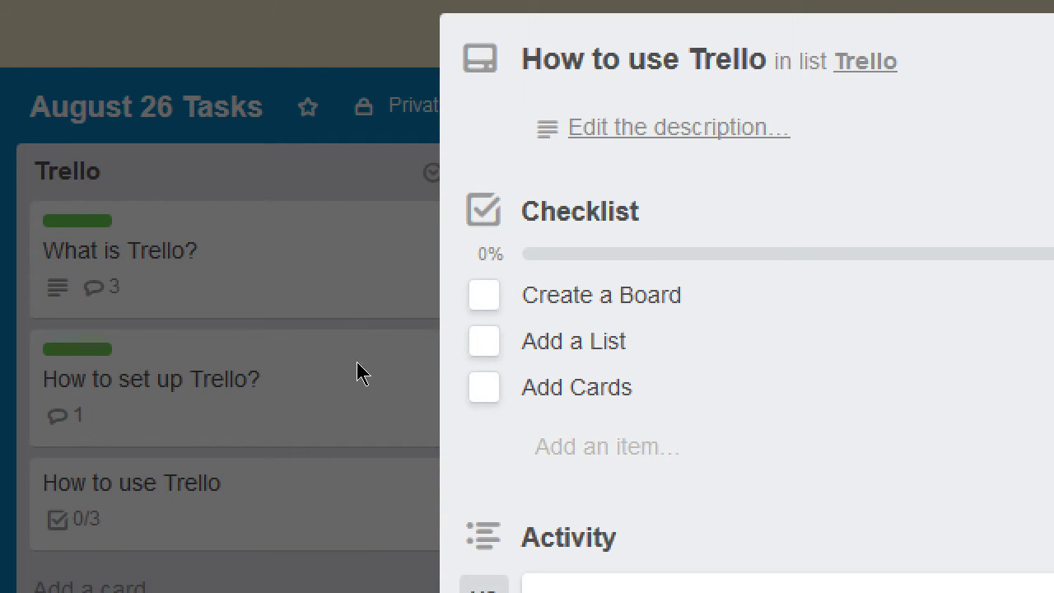
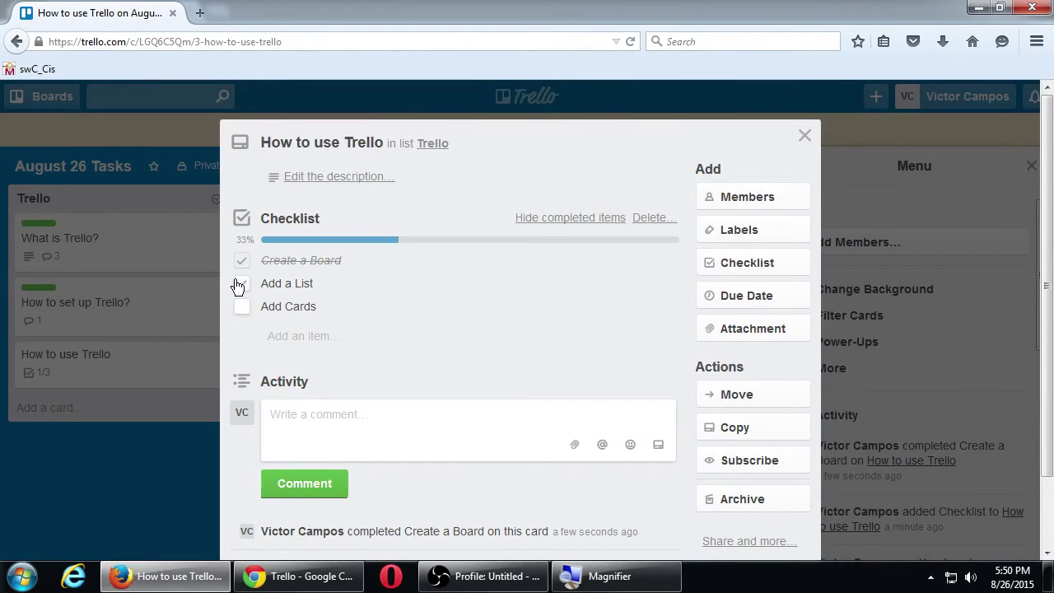
- Check off 'Add a List' and give the card an orange label named 'In Progress'
{"action": "left_click", "coordinate": [241, 284]}
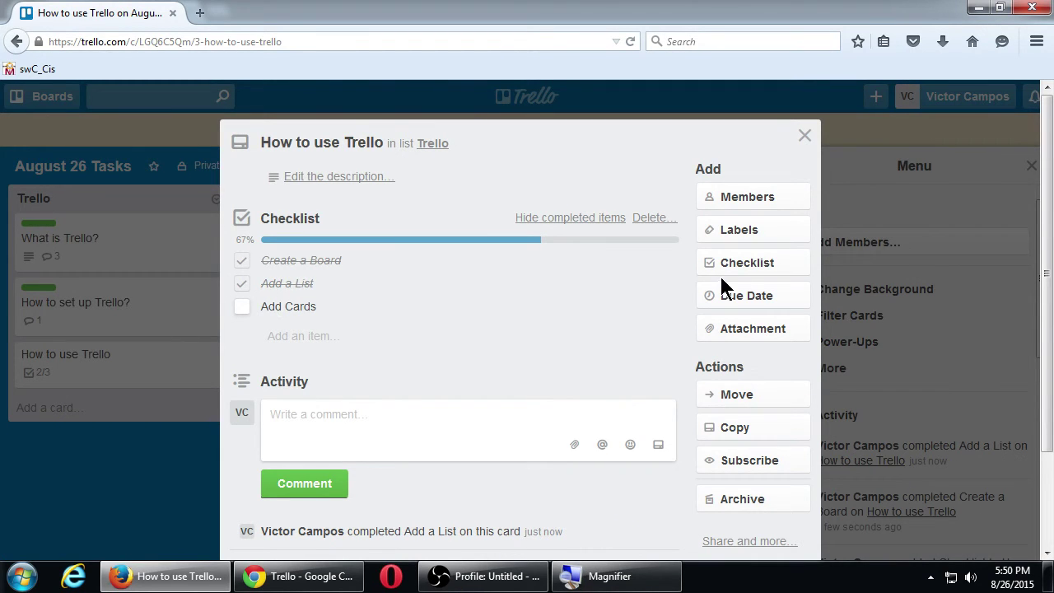
{"action": "left_click", "coordinate": [782, 233]}
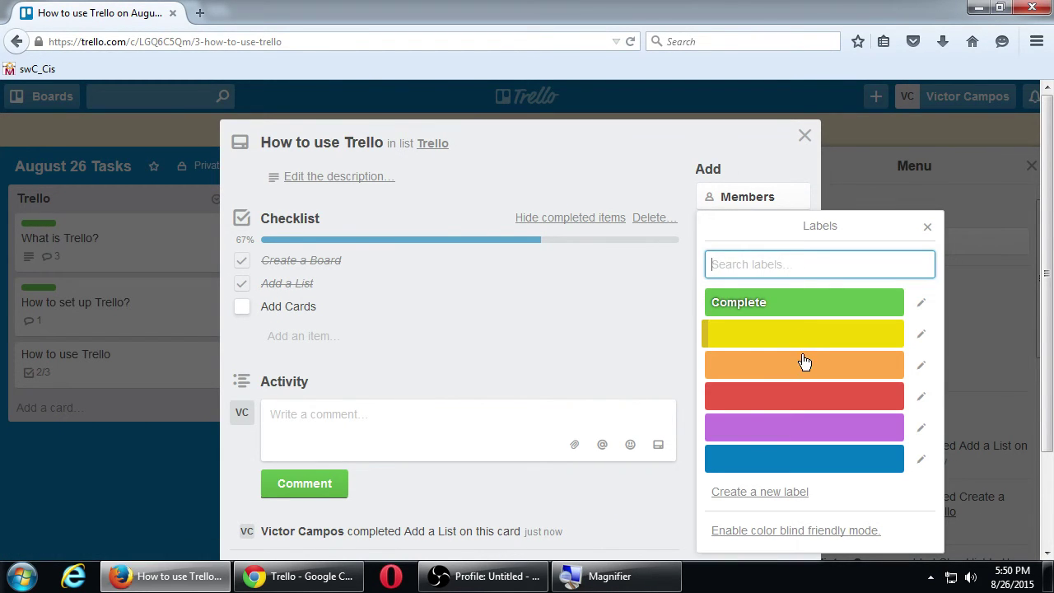
{"action": "left_click", "coordinate": [802, 366]}
{"action": "left_click", "coordinate": [920, 365]}
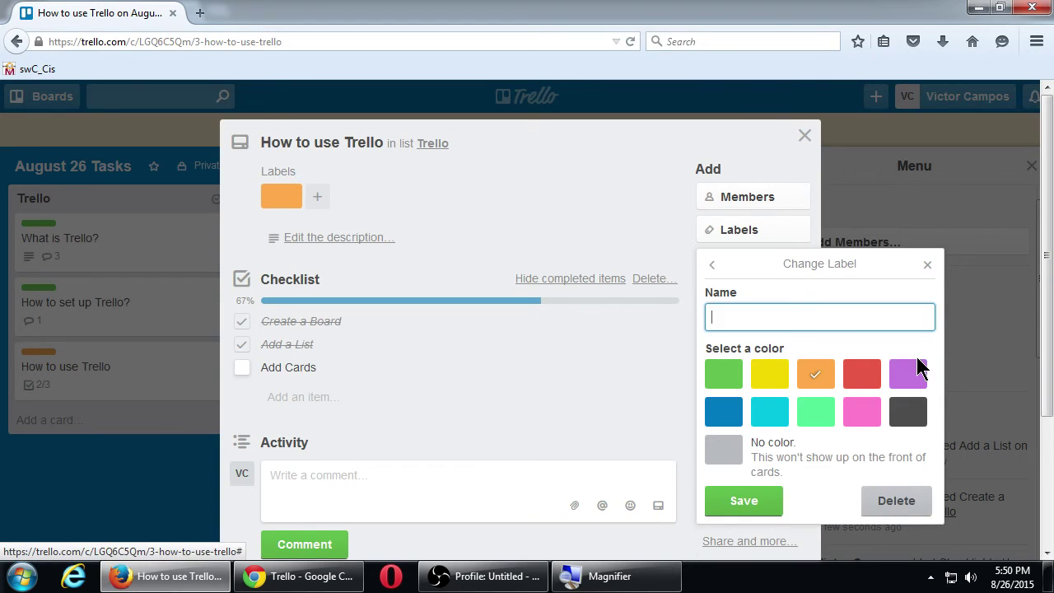
{"action": "left_click", "coordinate": [809, 320]}
{"action": "type", "text": "In Progress"}
{"action": "left_click", "coordinate": [747, 501]}
- Cancel the stray new checklist item and close the card back to the August 26 Tasks board
{"action": "left_click", "coordinate": [511, 400]}
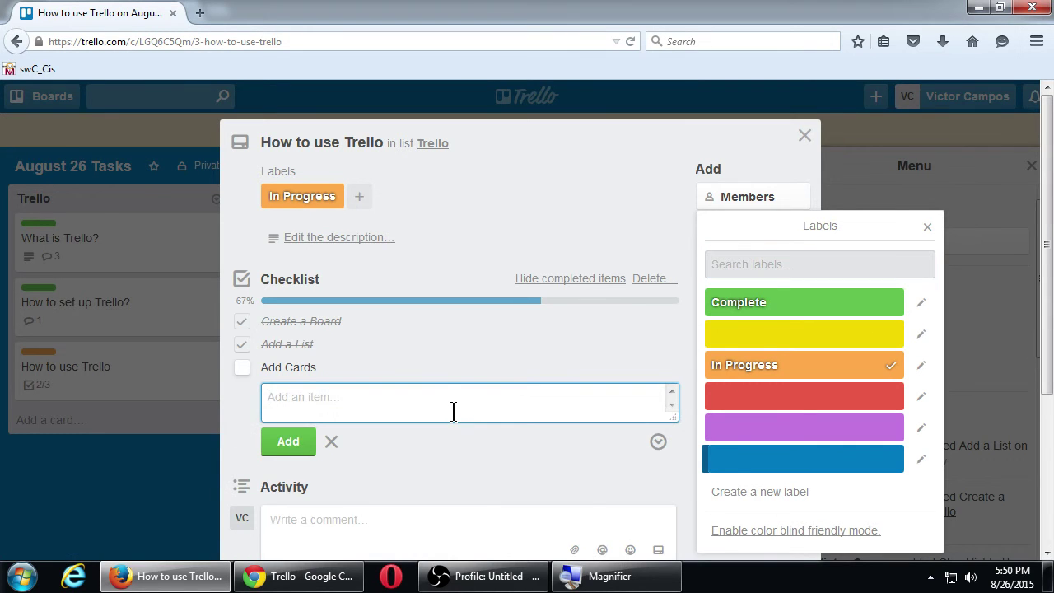
{"action": "left_click", "coordinate": [539, 190]}
{"action": "left_click", "coordinate": [601, 177]}
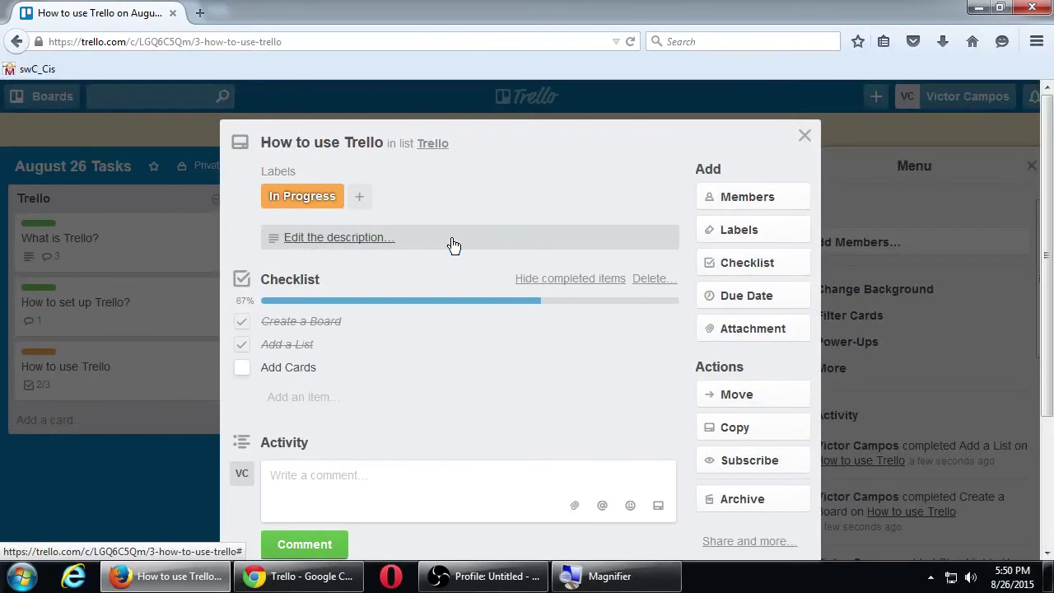
{"action": "left_click", "coordinate": [805, 135]}
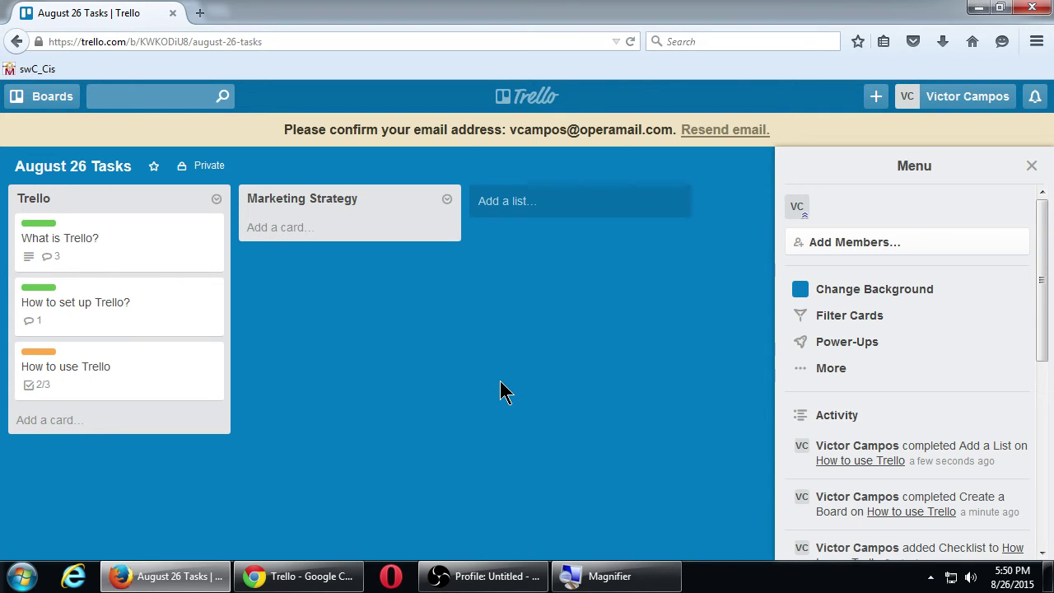
{"action": "key", "text": "super+plus"}
{"action": "key", "text": "super+plus"}
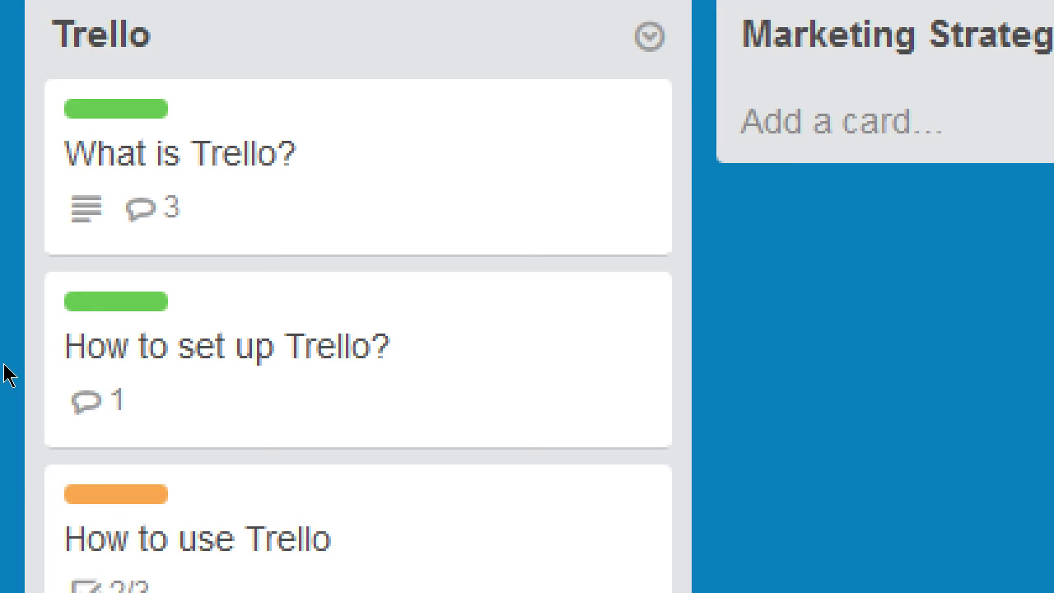
{"action": "key", "text": "super+minus"}
{"action": "key", "text": "super+minus"}
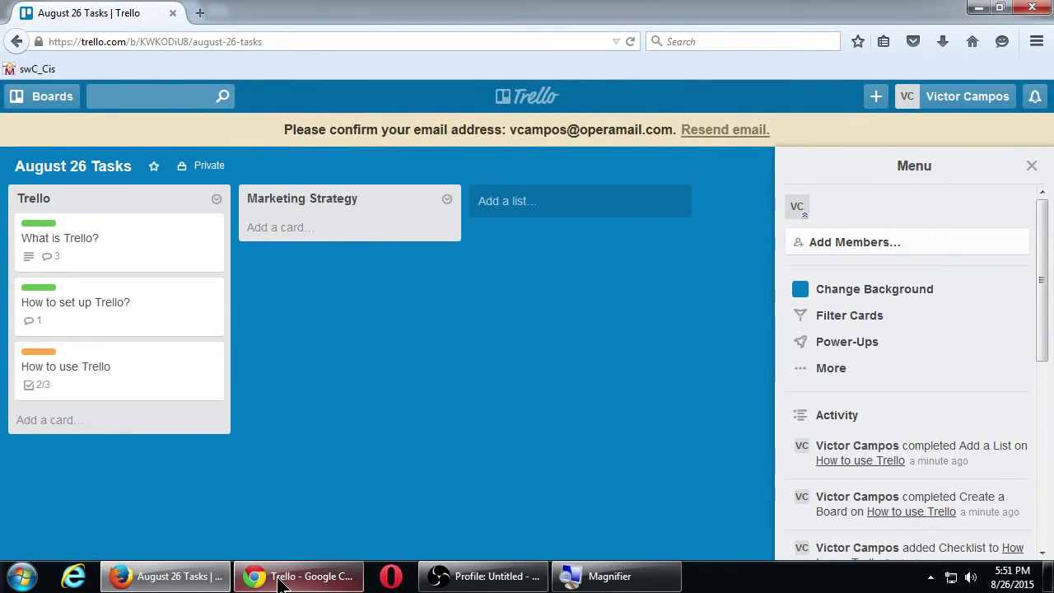
{"action": "left_click", "coordinate": [280, 579]}
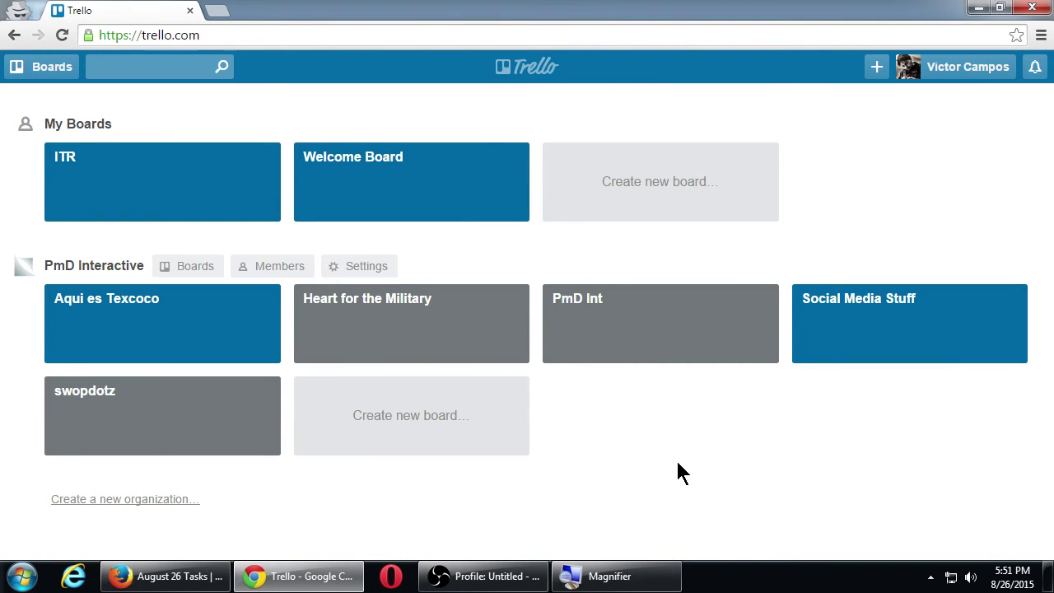
{"action": "left_click", "coordinate": [175, 418]}
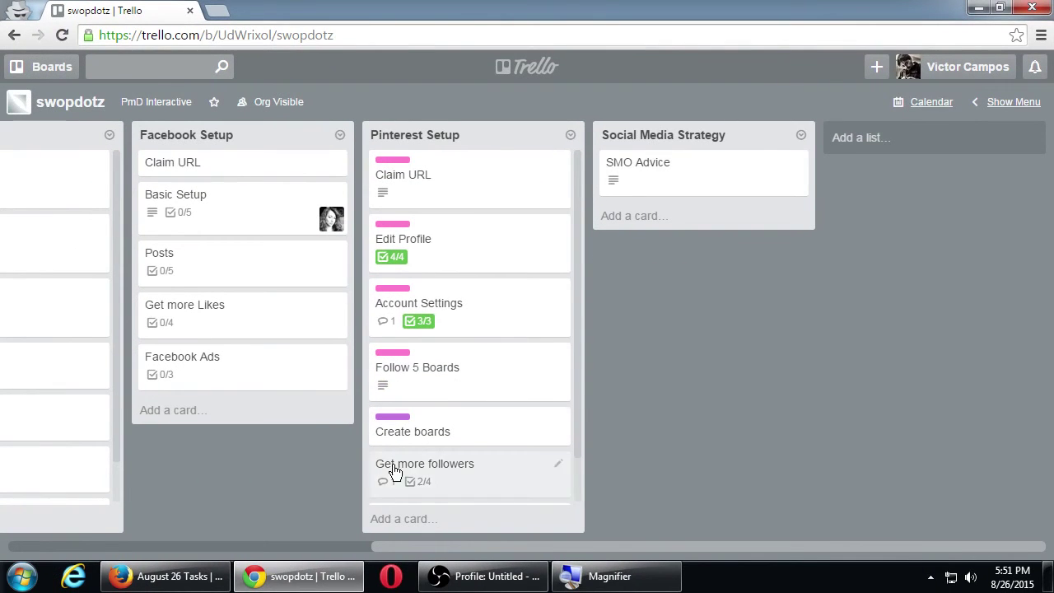
{"action": "left_click", "coordinate": [347, 548]}
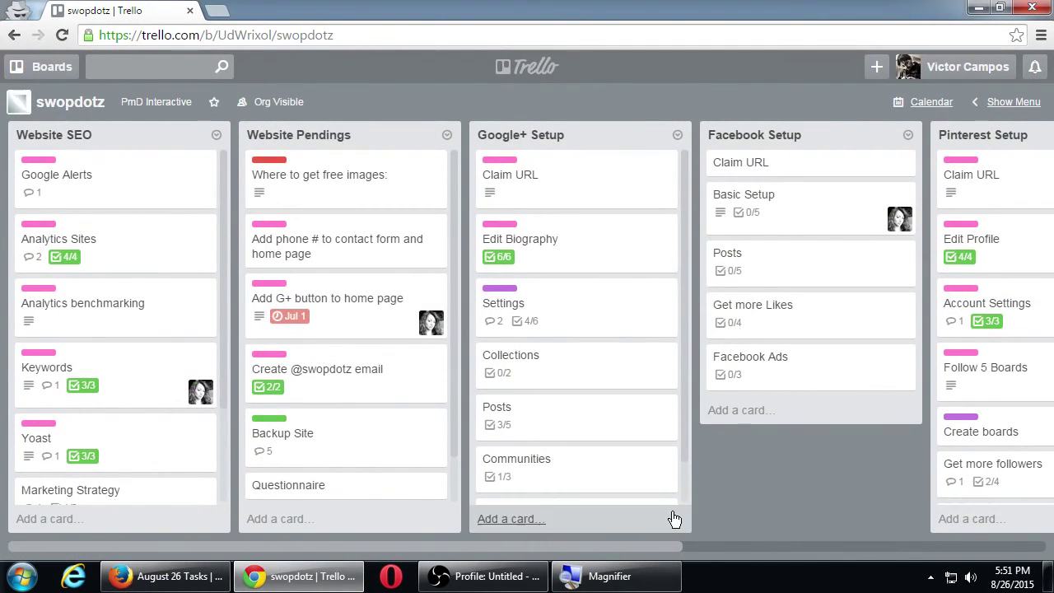
{"action": "left_click", "coordinate": [308, 567]}
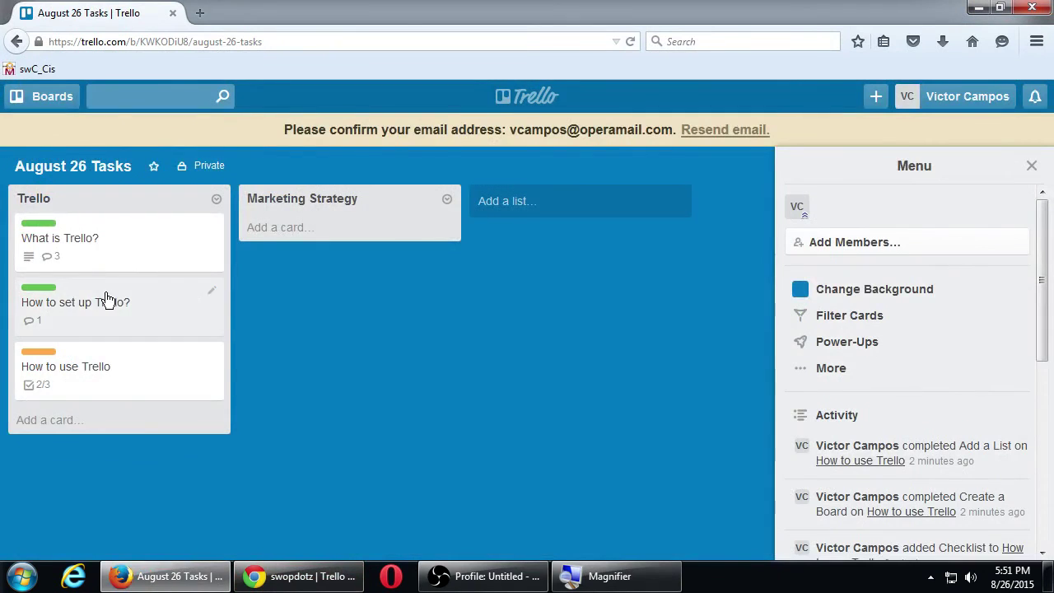
{"action": "left_click", "coordinate": [109, 302]}
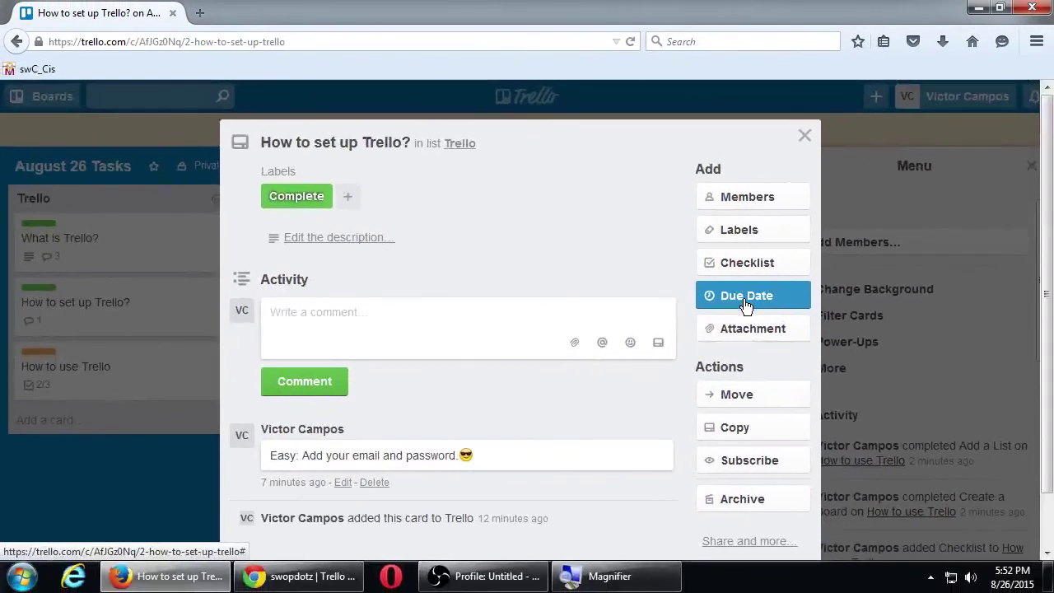
{"action": "key", "text": "Escape"}
{"action": "key", "text": "alt+Tab"}
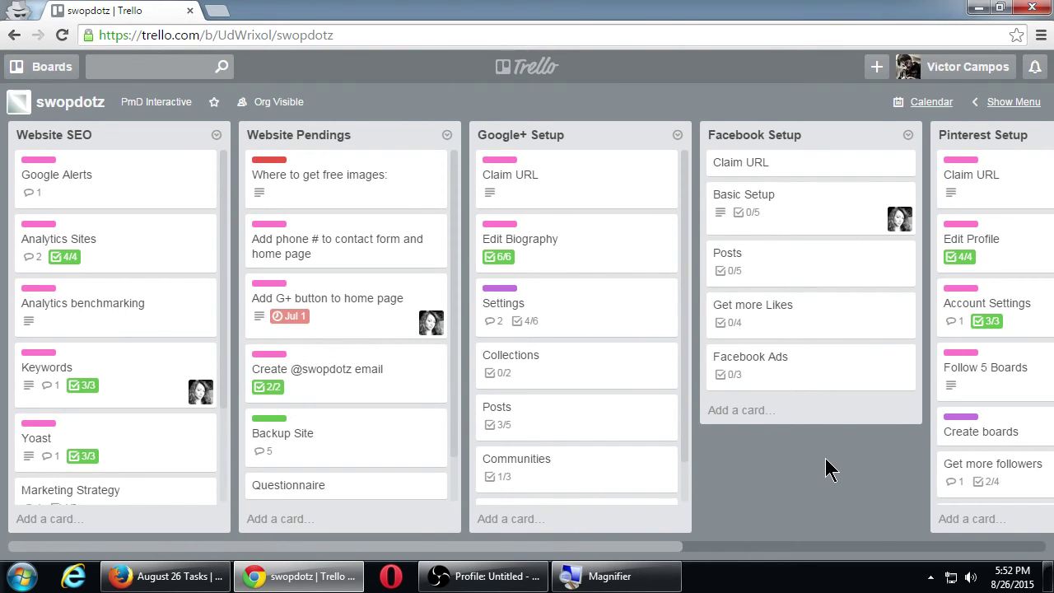
{"action": "left_click", "coordinate": [205, 576]}
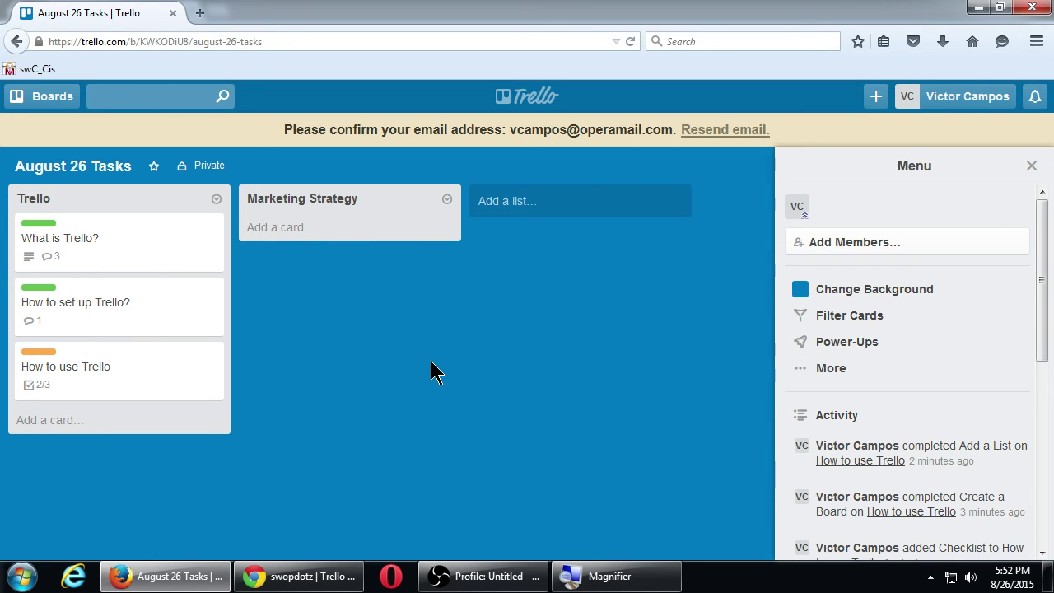
- Create a new board named 'Term paper' from the boards home page
{"action": "left_click", "coordinate": [517, 97]}
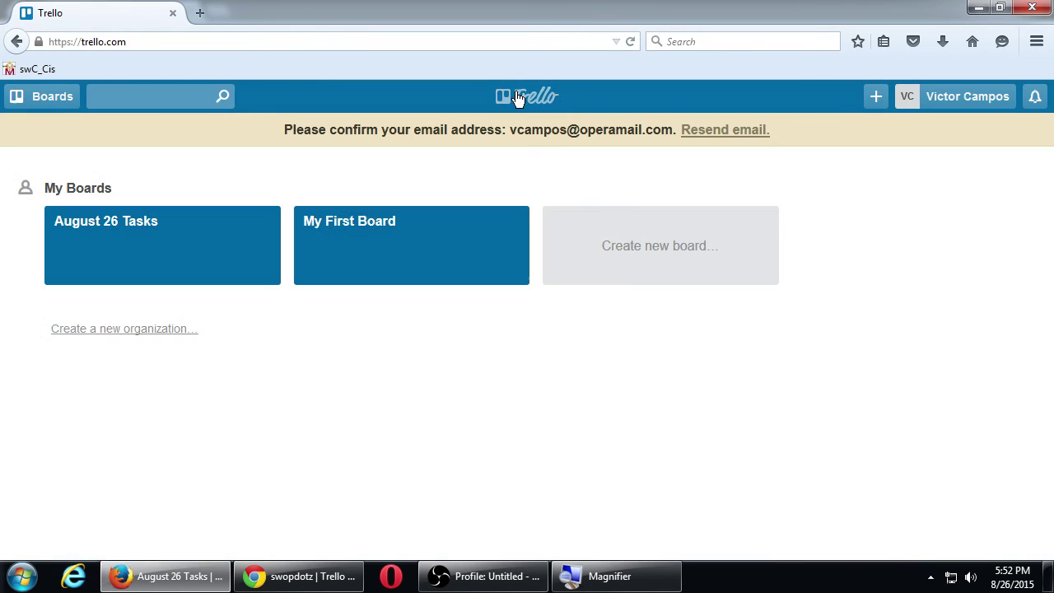
{"action": "left_click", "coordinate": [614, 250]}
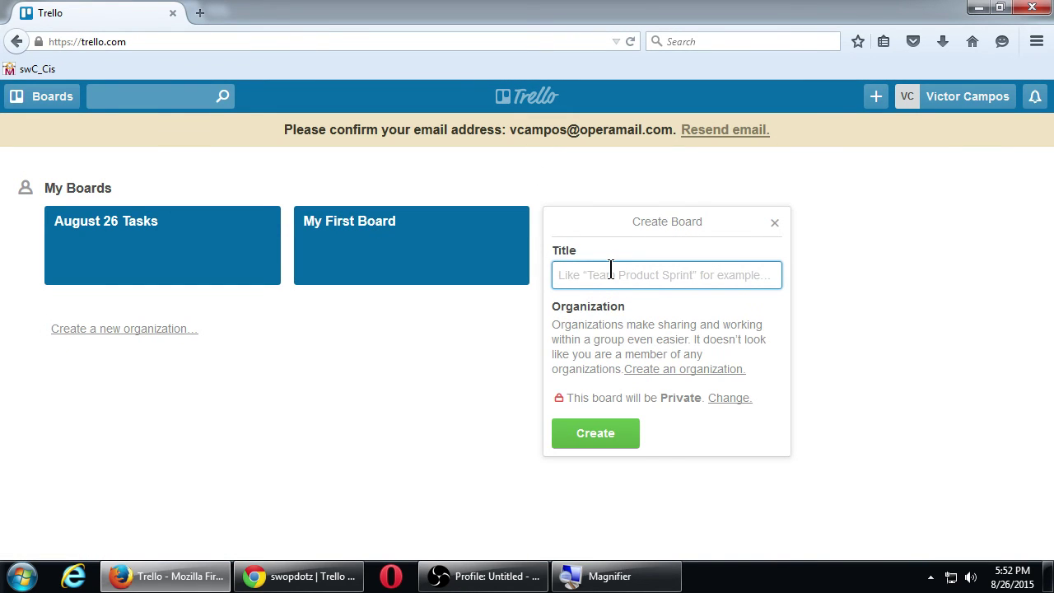
{"action": "type", "text": "Term paper"}
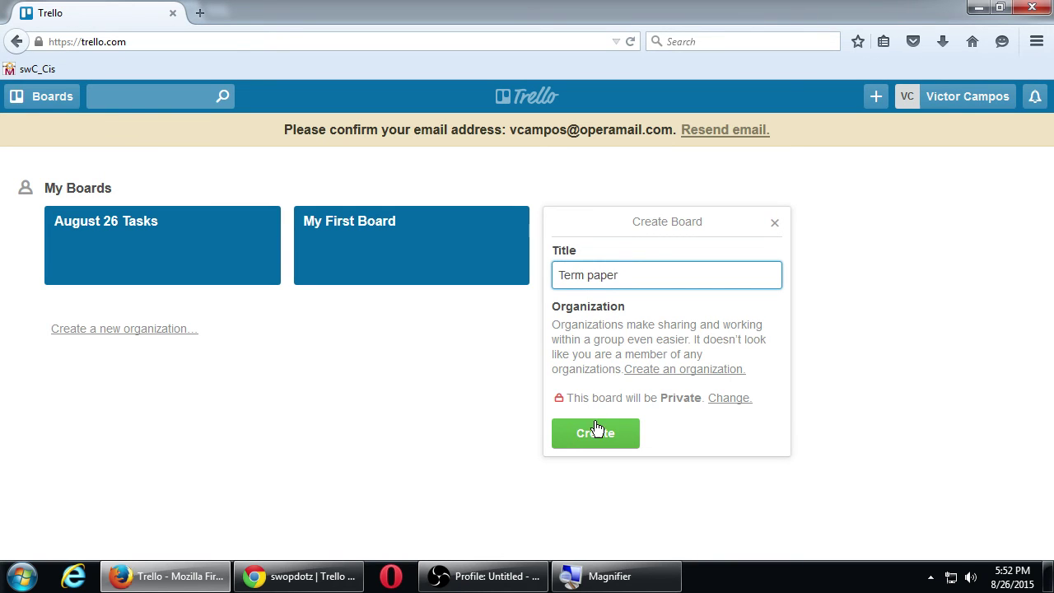
{"action": "left_click", "coordinate": [572, 431]}
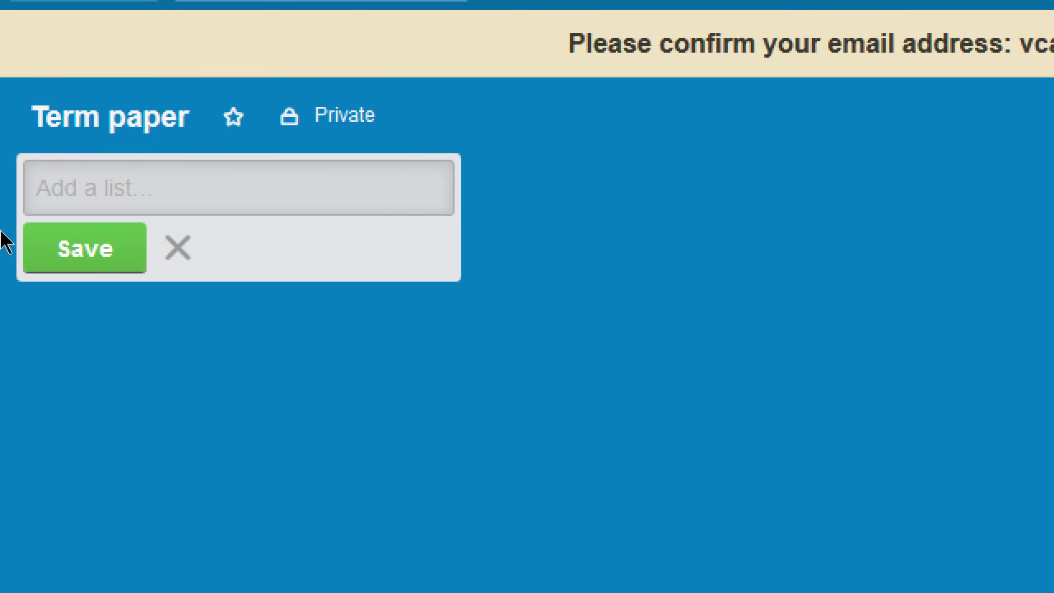
- Add the lists 'Research the topic' and 'Gather books' to the board
{"action": "type", "text": "R"}
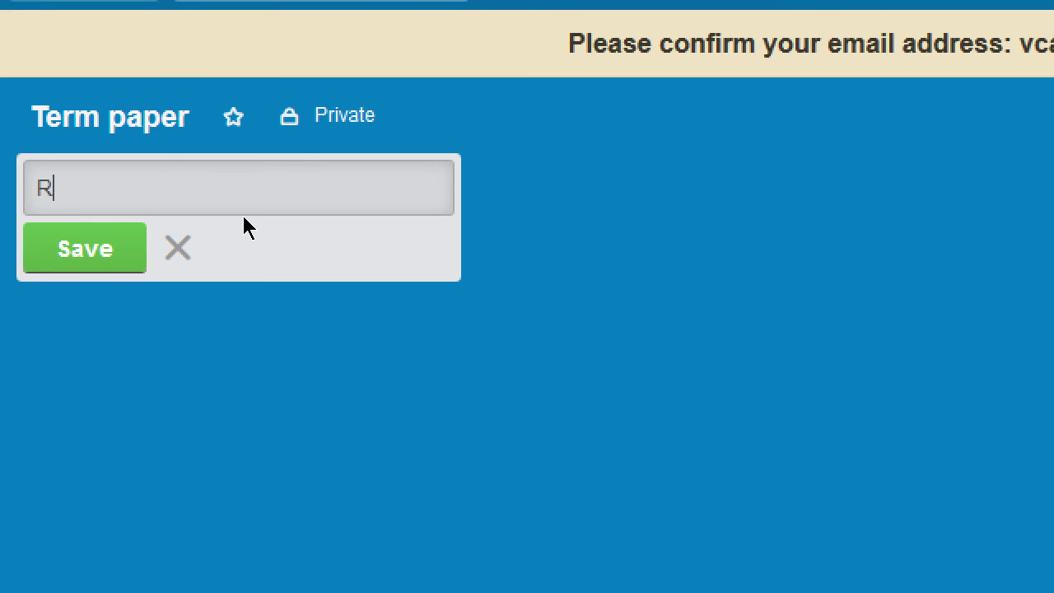
{"action": "type", "text": "esearch the topic"}
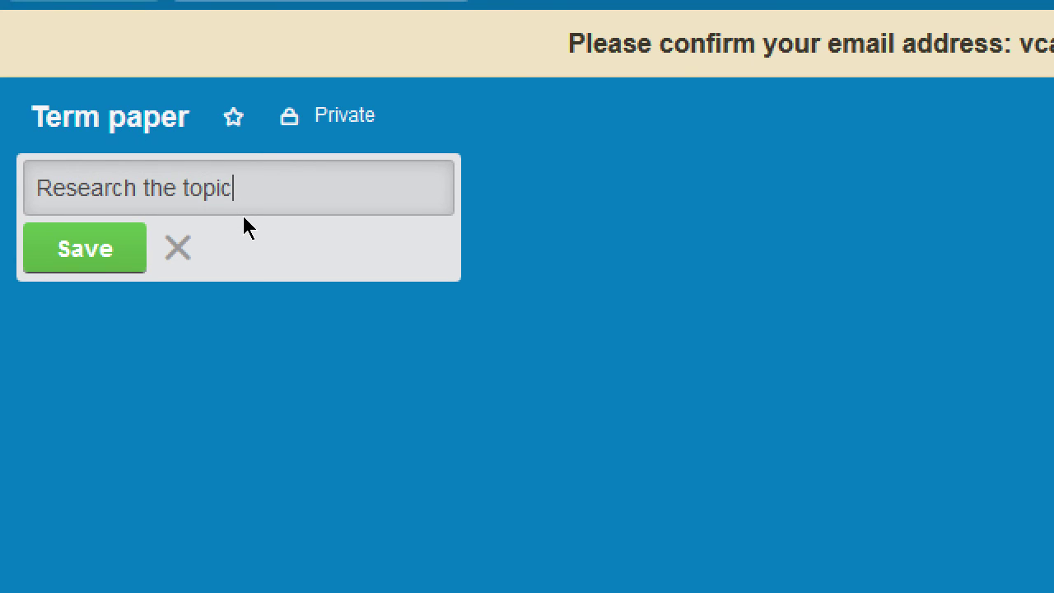
{"action": "key", "text": "Return"}
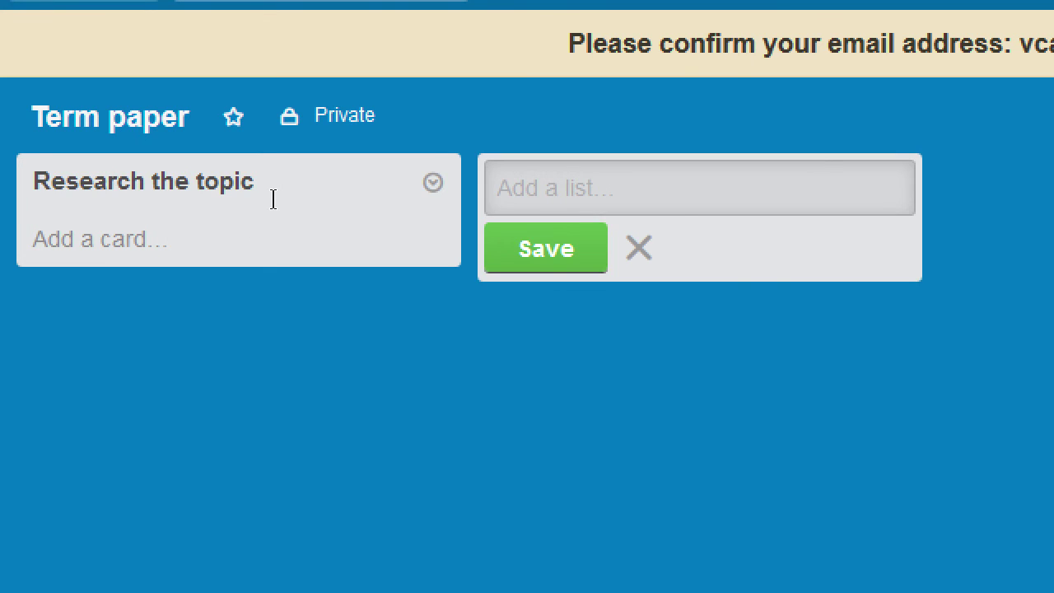
{"action": "type", "text": "Gather "}
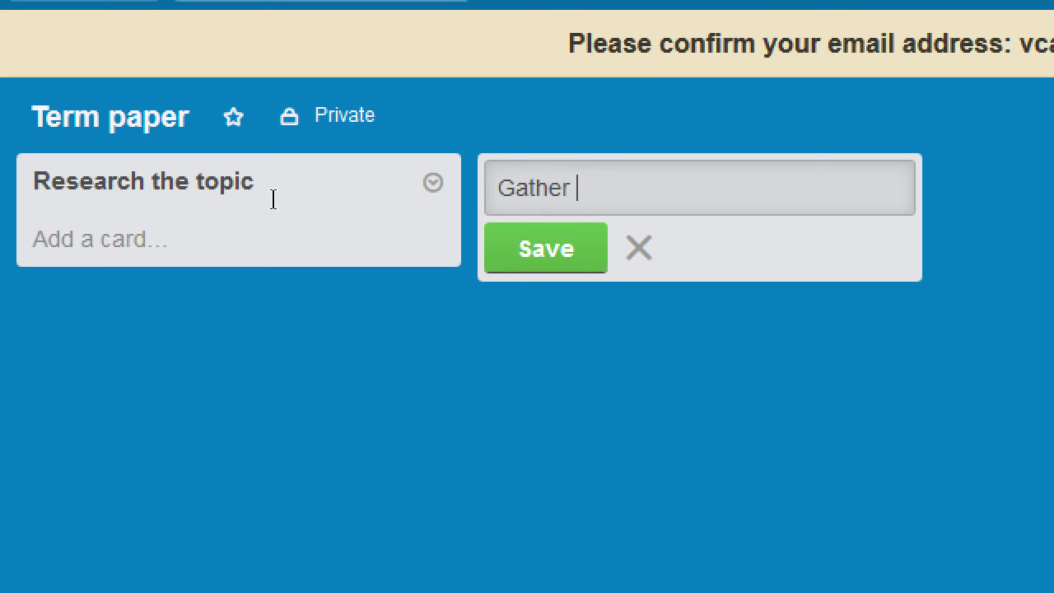
{"action": "type", "text": "books"}
{"action": "key", "text": "Return"}
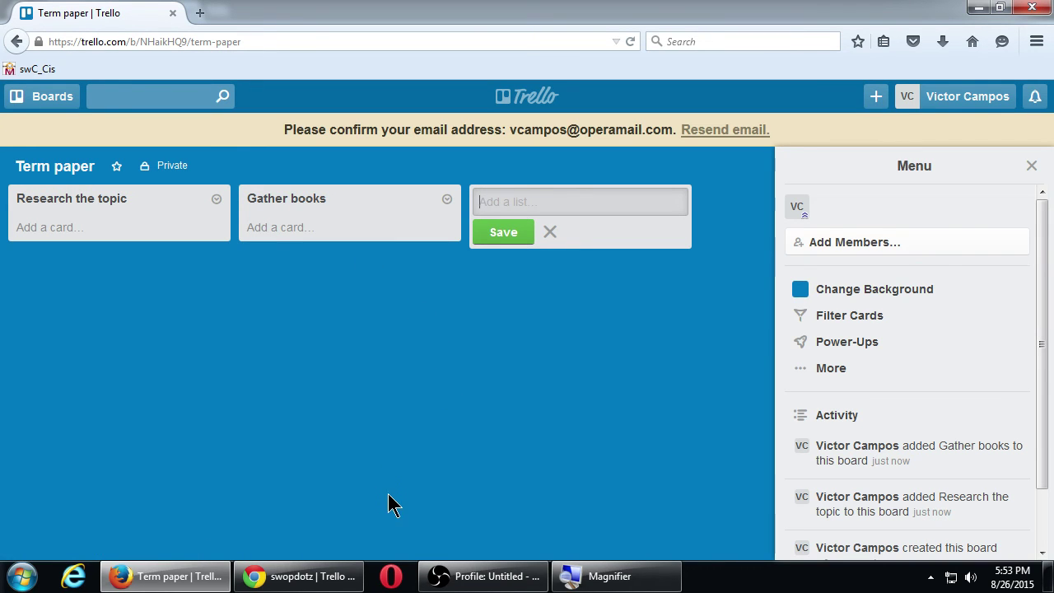
- Visit the August 26 Tasks board, then return to the boards home page
{"action": "left_click", "coordinate": [527, 97]}
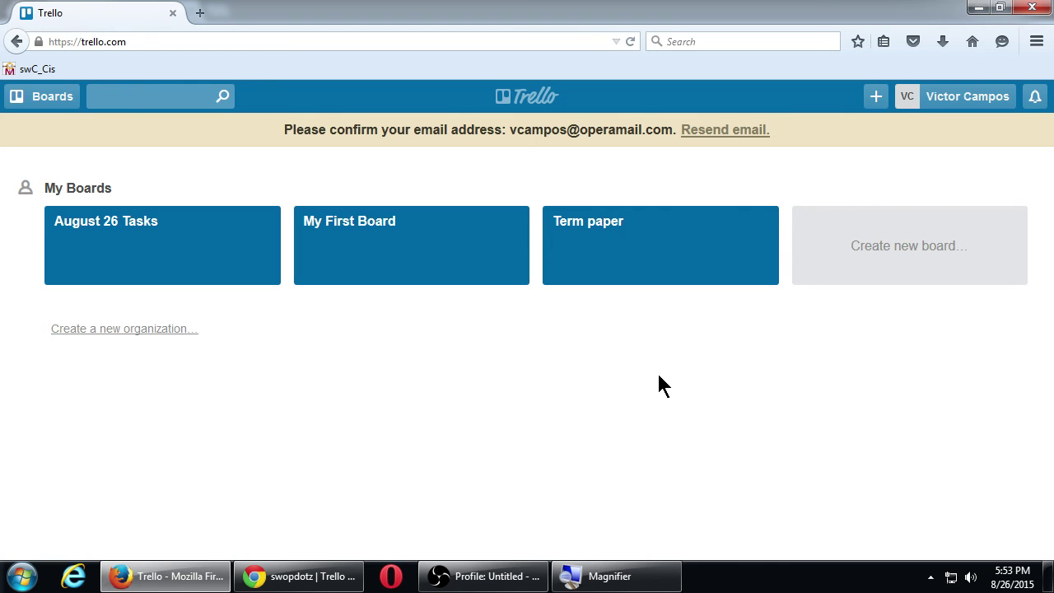
{"action": "left_click", "coordinate": [167, 261]}
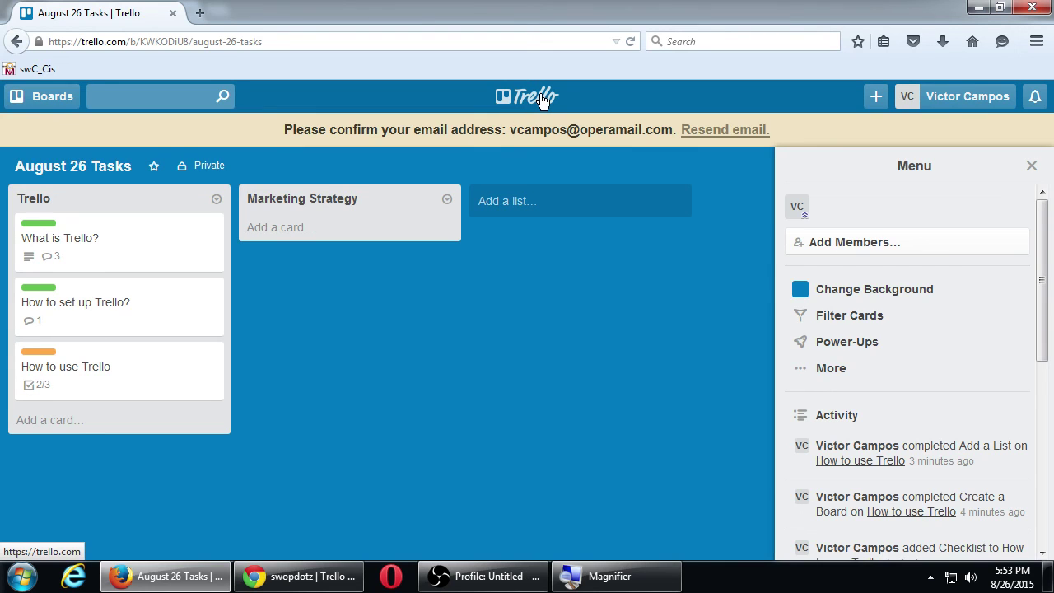
{"action": "left_click", "coordinate": [542, 97]}
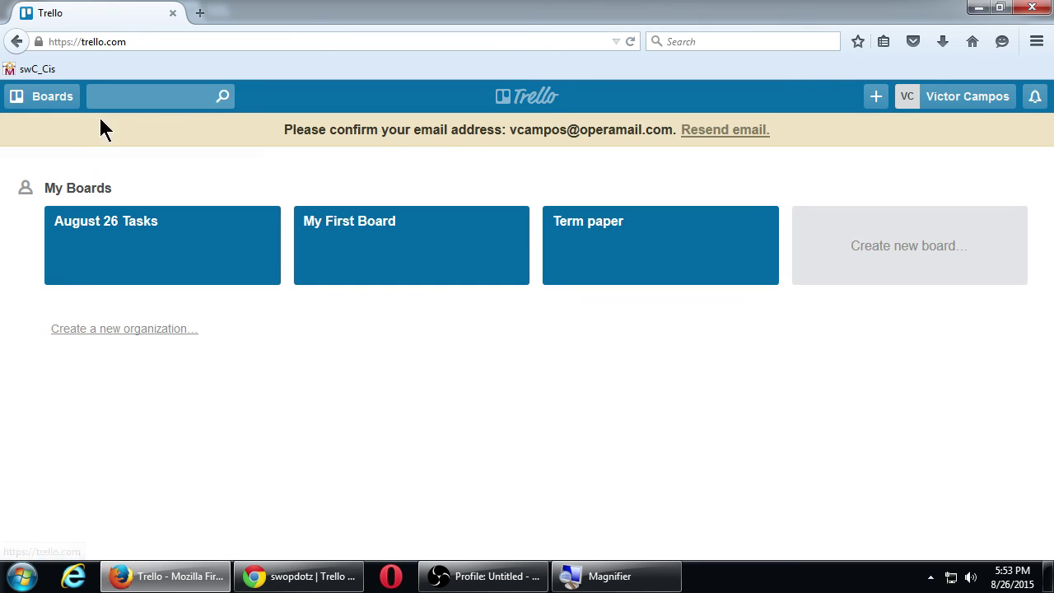
- Open and close the all-boards list, then bring the OBS recording window forward
{"action": "left_click", "coordinate": [48, 102]}
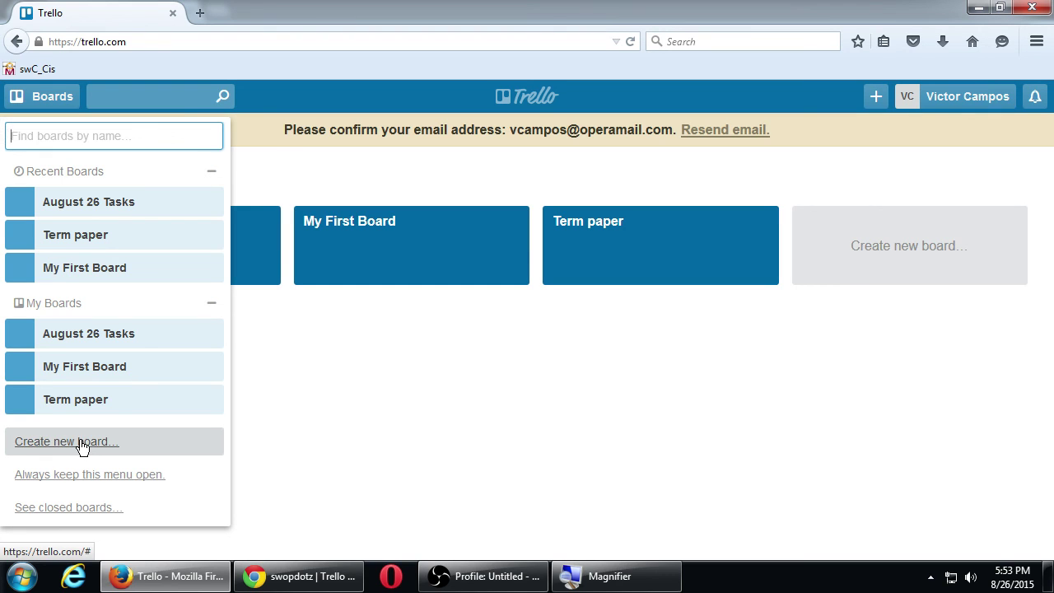
{"action": "left_click", "coordinate": [506, 432]}
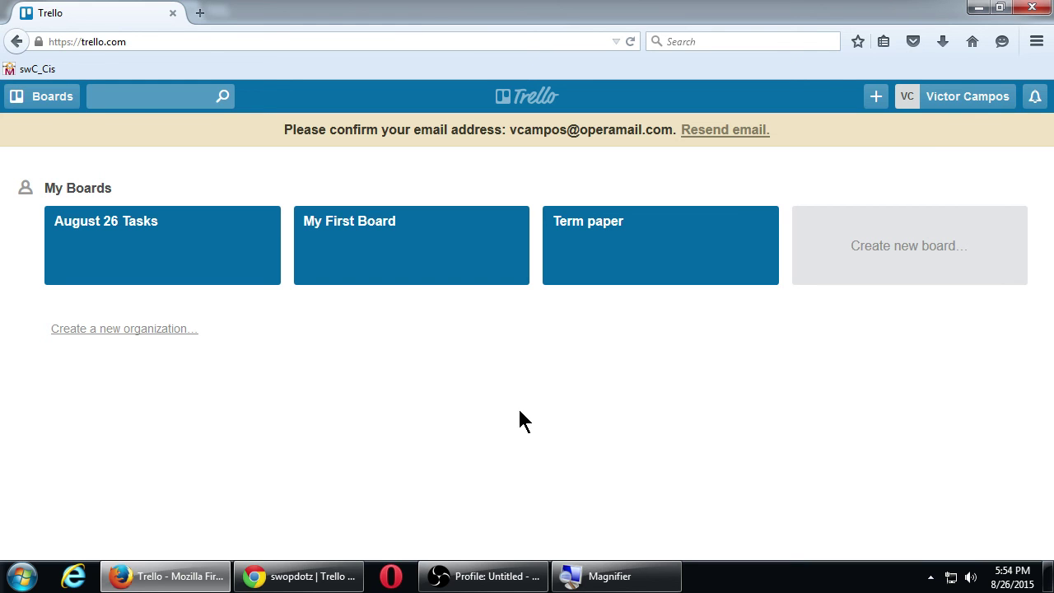
{"action": "left_click", "coordinate": [486, 575]}
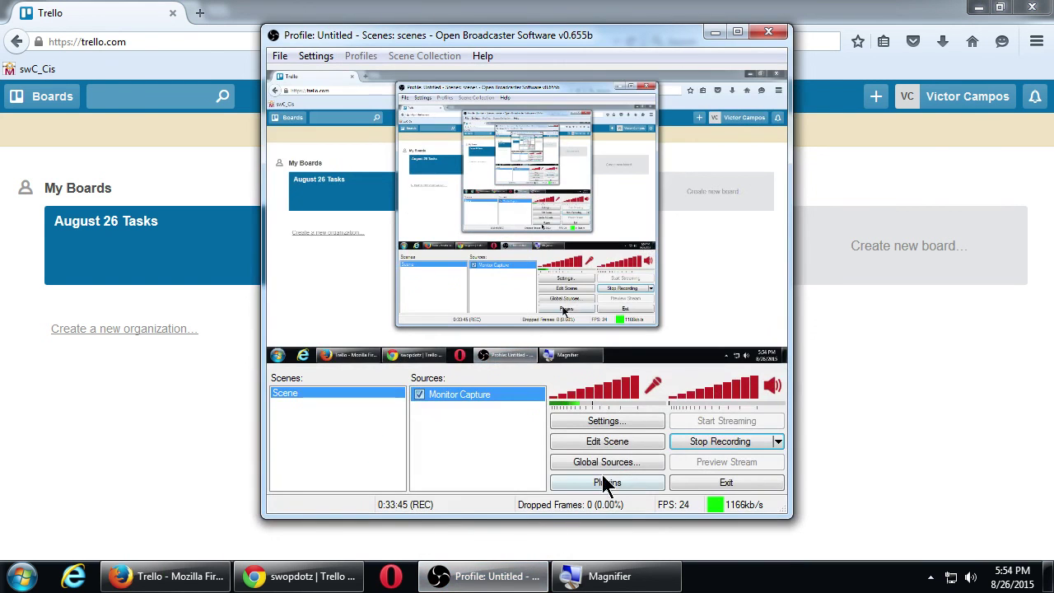